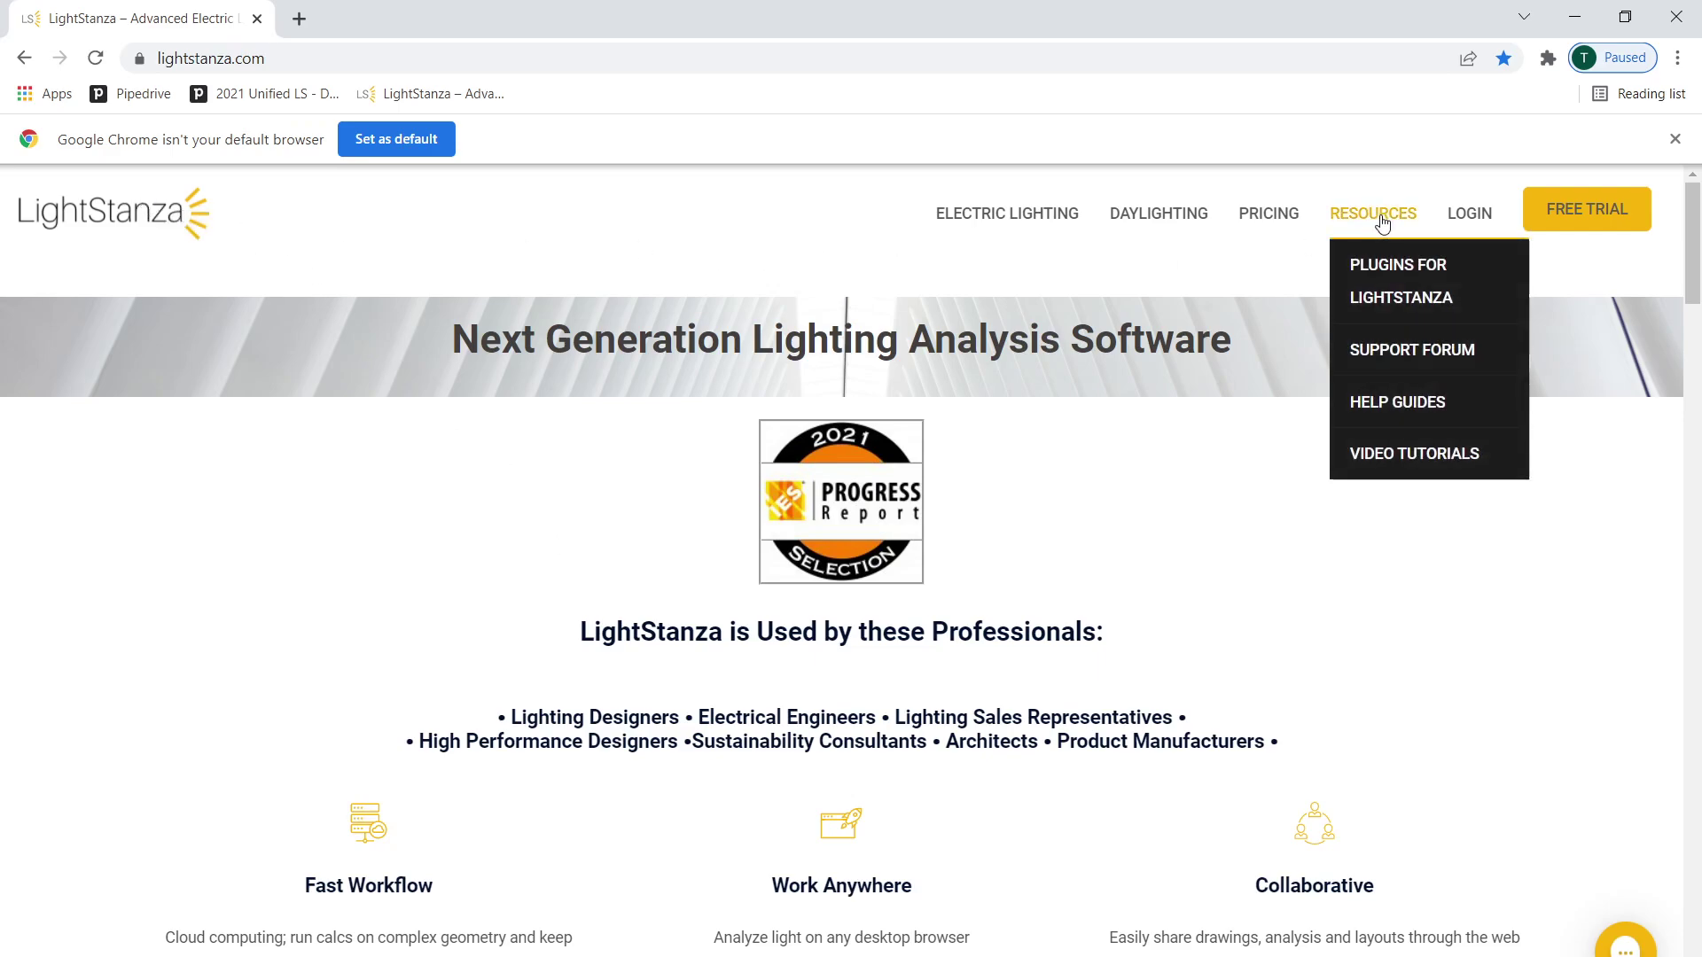
# - Open PLUGINS FOR LIGHTSTANZA from the Resources menu to reach the Revit plugin download
pyautogui.click(1391, 293)
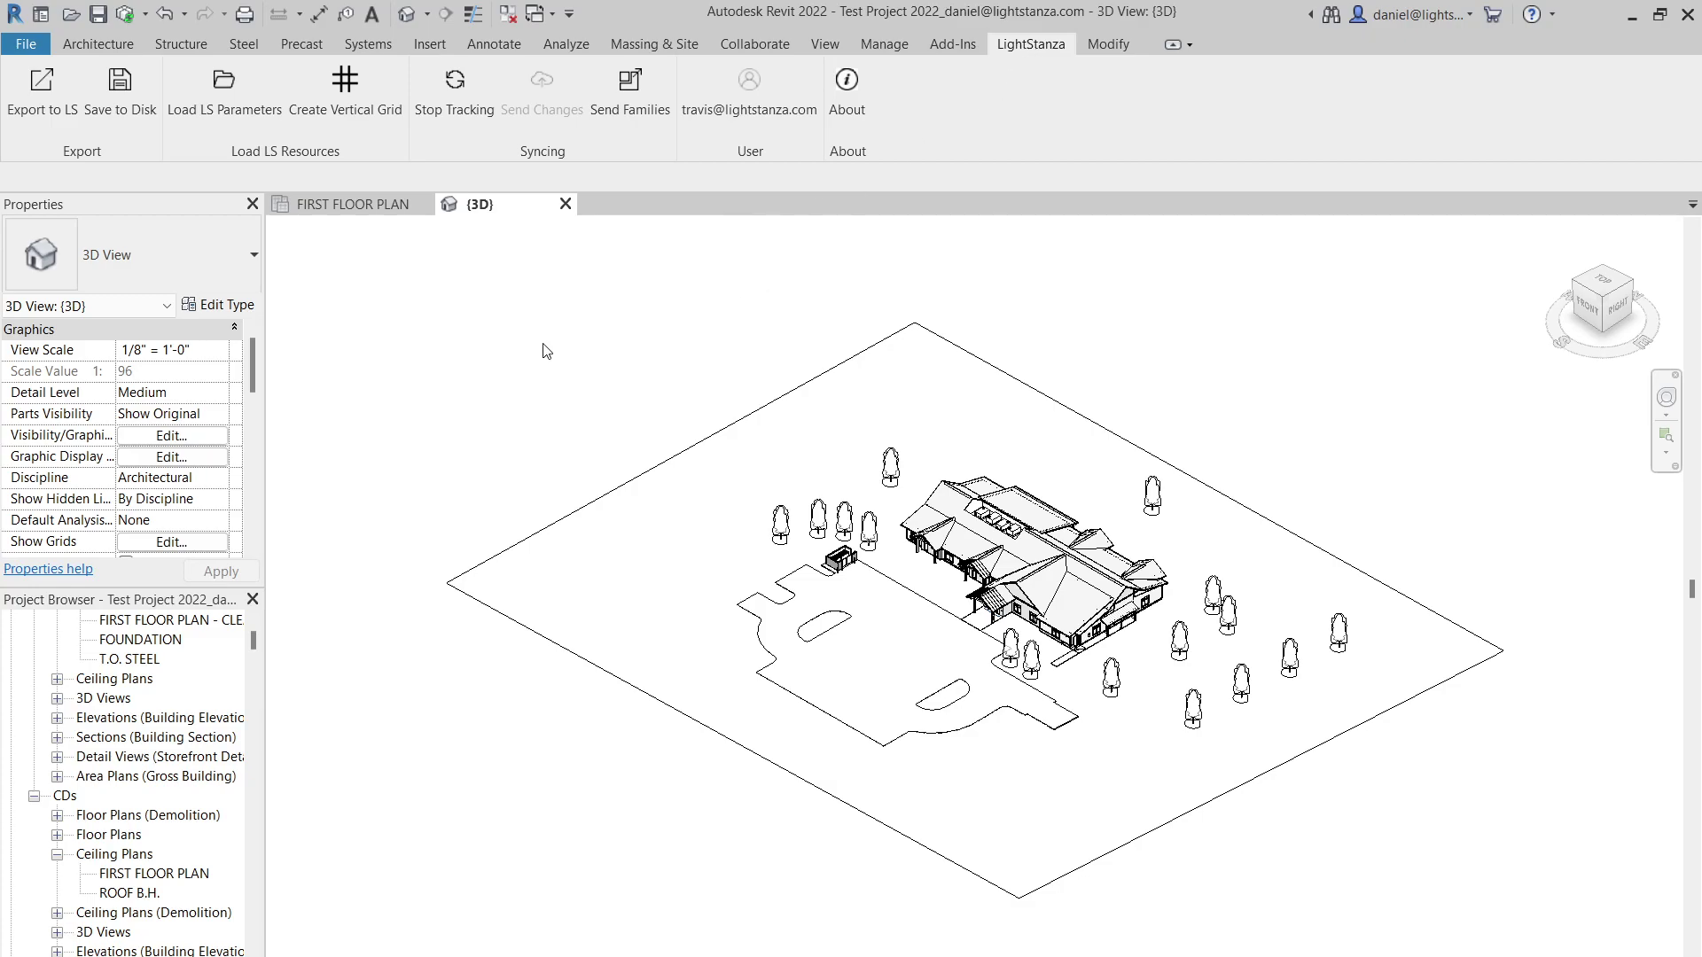
# - Open the Save to Disk export options from Revit's LightStanza ribbon tab
pyautogui.click(116, 95)
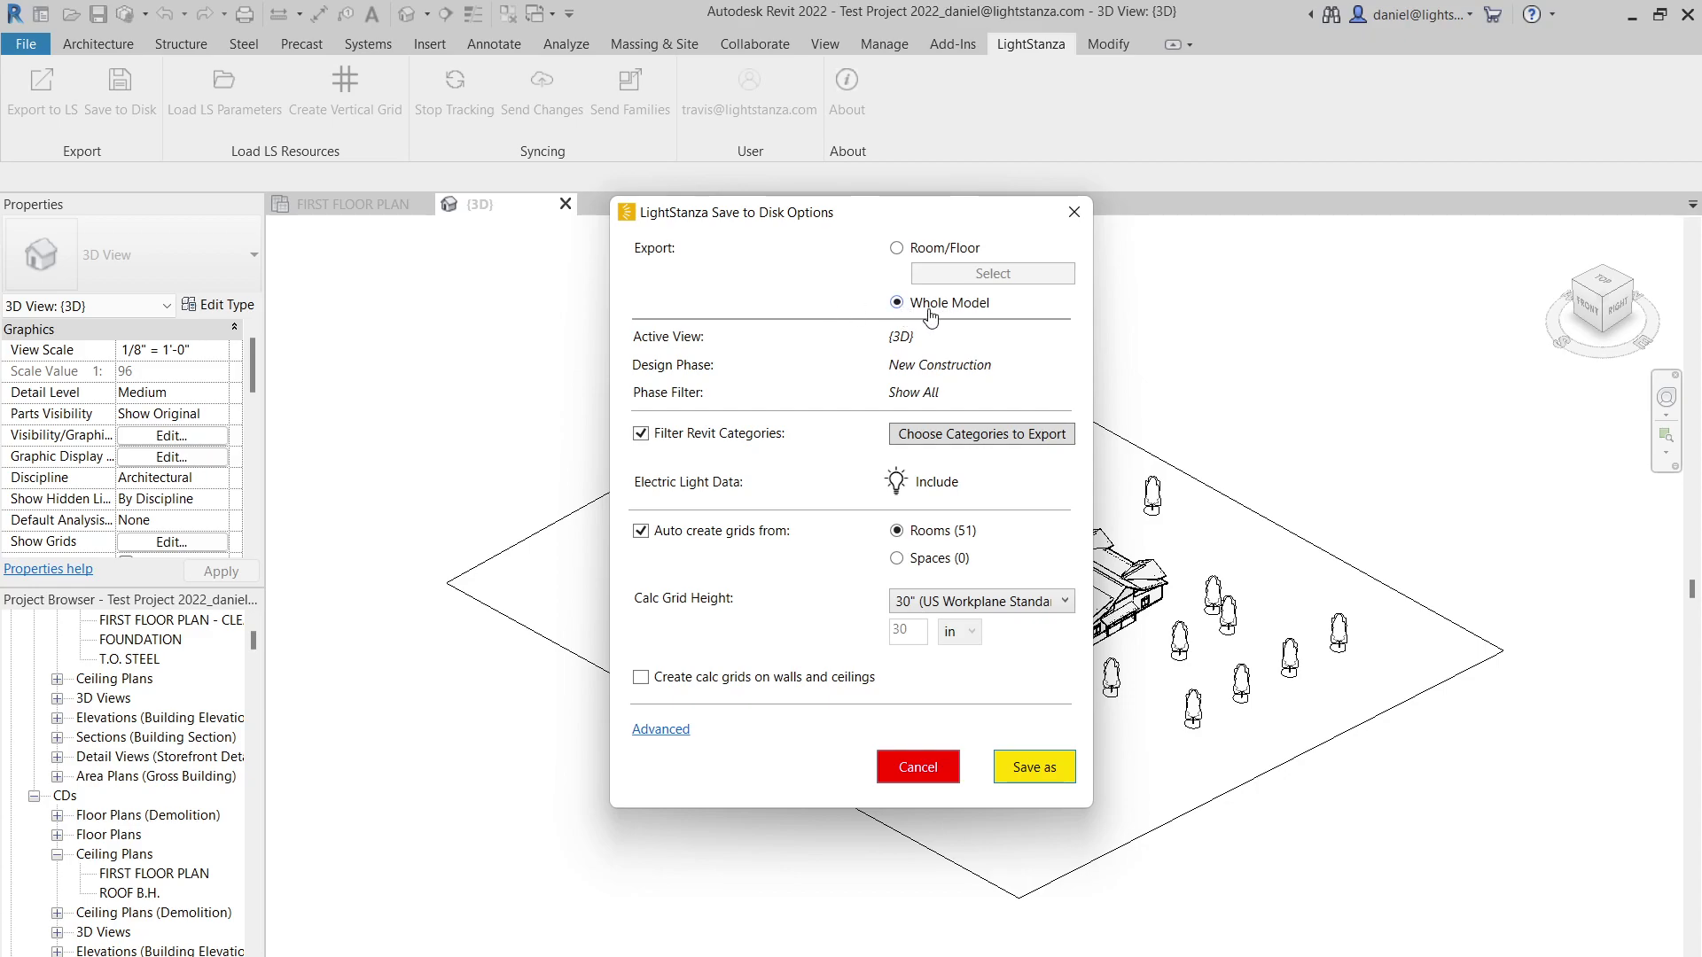
# - Export by Room/Floor, limited to FIRST FLOOR PLAN rooms EXPLORER 2 133, KITCHEN 110 and PRE-K 1 117
pyautogui.click(898, 248)
pyautogui.click(984, 275)
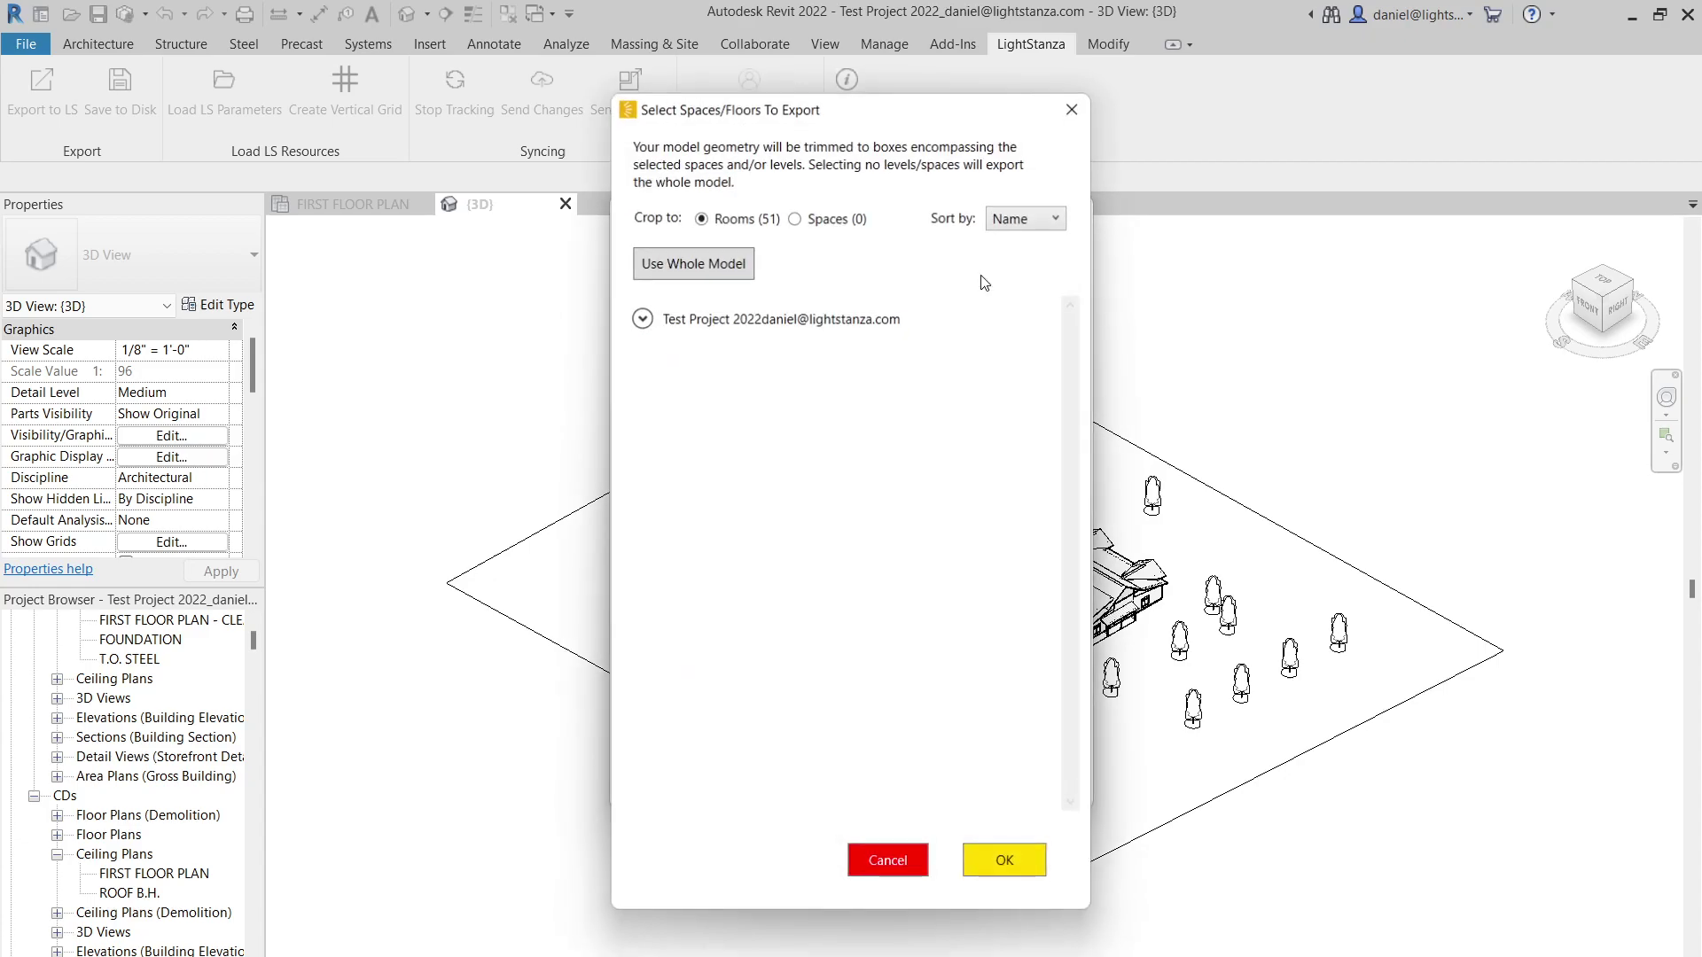
pyautogui.click(643, 320)
pyautogui.click(651, 353)
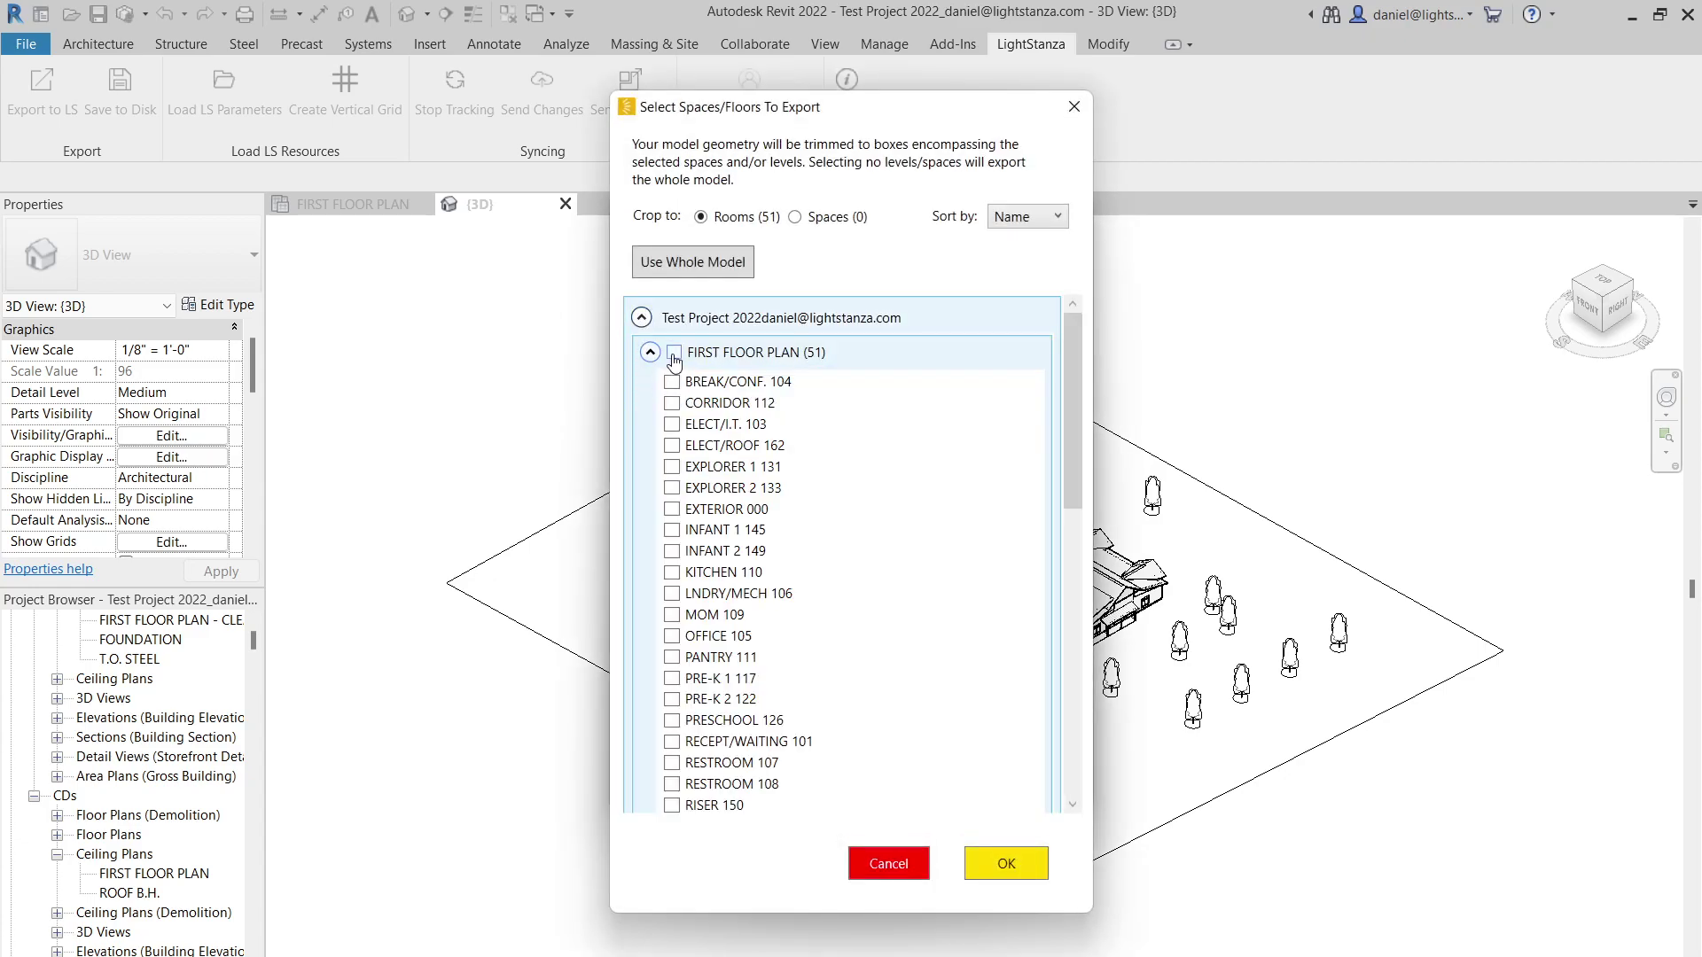
pyautogui.click(674, 355)
pyautogui.click(674, 354)
pyautogui.click(672, 489)
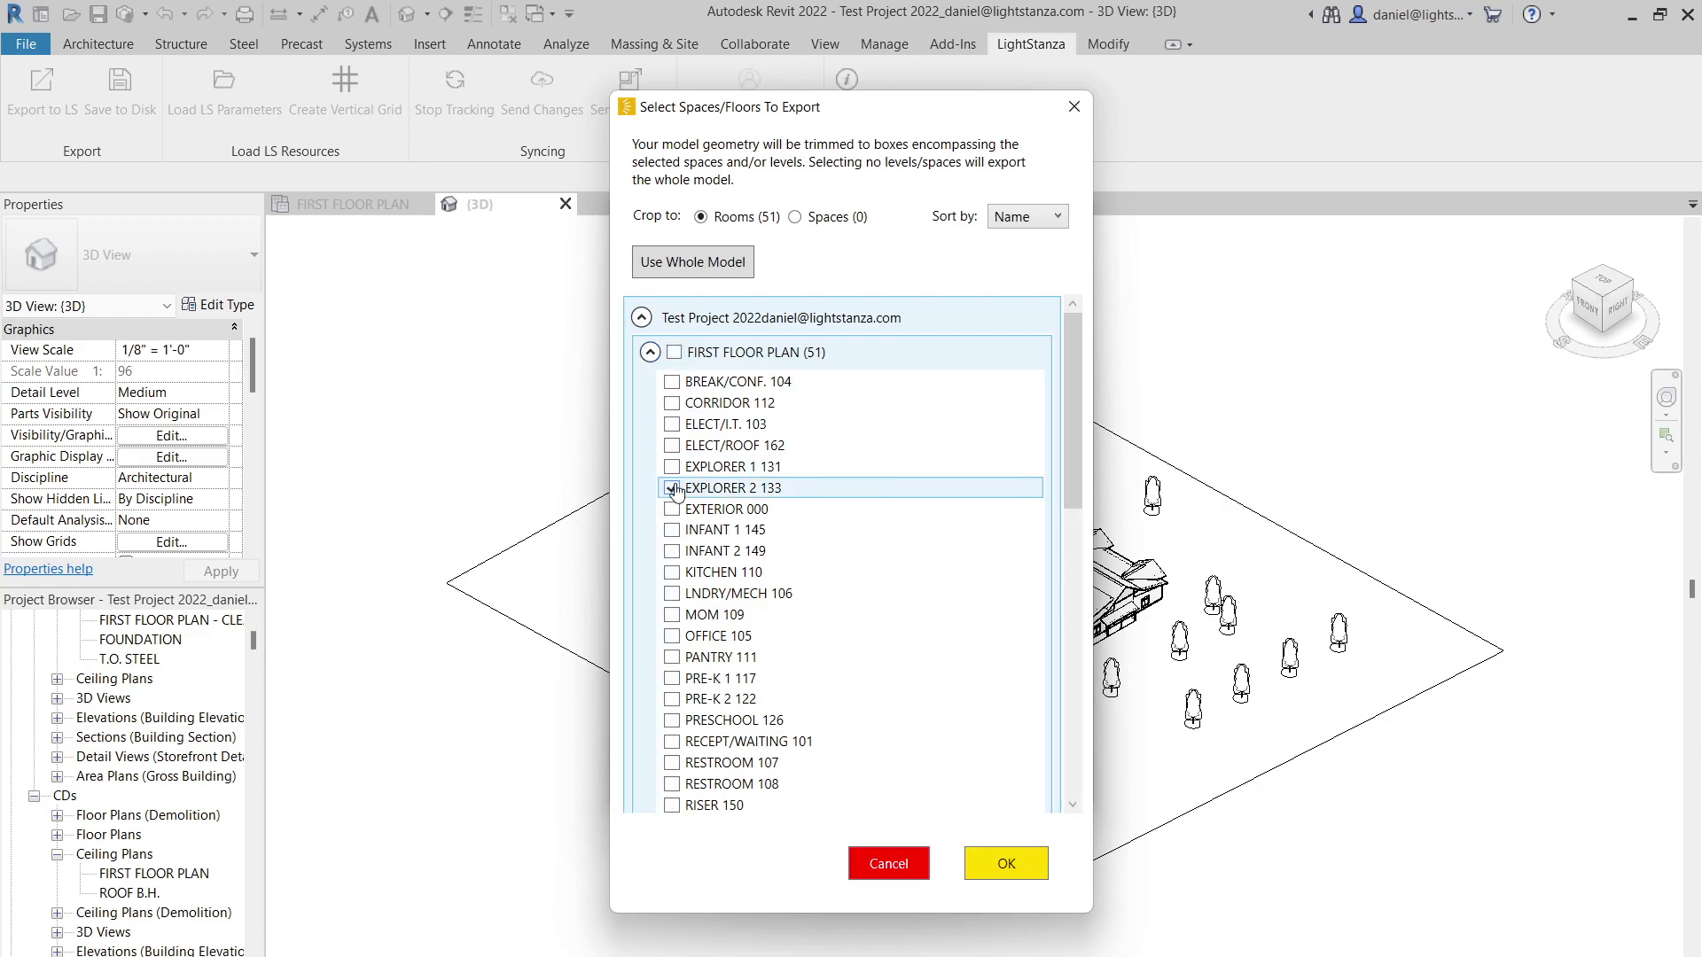
pyautogui.click(672, 574)
pyautogui.click(672, 679)
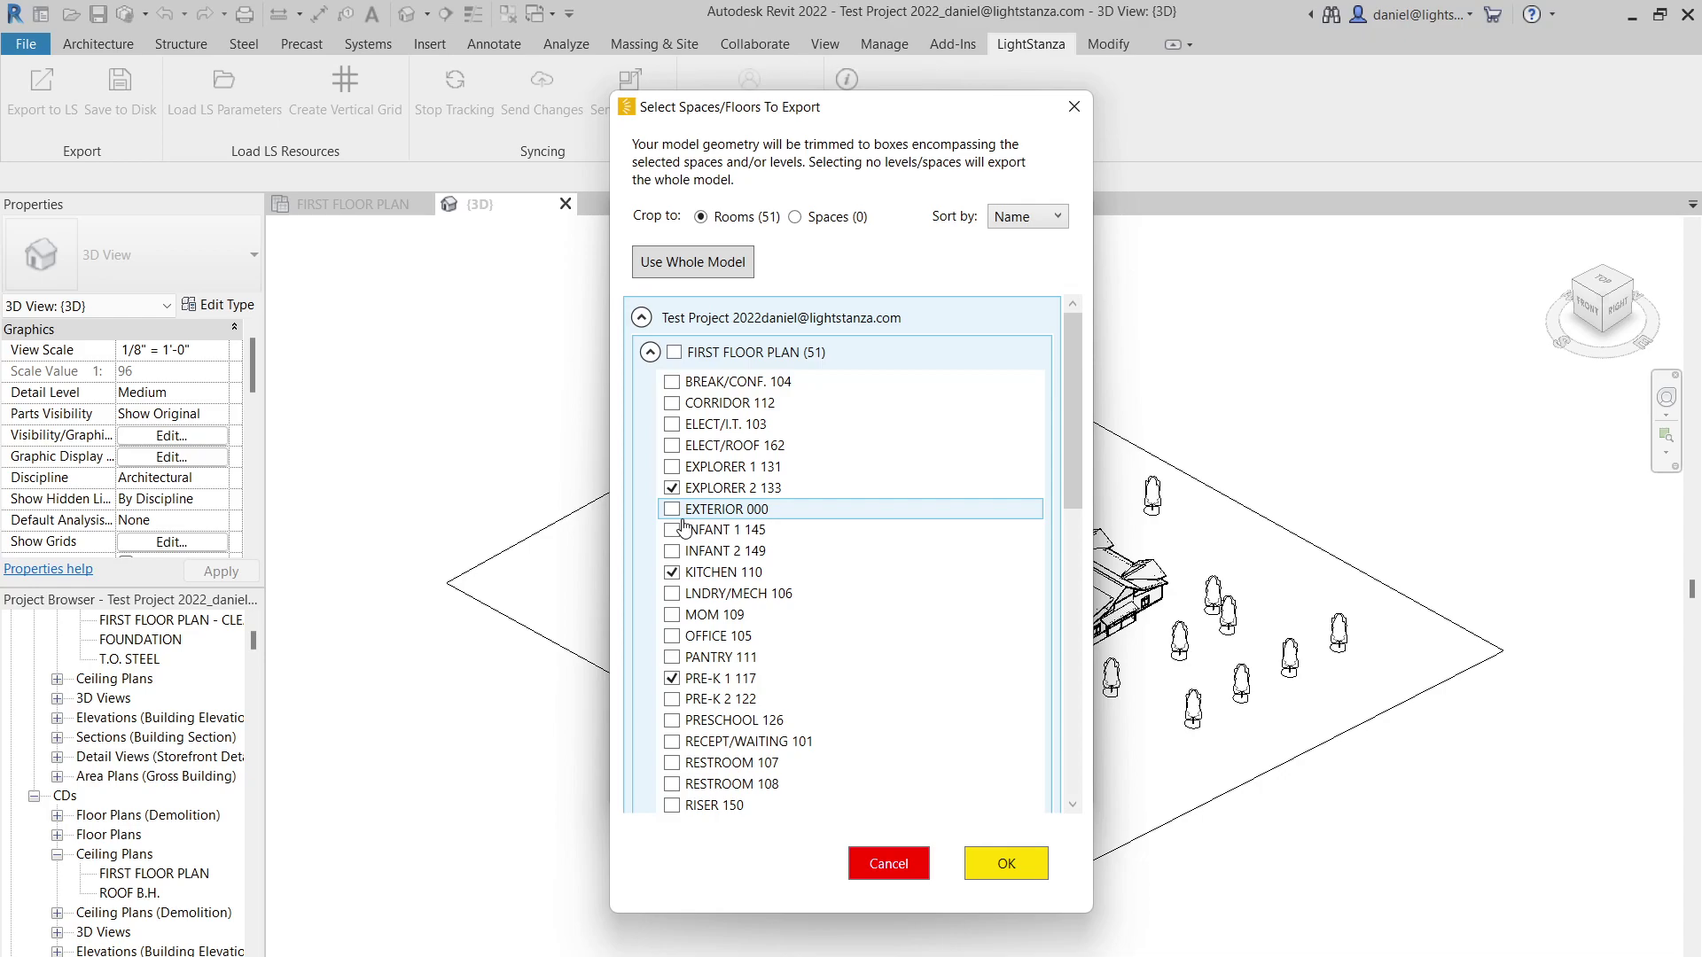
pyautogui.click(1006, 863)
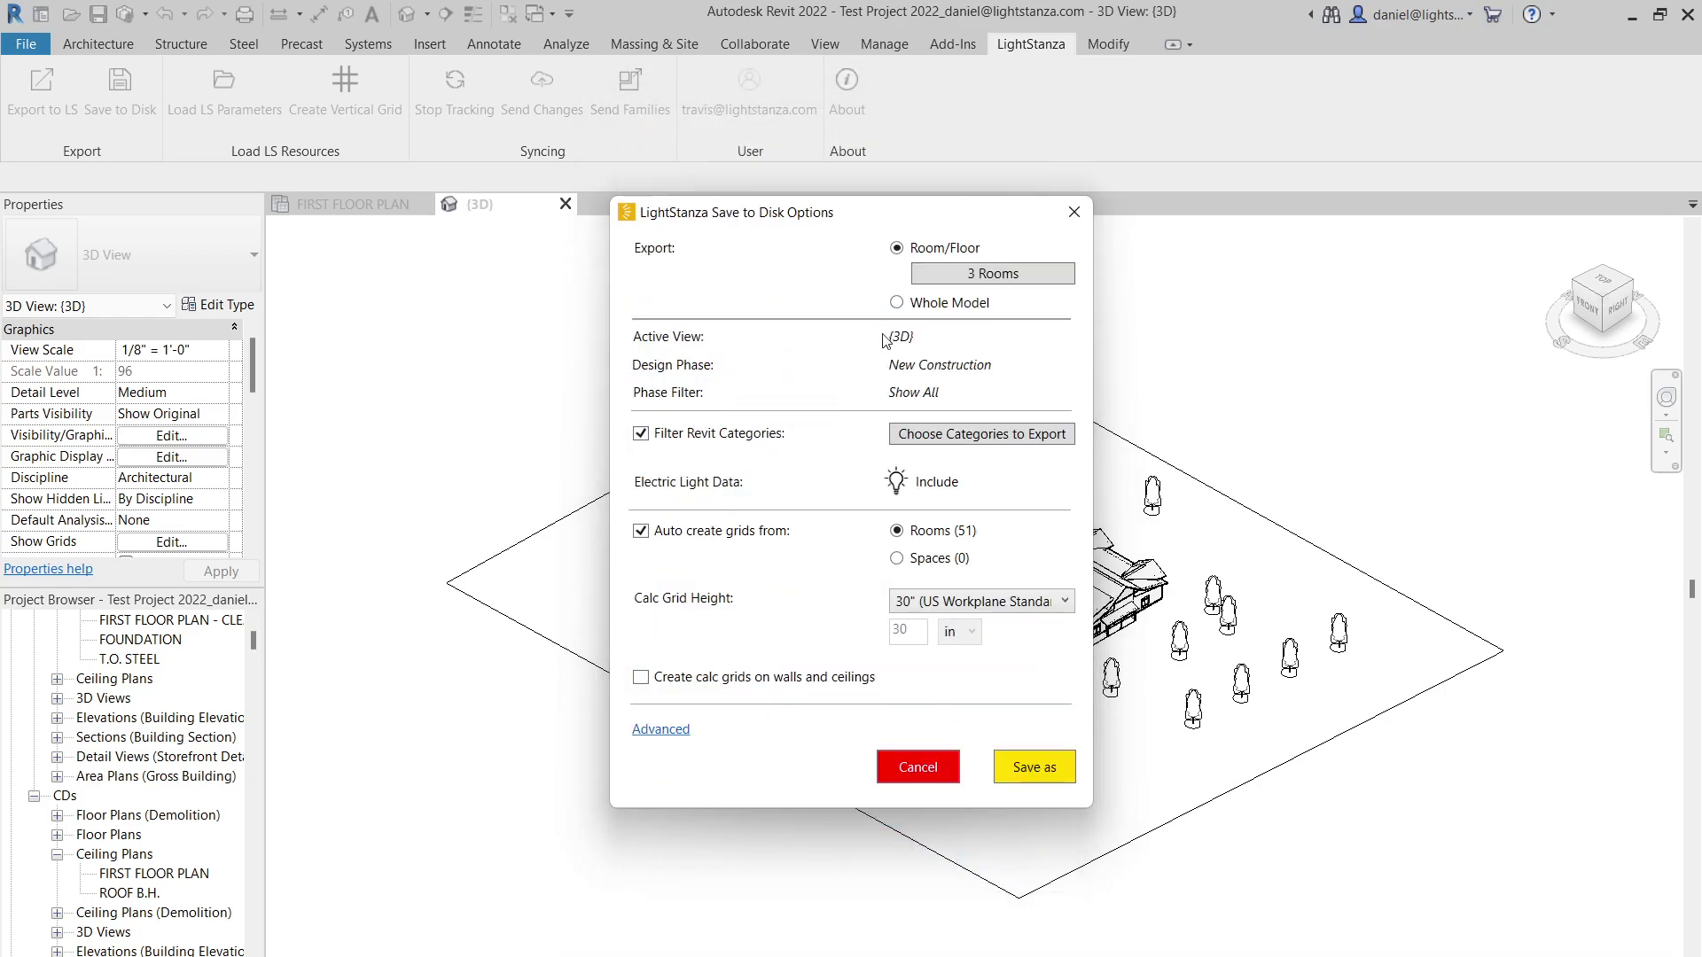
# - Switch to Whole Model export and confirm all categories, with Cable Trays still included
pyautogui.click(897, 305)
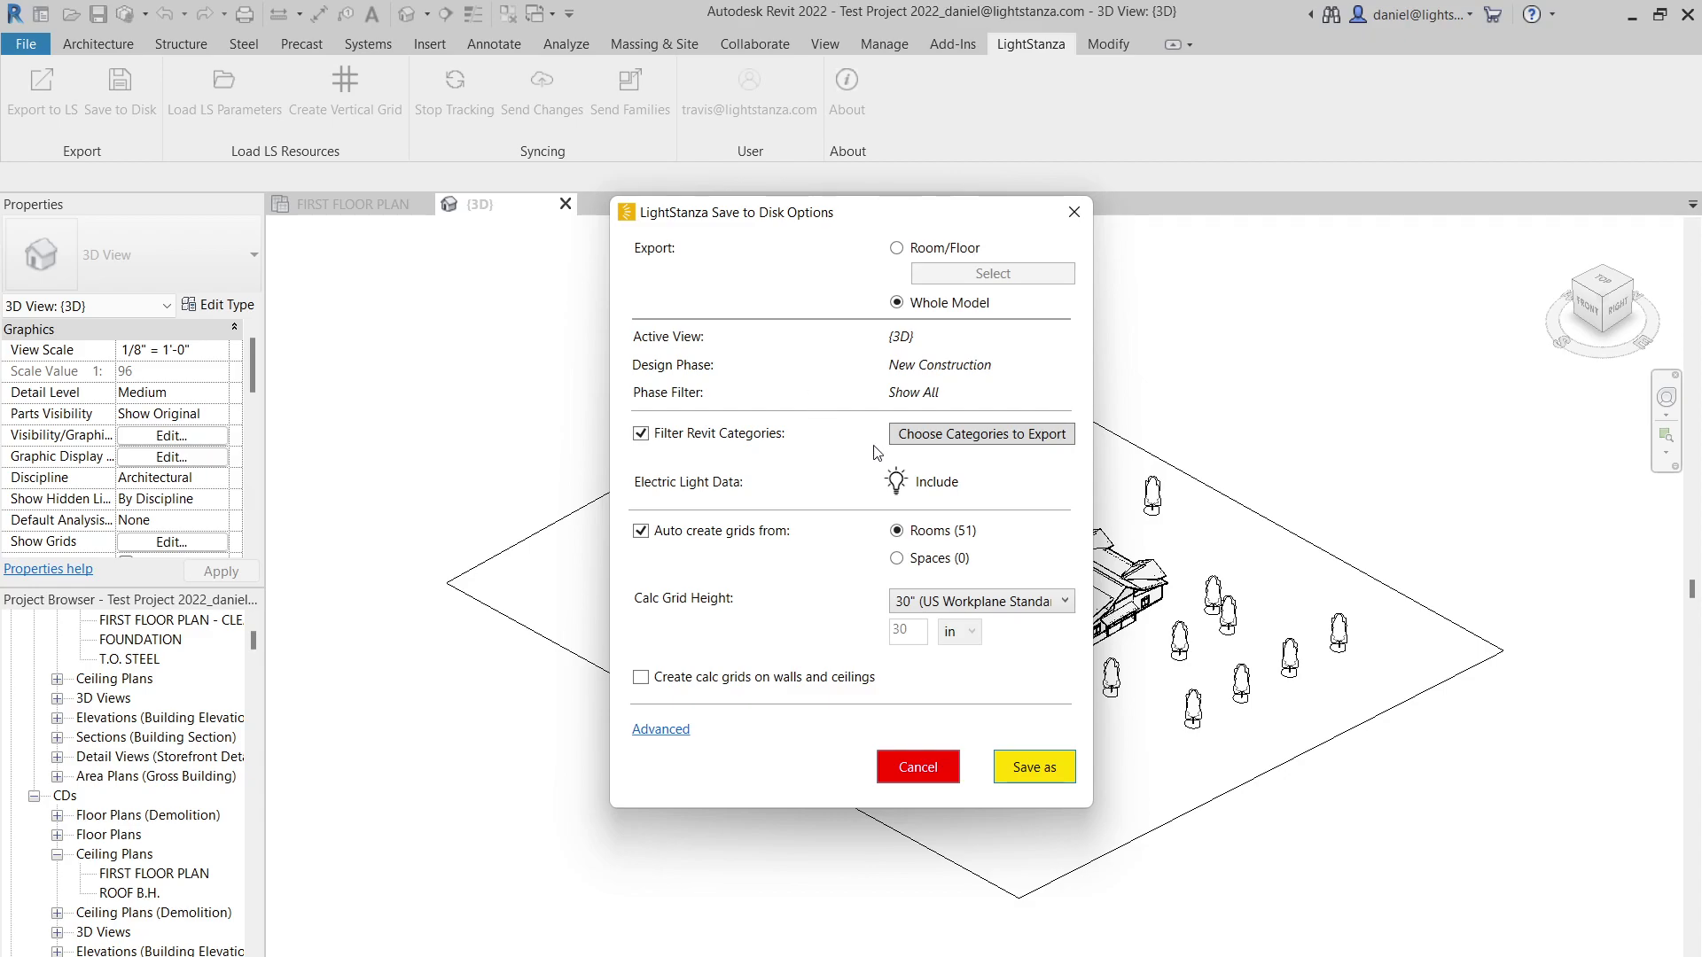
pyautogui.click(986, 440)
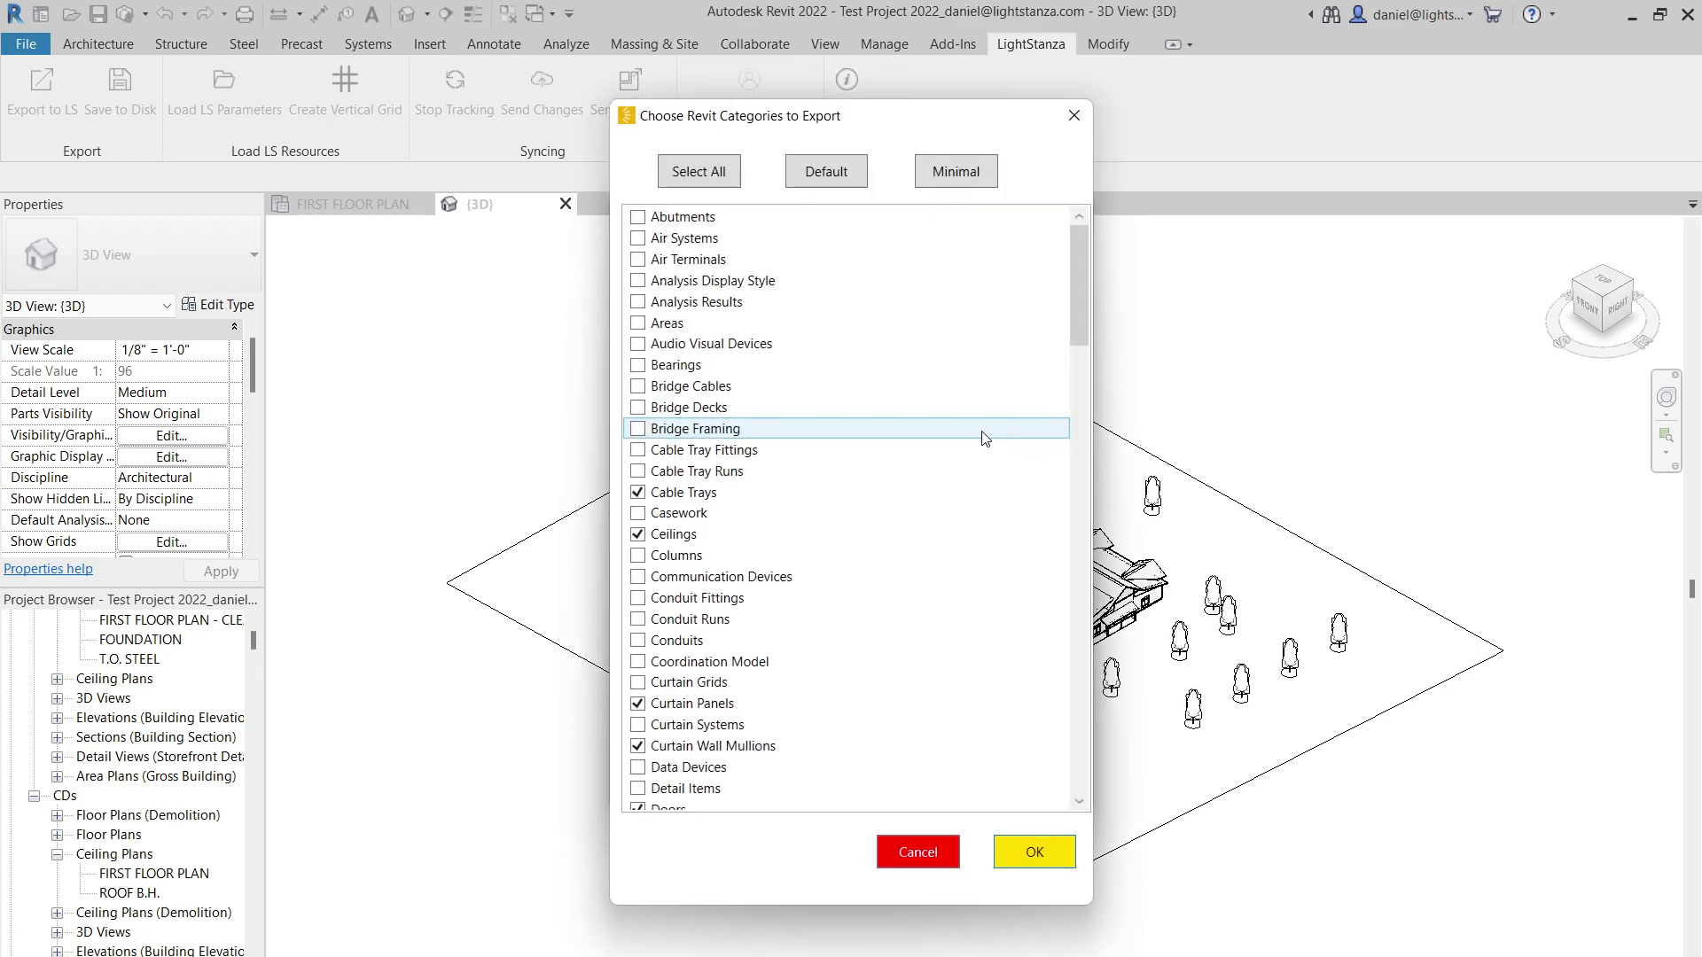
pyautogui.click(635, 494)
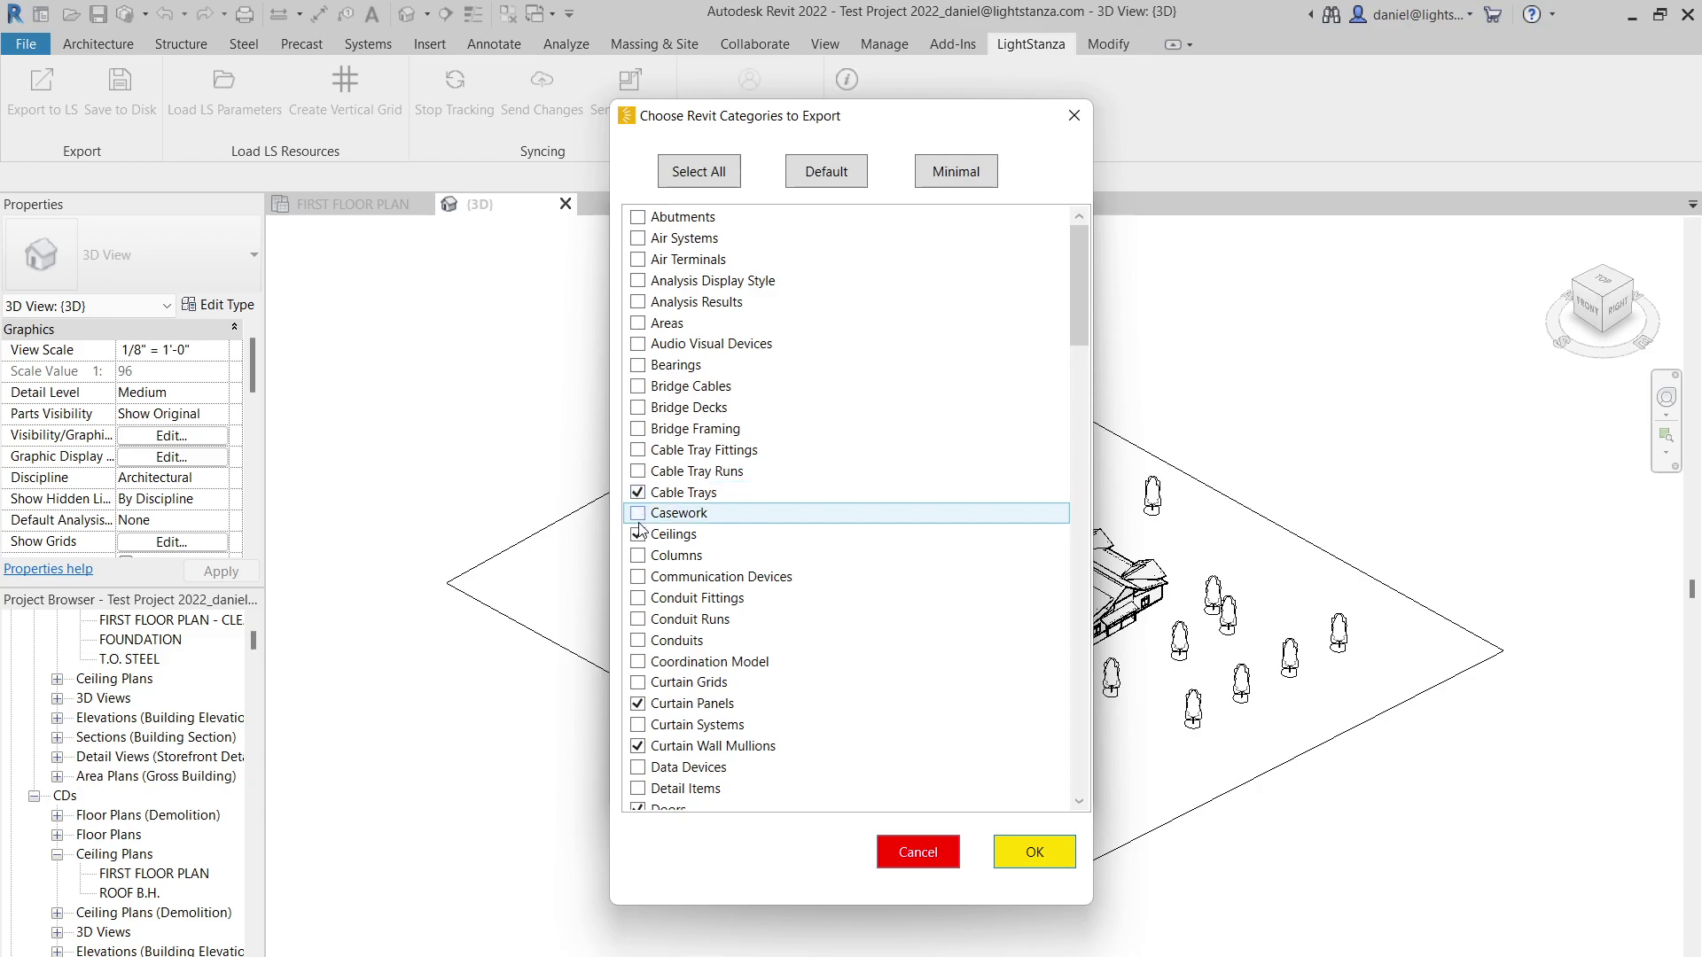
pyautogui.click(702, 173)
pyautogui.click(982, 170)
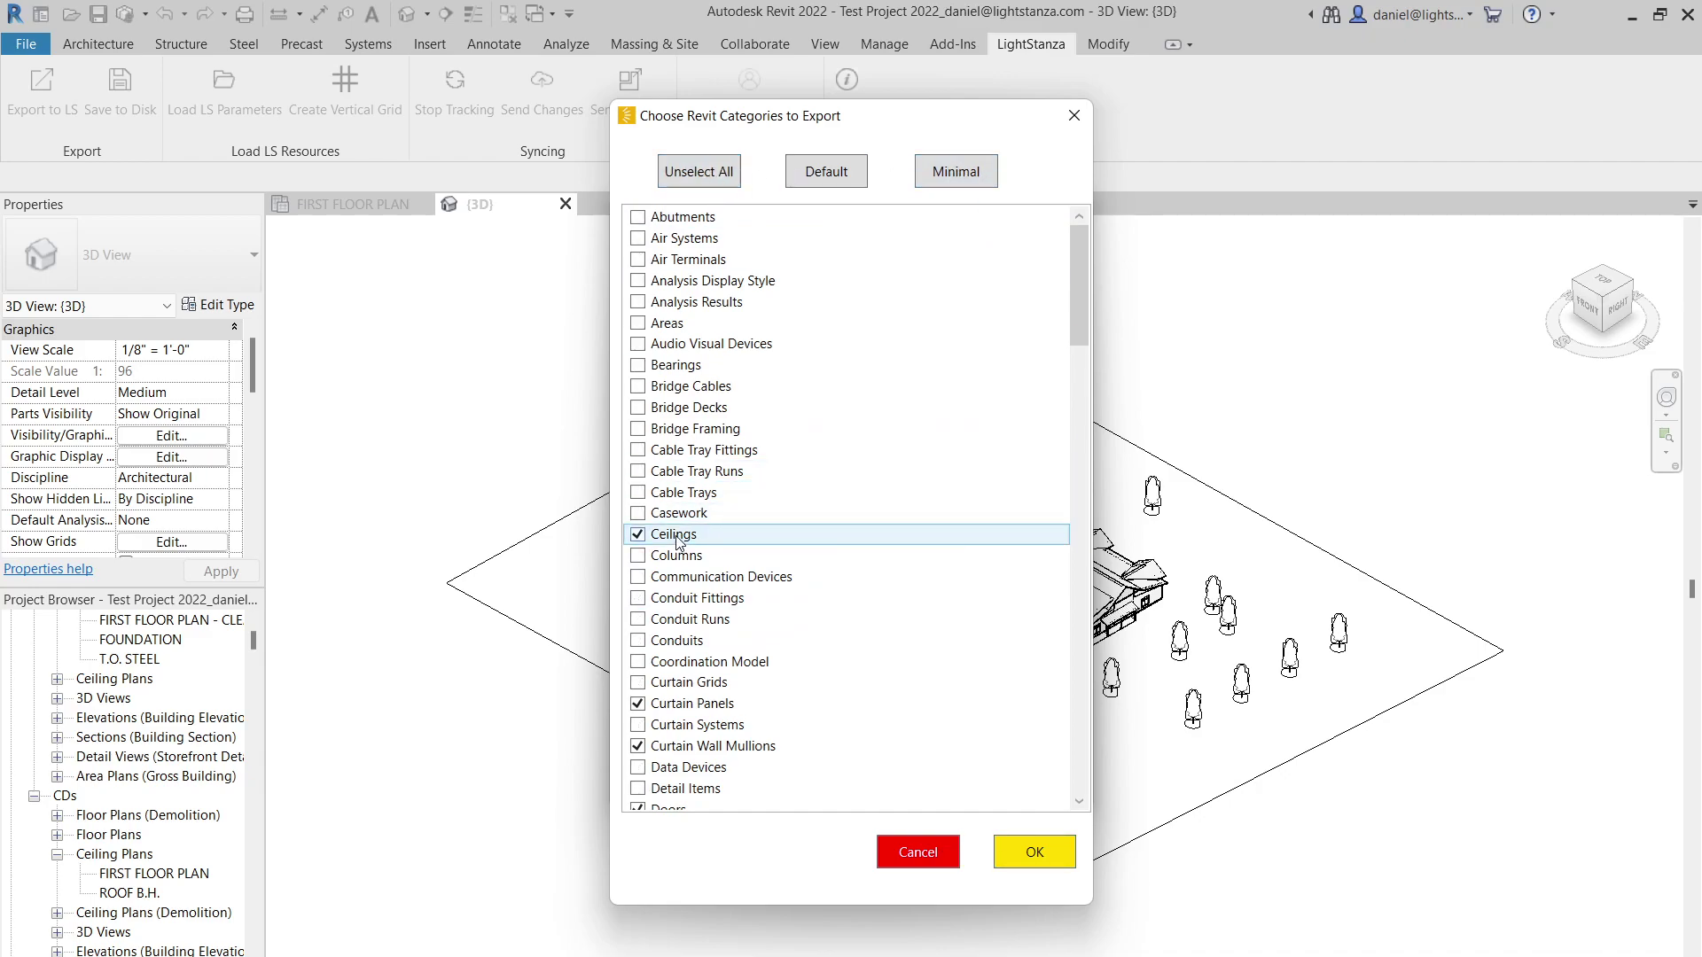
pyautogui.click(638, 494)
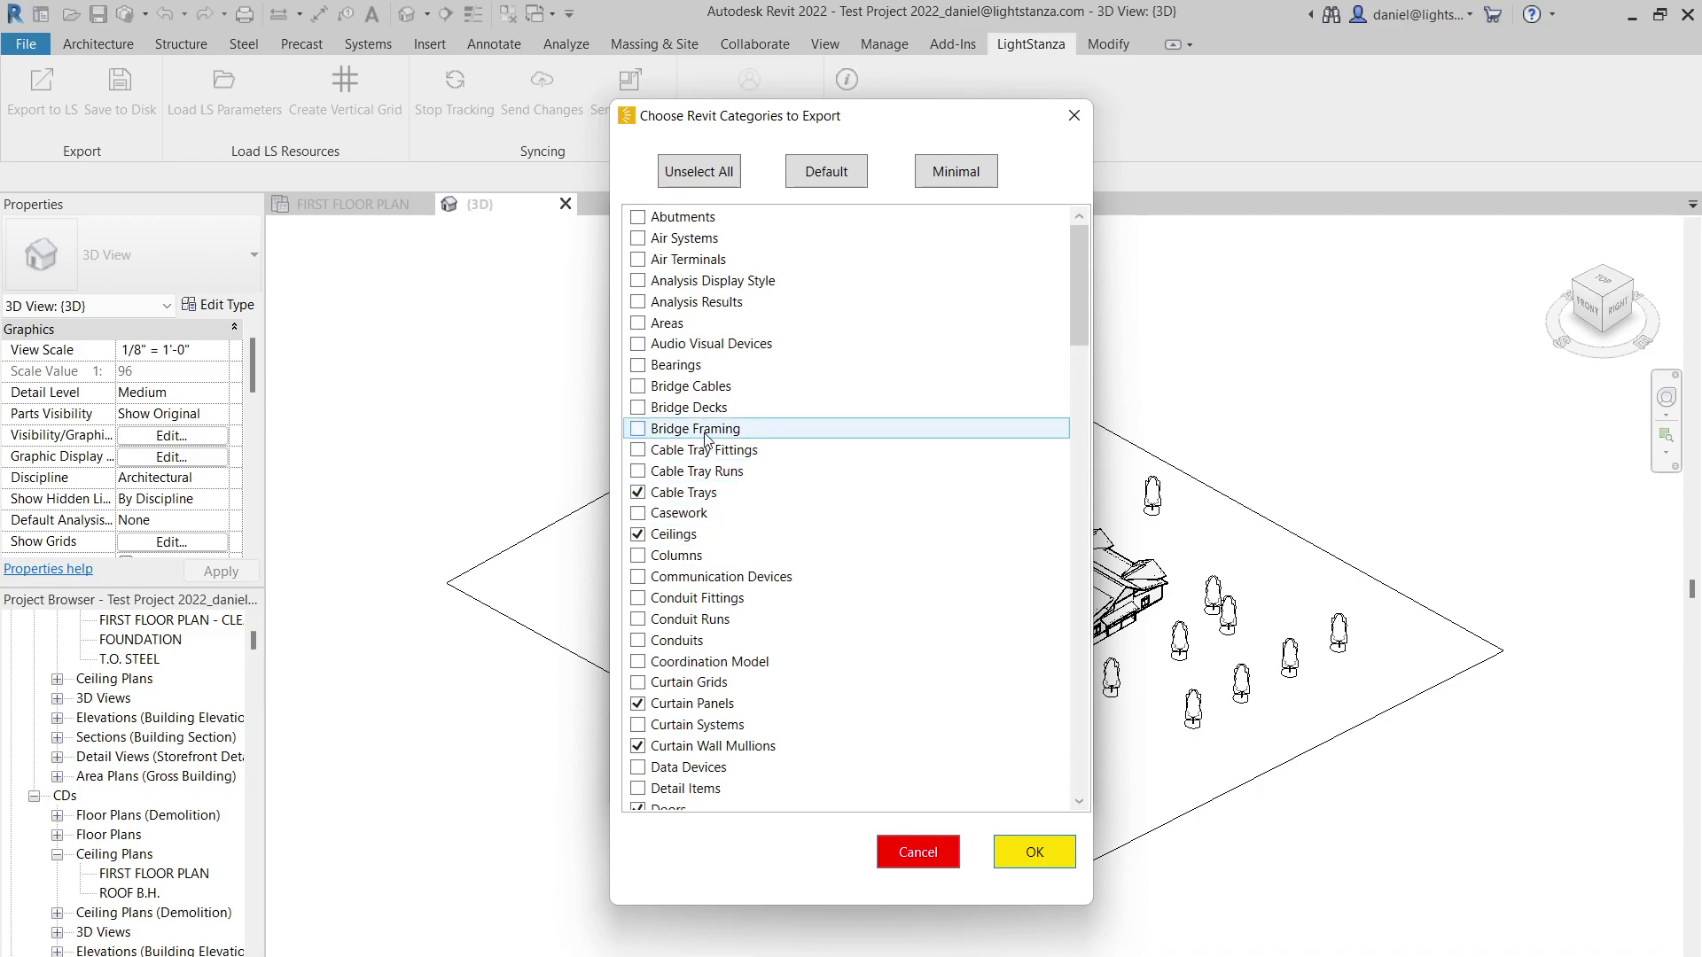
pyautogui.click(1030, 850)
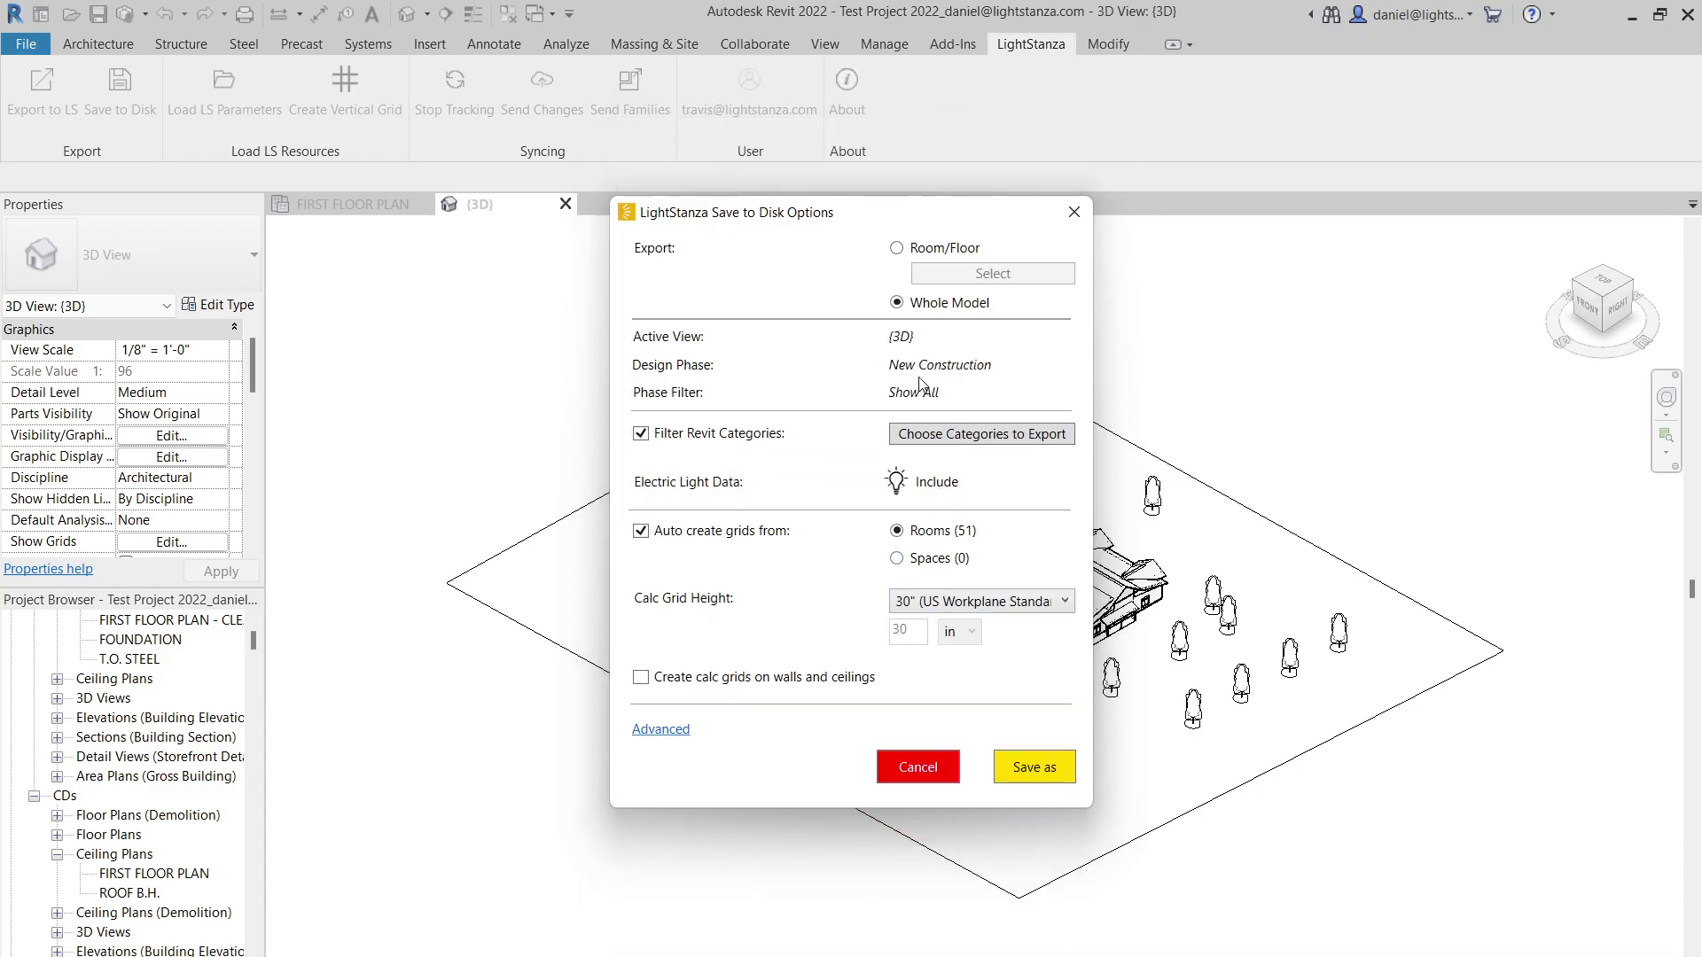
# - Keep Electric Light Data included and Calc Grid Height at 30" (US Workplane Standard)
pyautogui.click(898, 483)
pyautogui.click(898, 484)
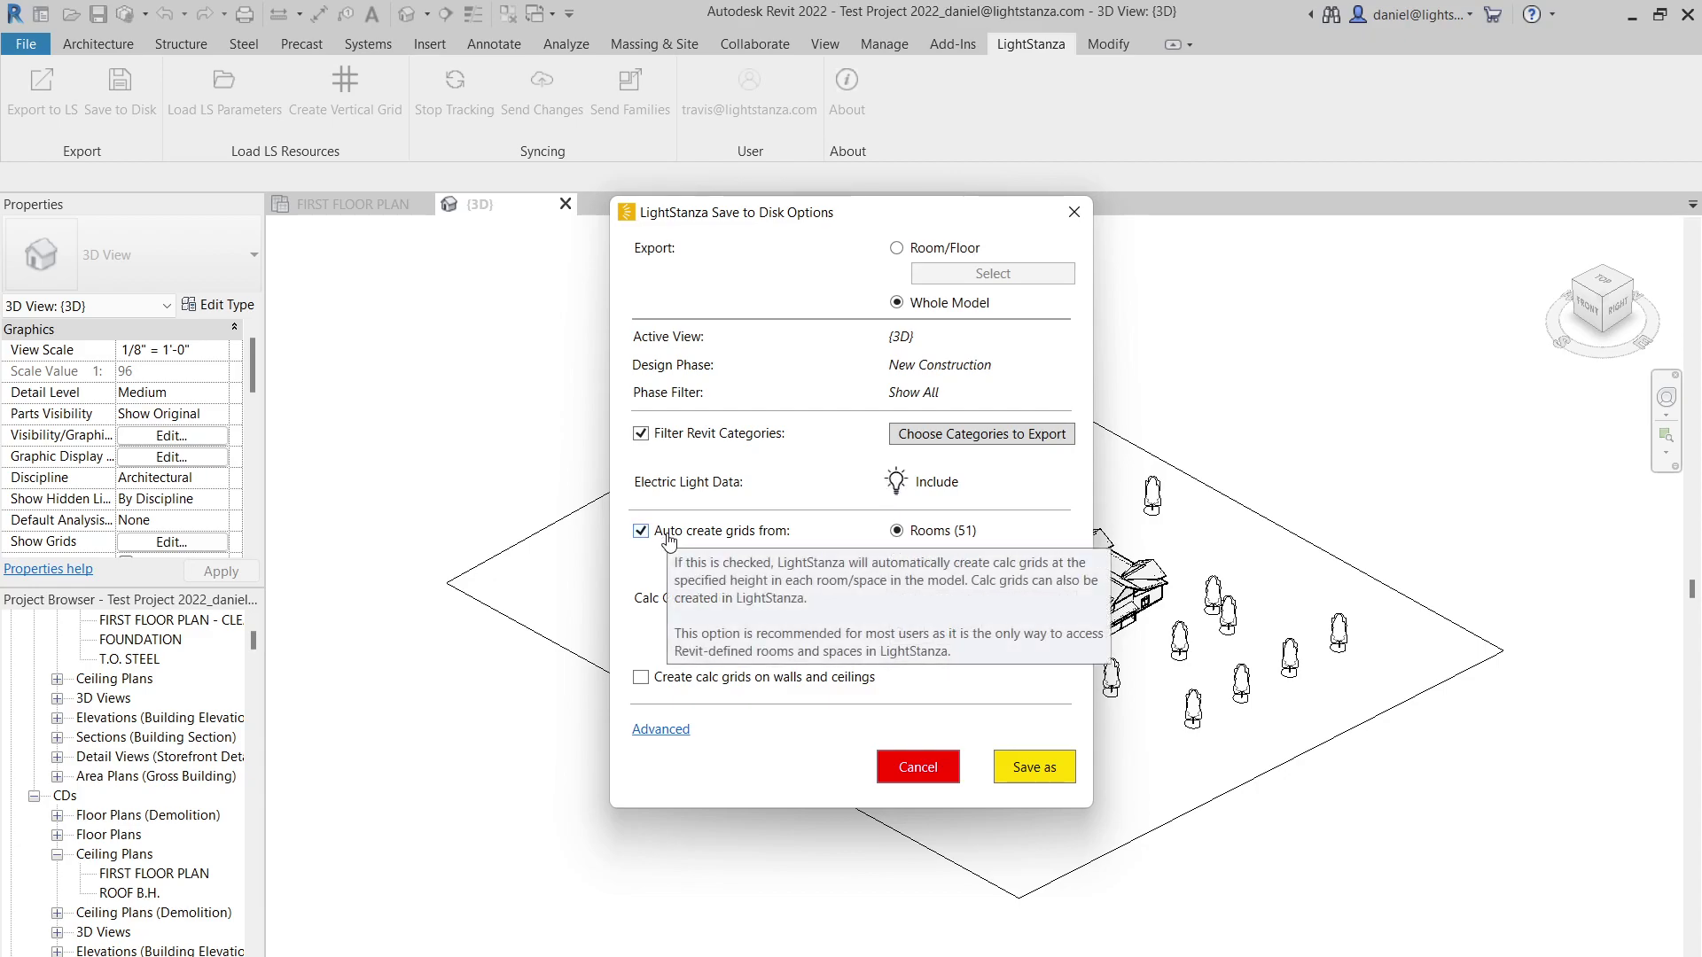
pyautogui.moveTo(721, 531)
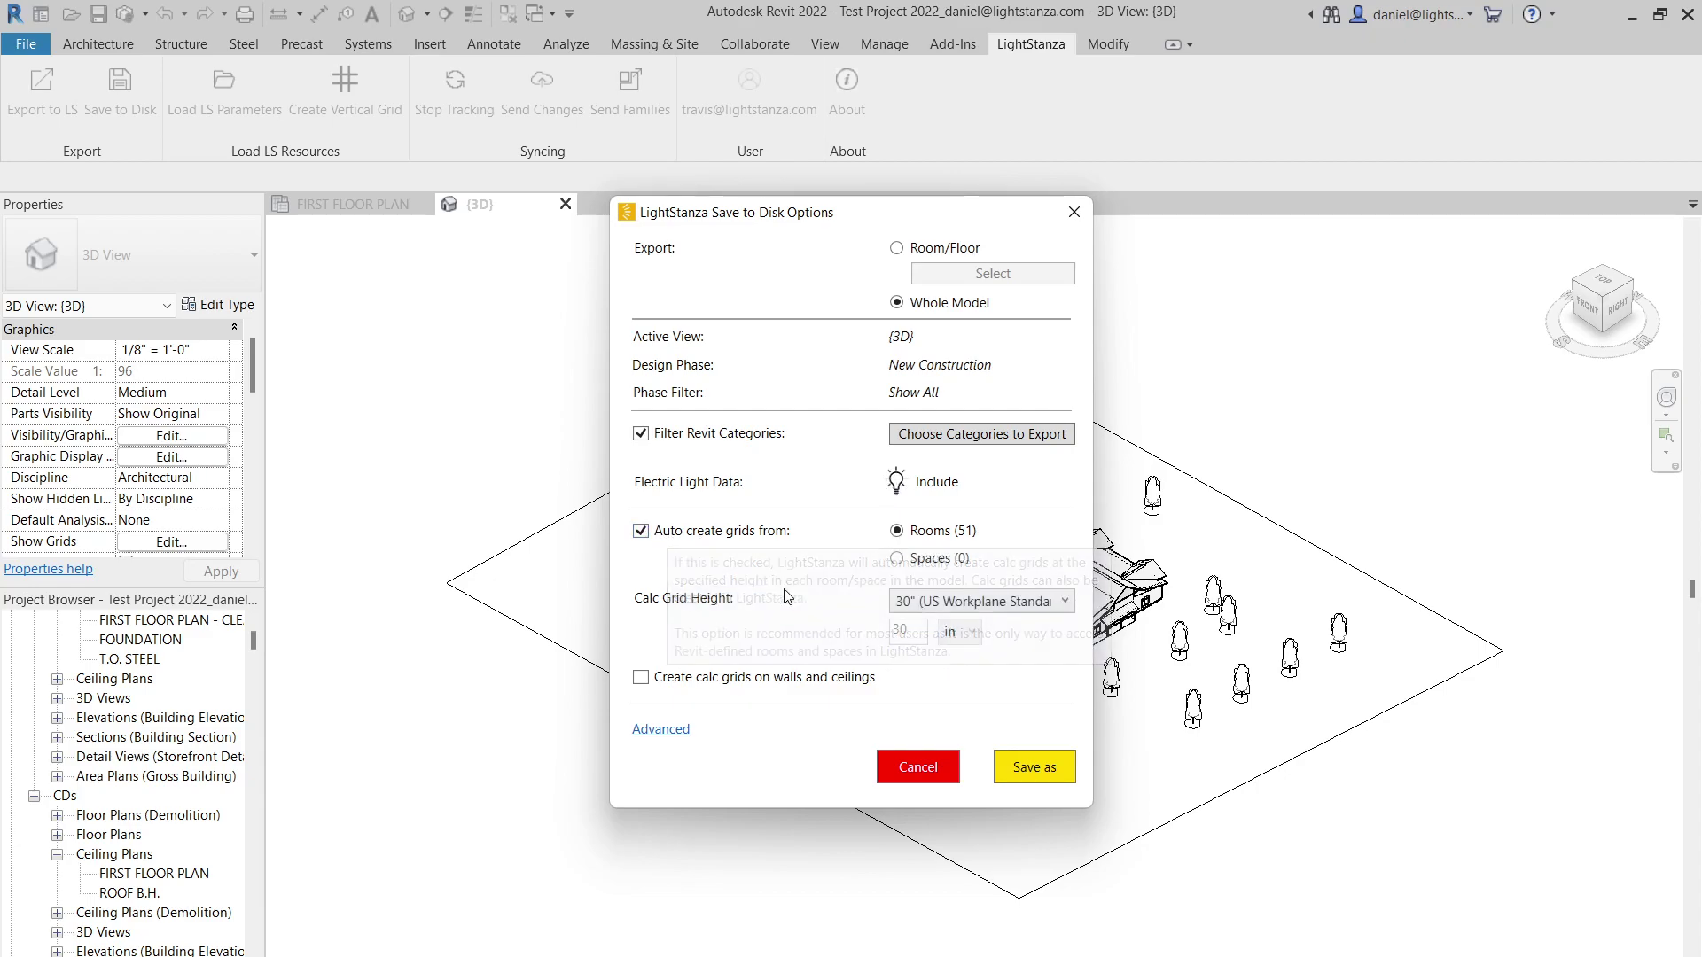
pyautogui.click(978, 611)
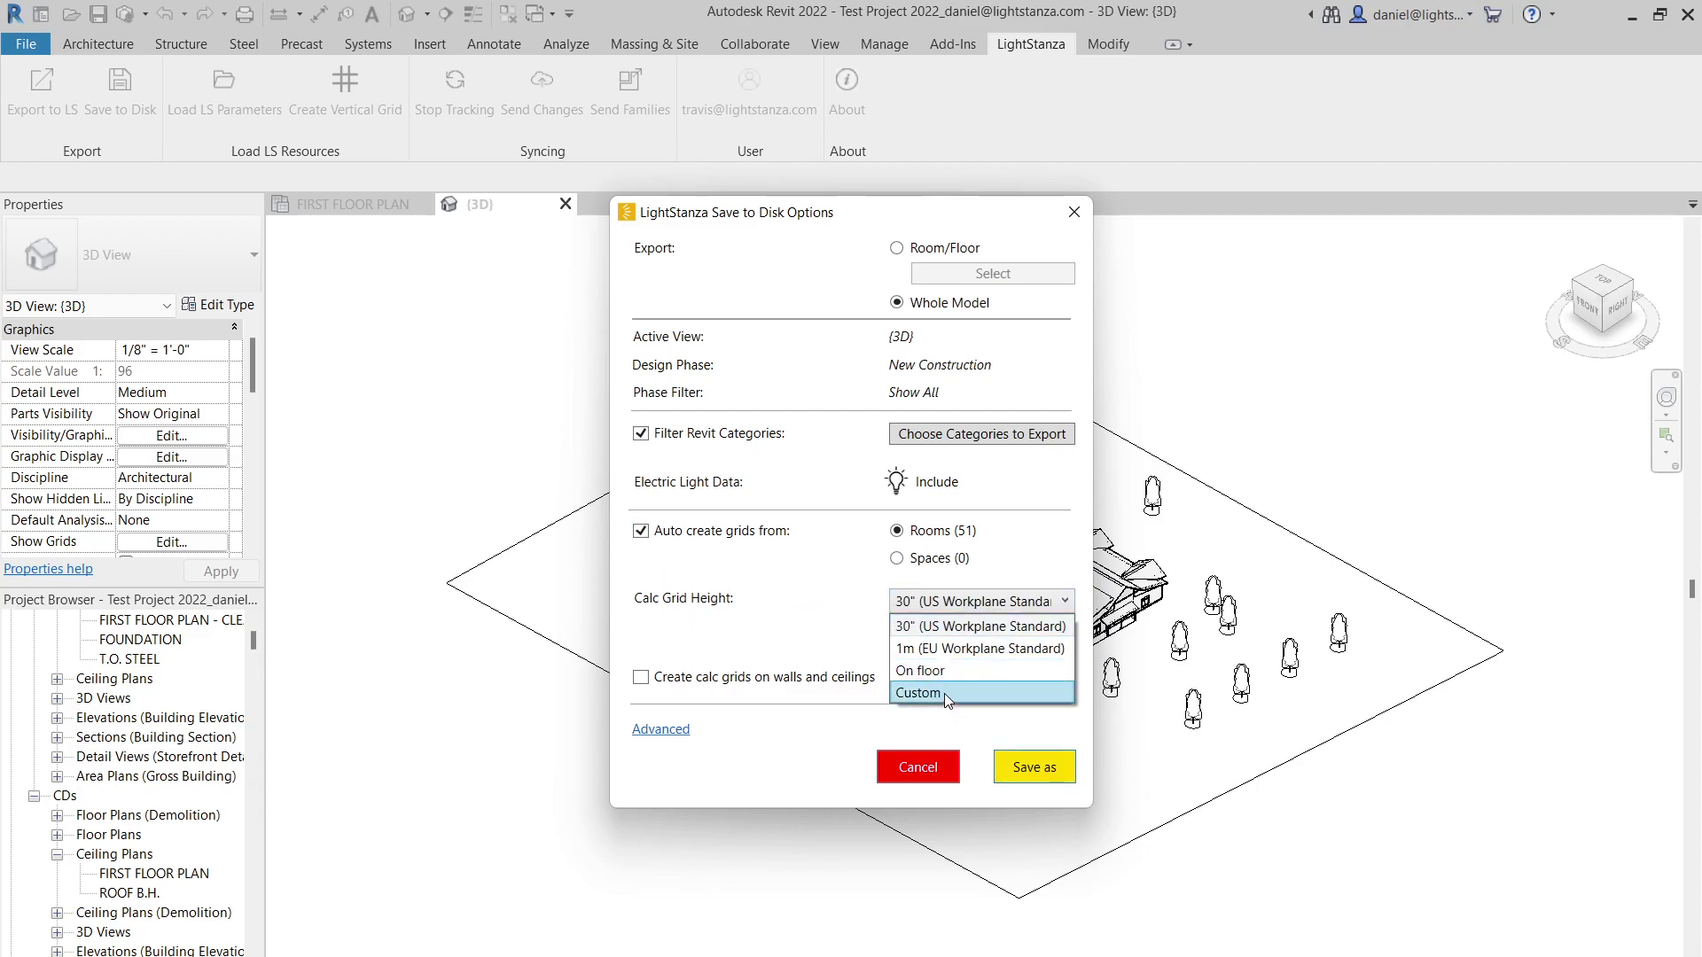
pyautogui.click(774, 570)
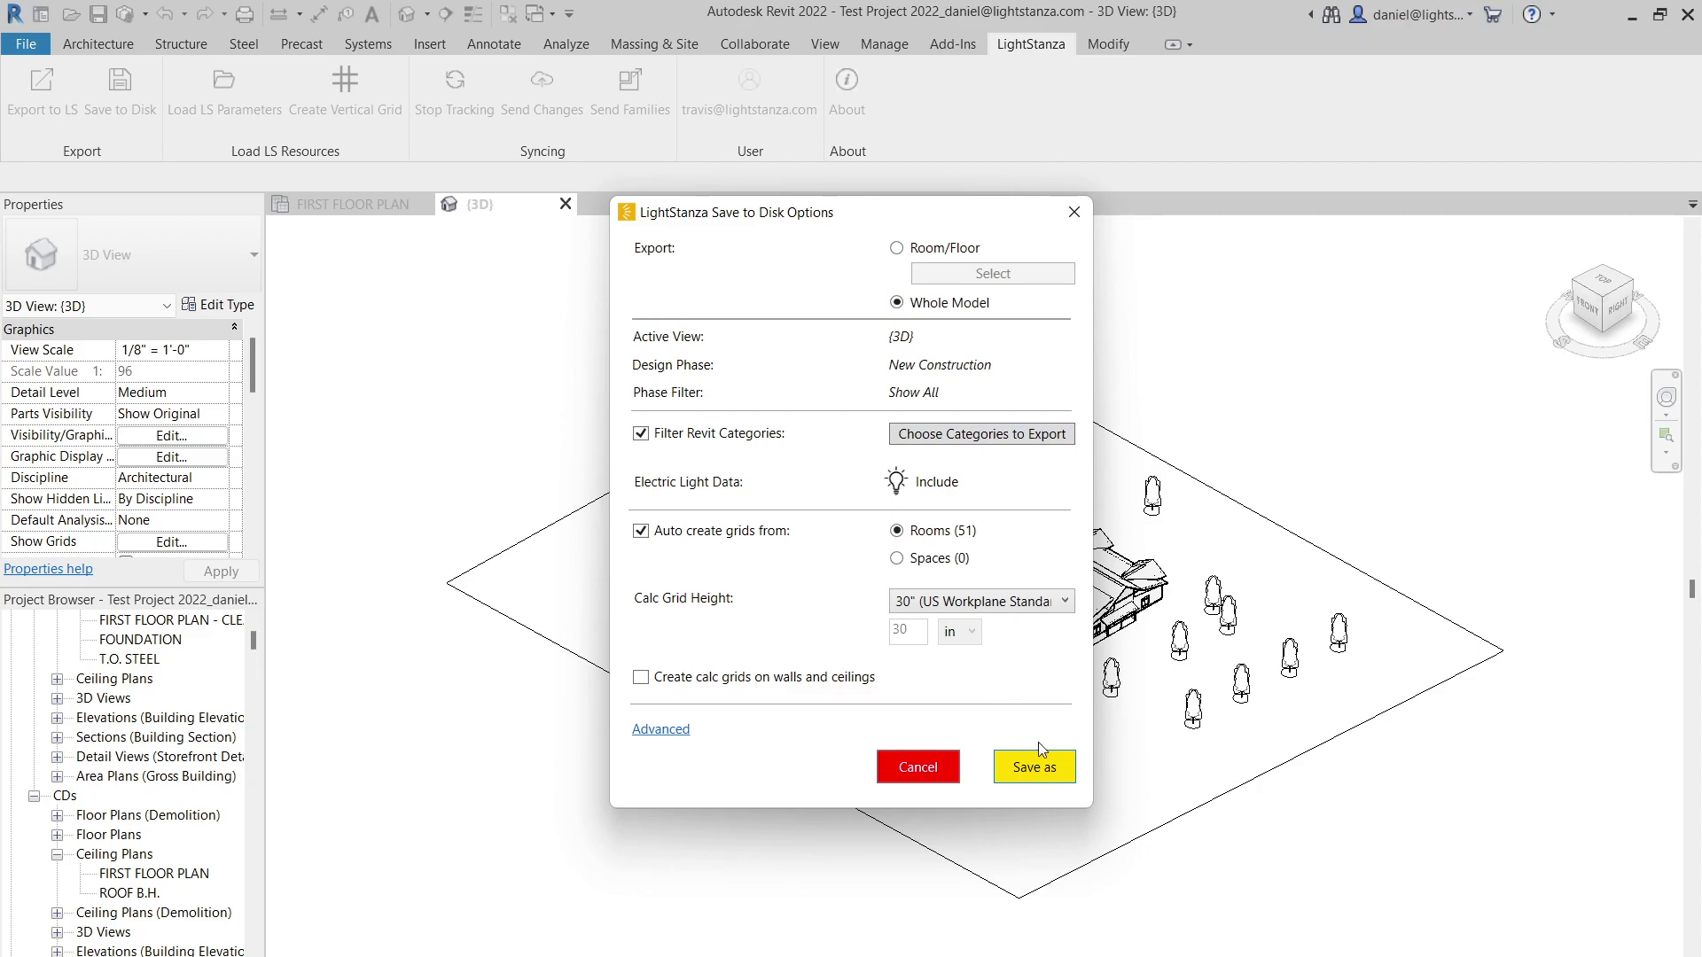
# - Save the lsd file to the Desktop under its default file name
pyautogui.click(1035, 768)
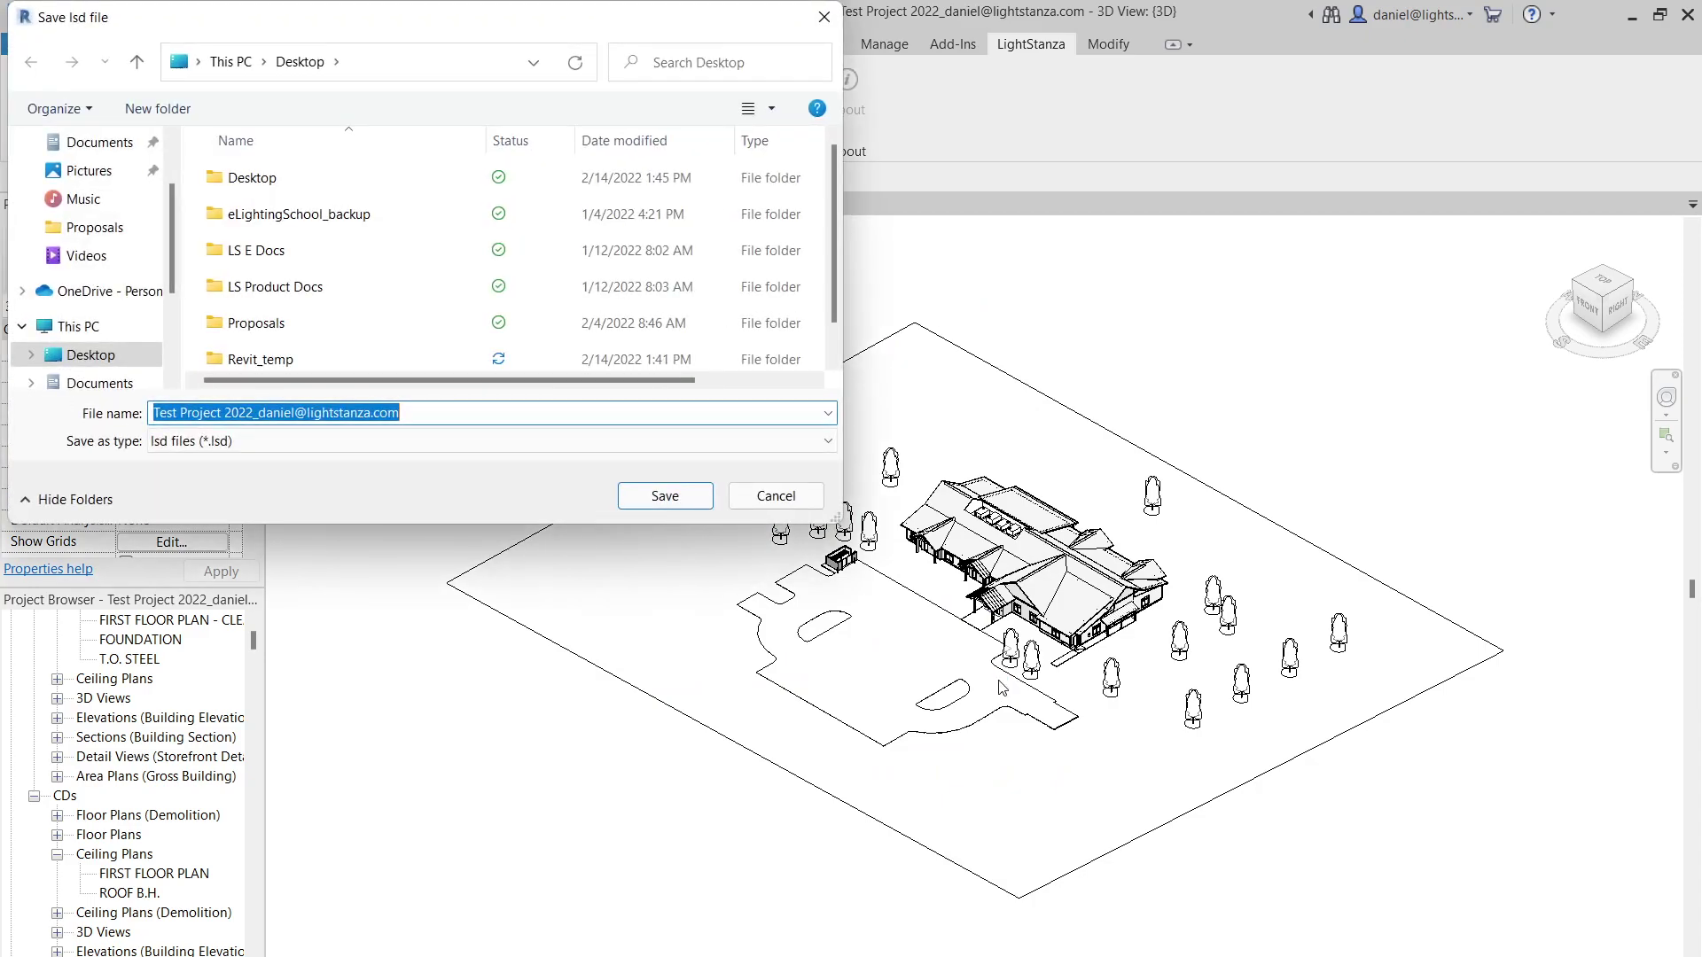
pyautogui.click(665, 499)
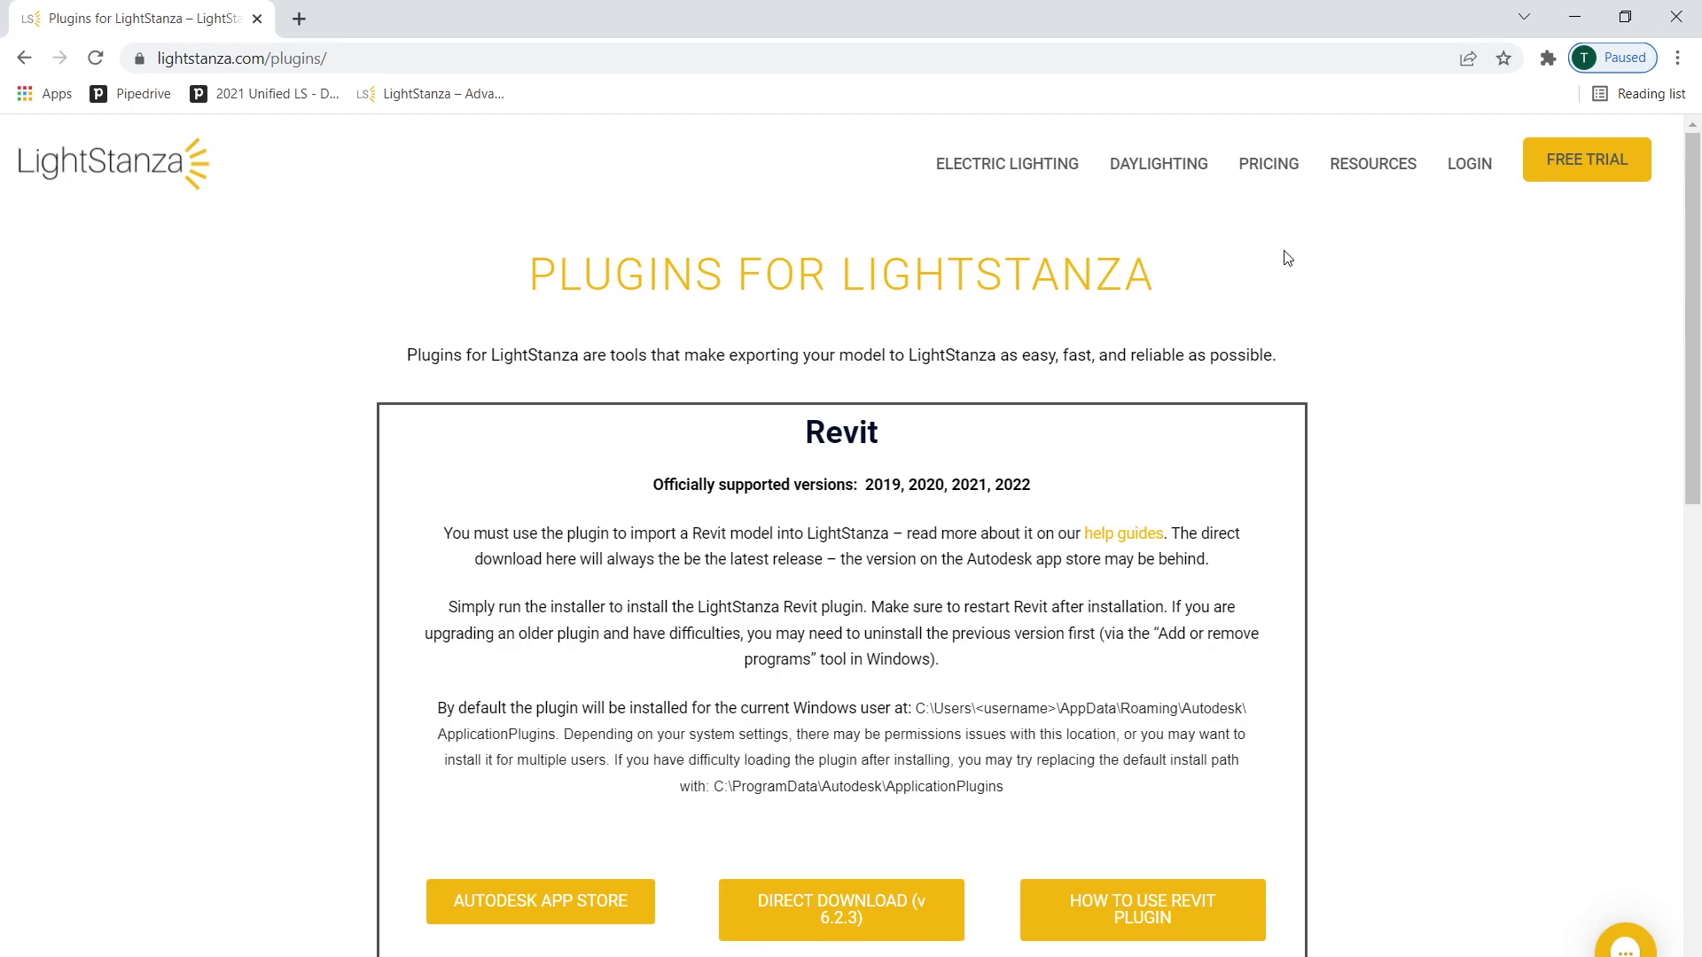
# - Sign in to LightStanza and create a new Canvas design
pyautogui.click(1470, 164)
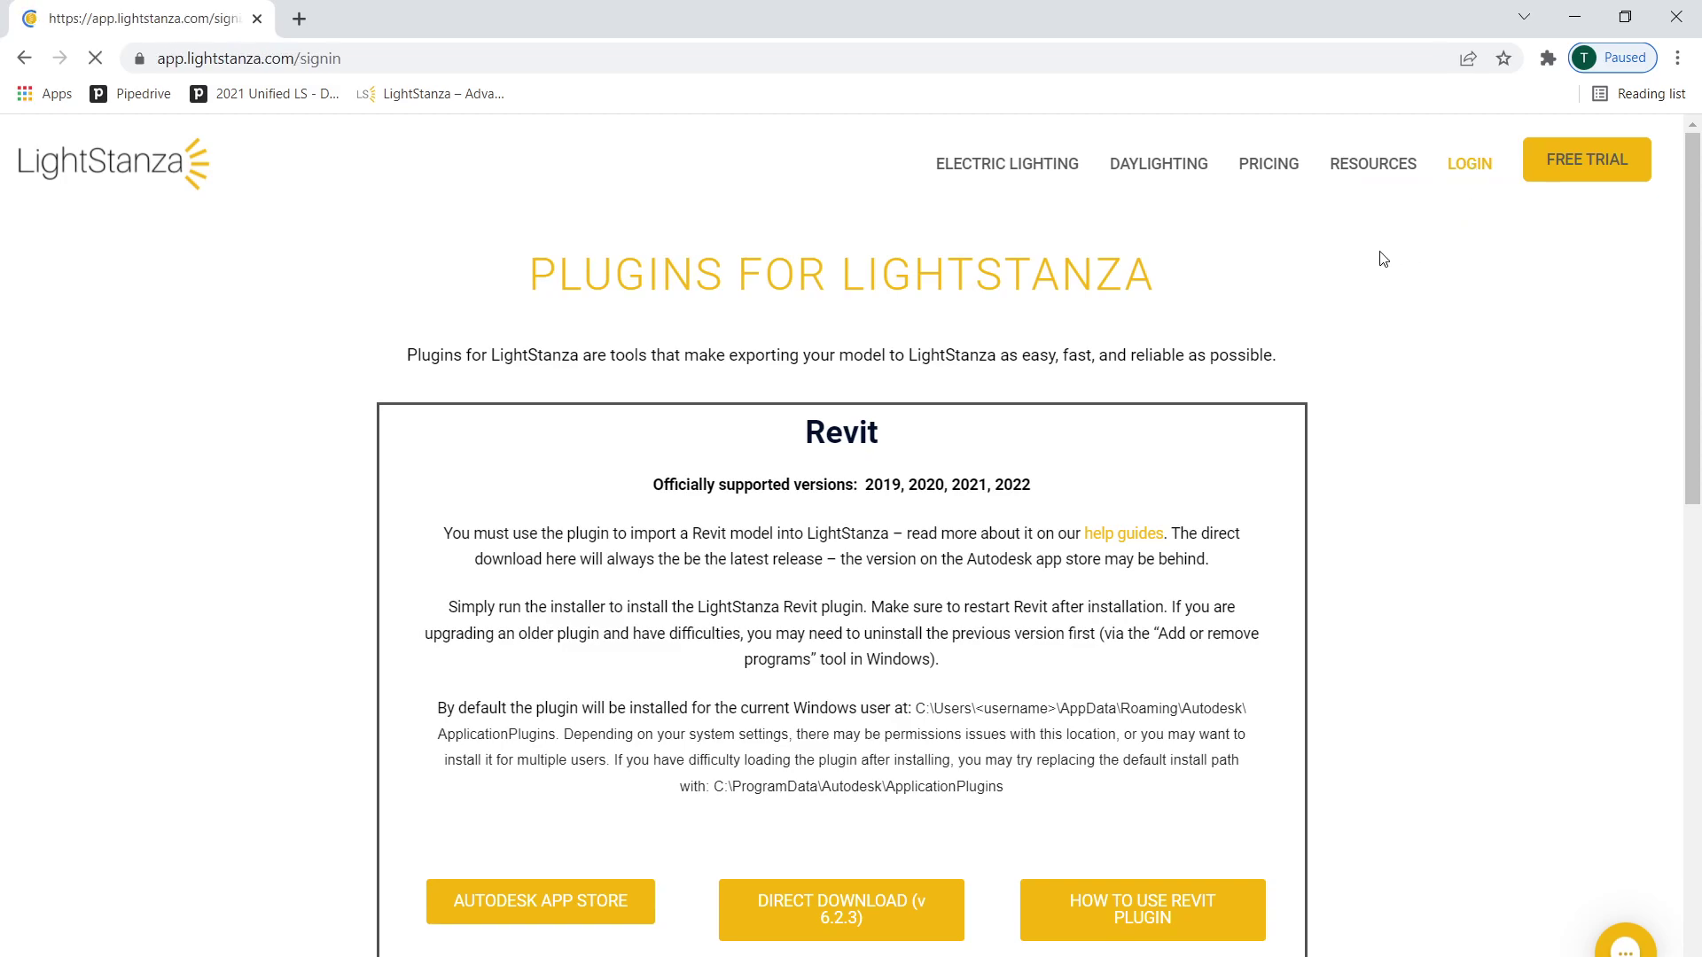
pyautogui.click(764, 500)
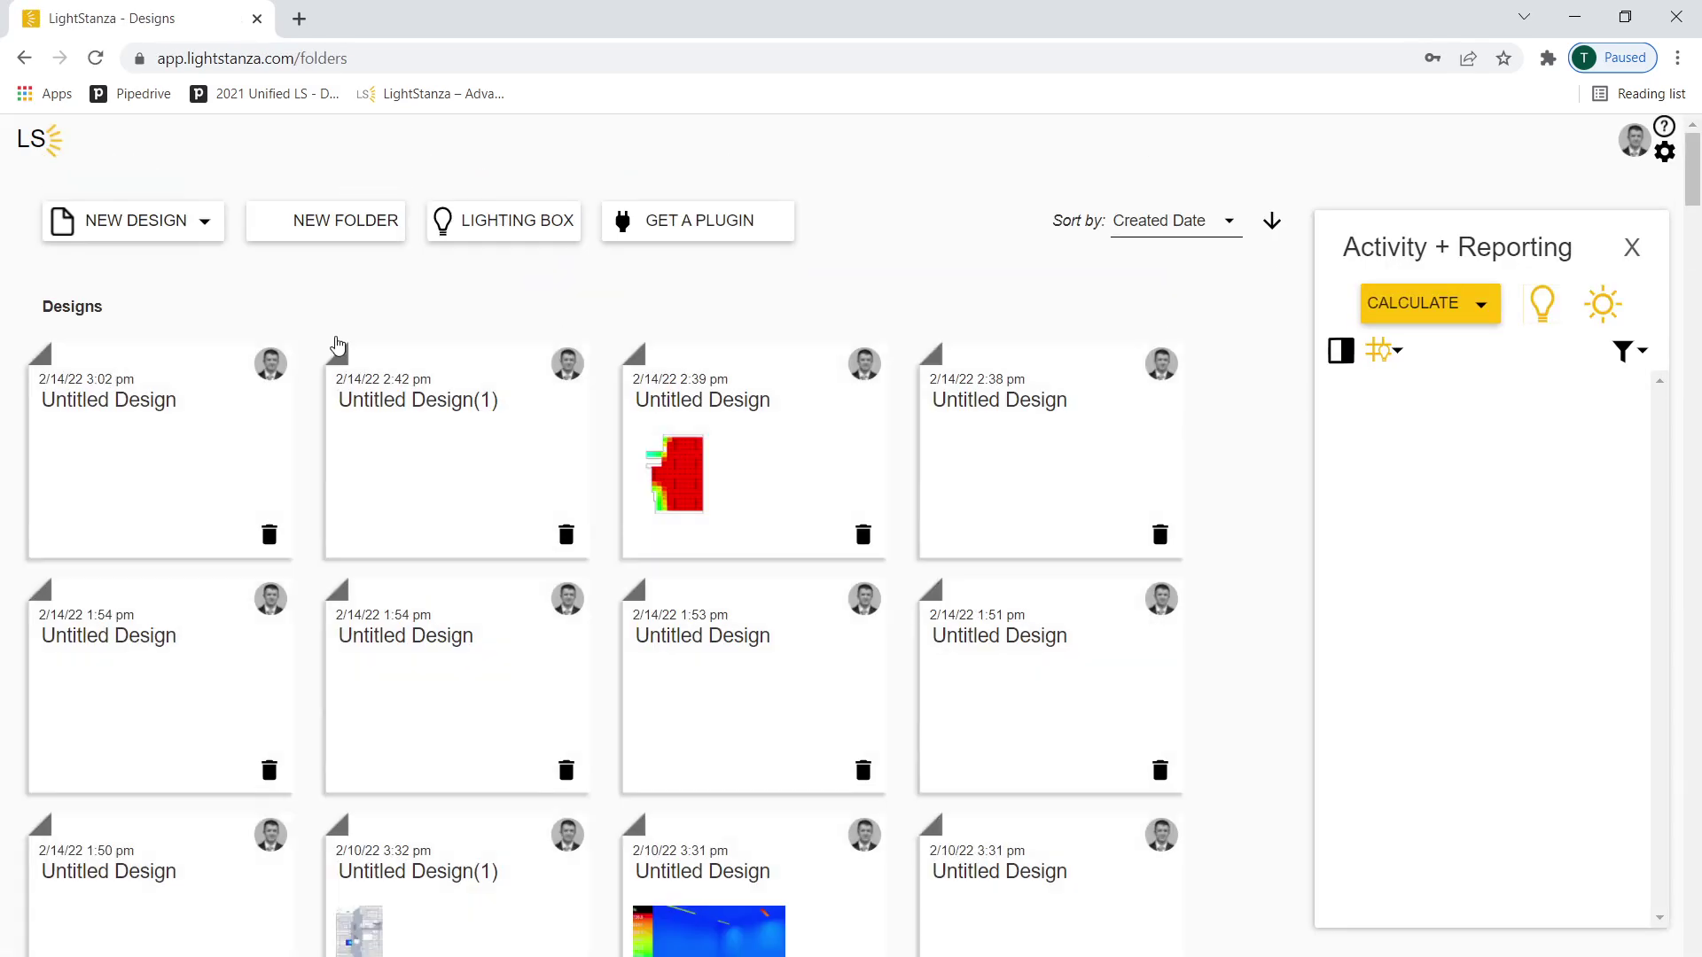
pyautogui.click(150, 226)
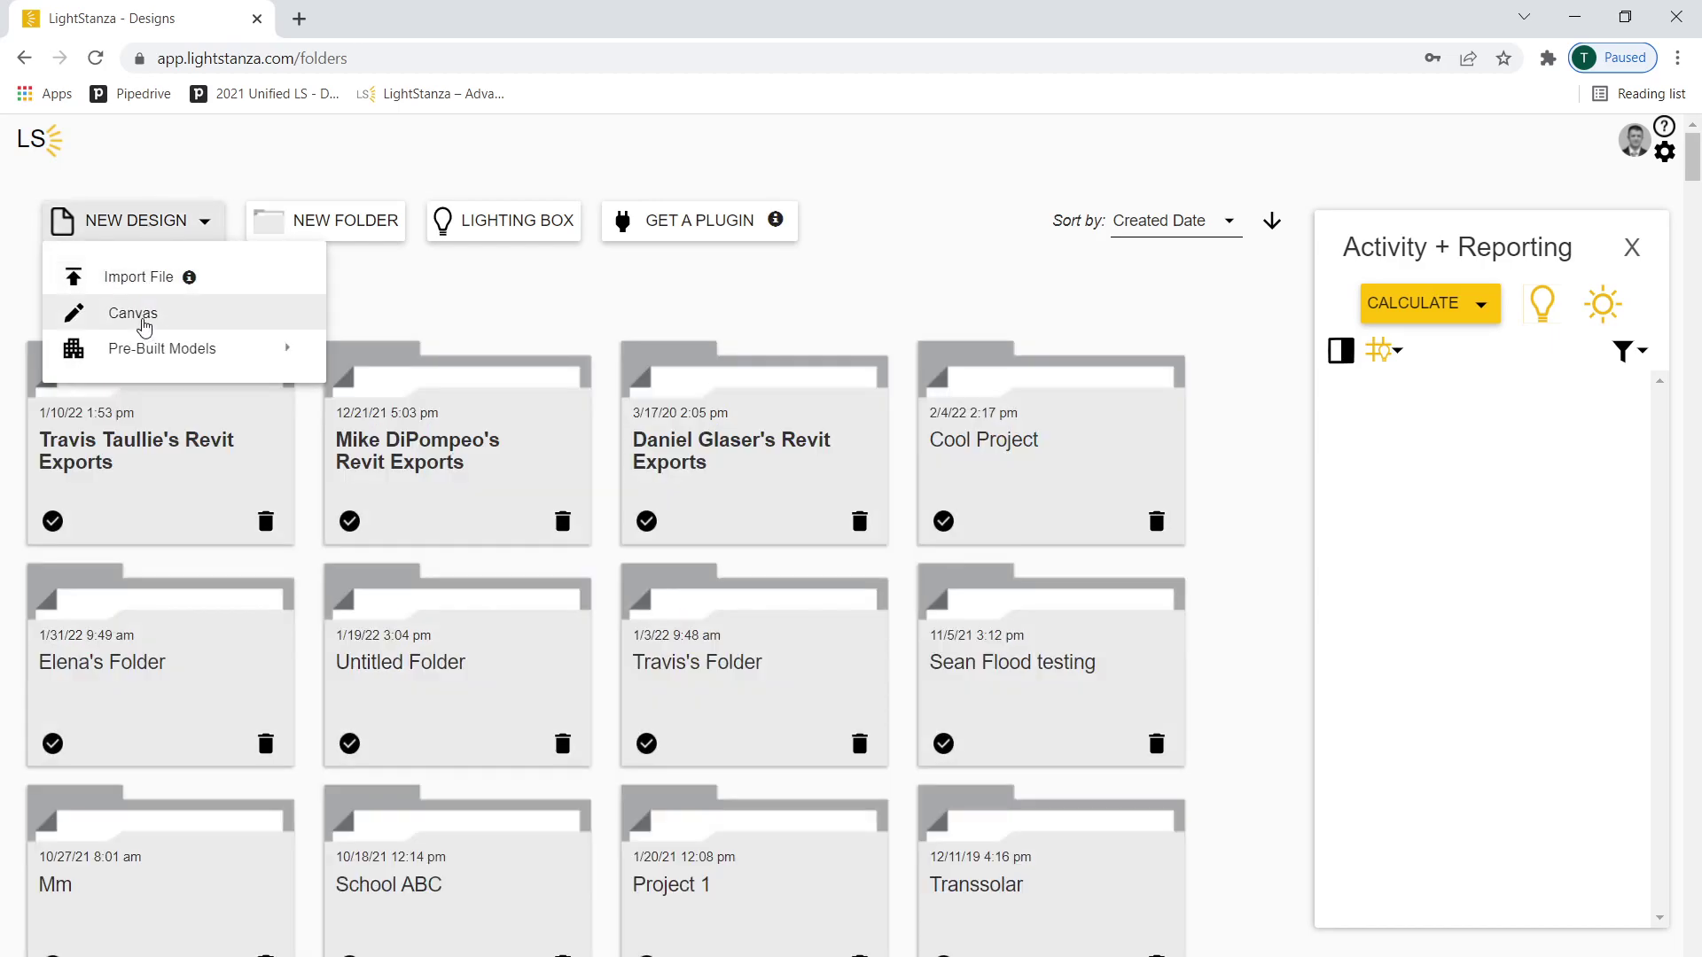
pyautogui.click(366, 315)
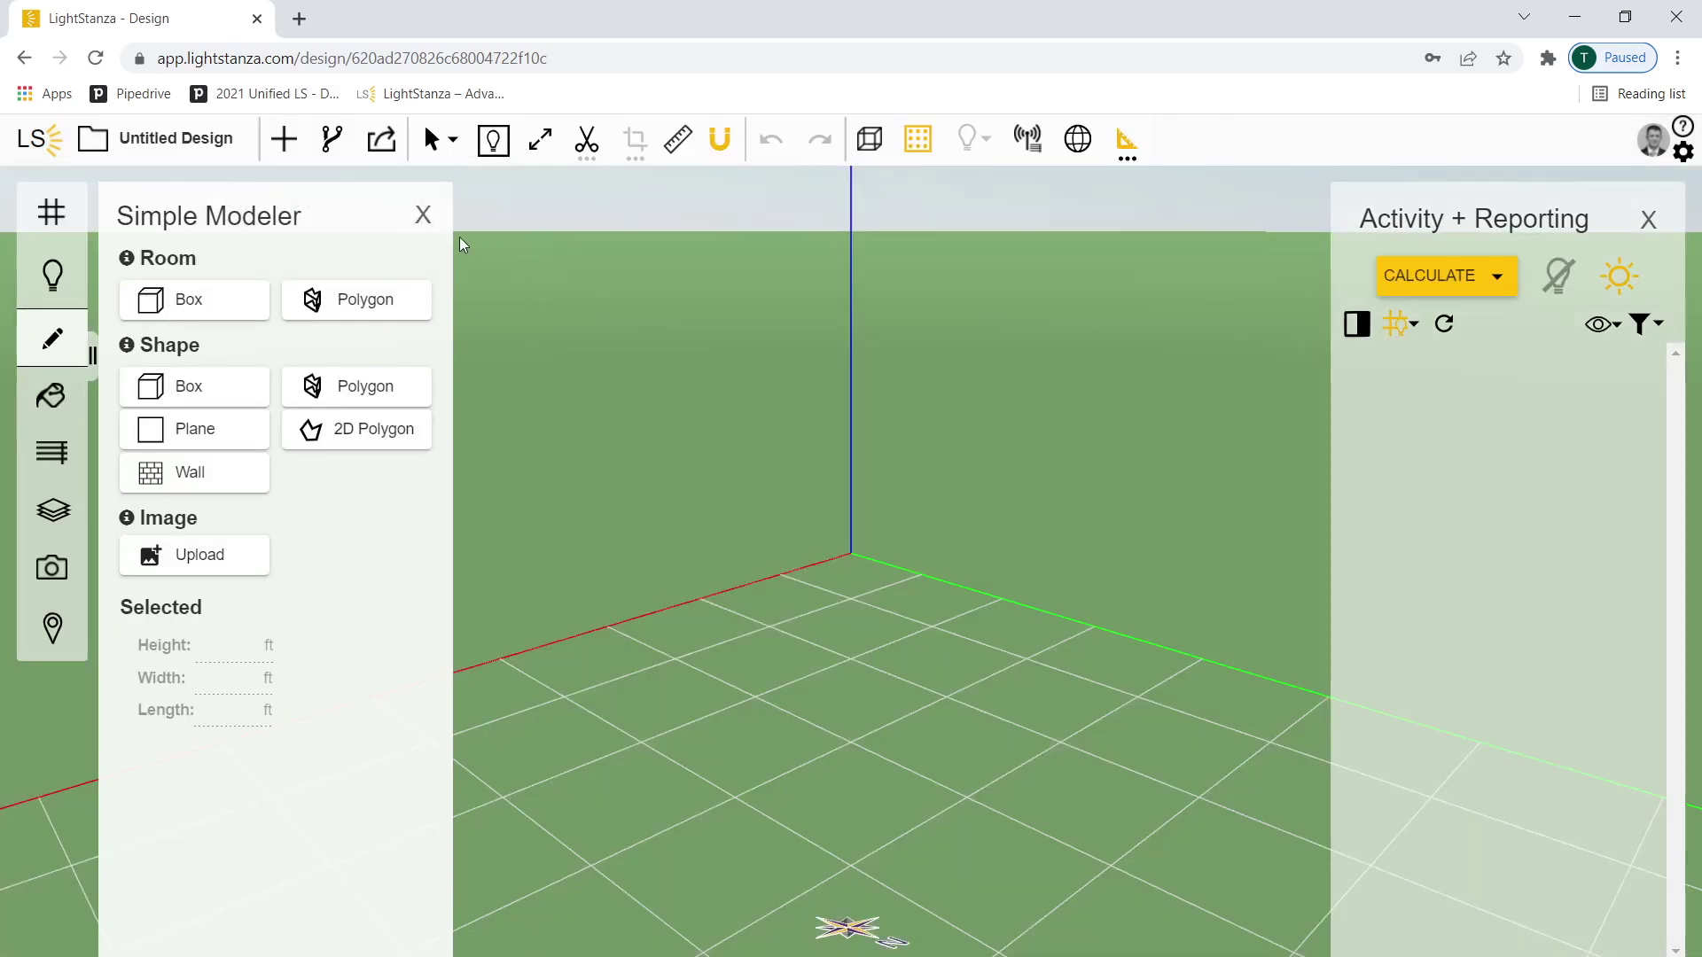
# - Close Simple Modeler, switch to plan view, and drag the Desktop lsd file onto the canvas
pyautogui.click(425, 215)
pyautogui.click(487, 155)
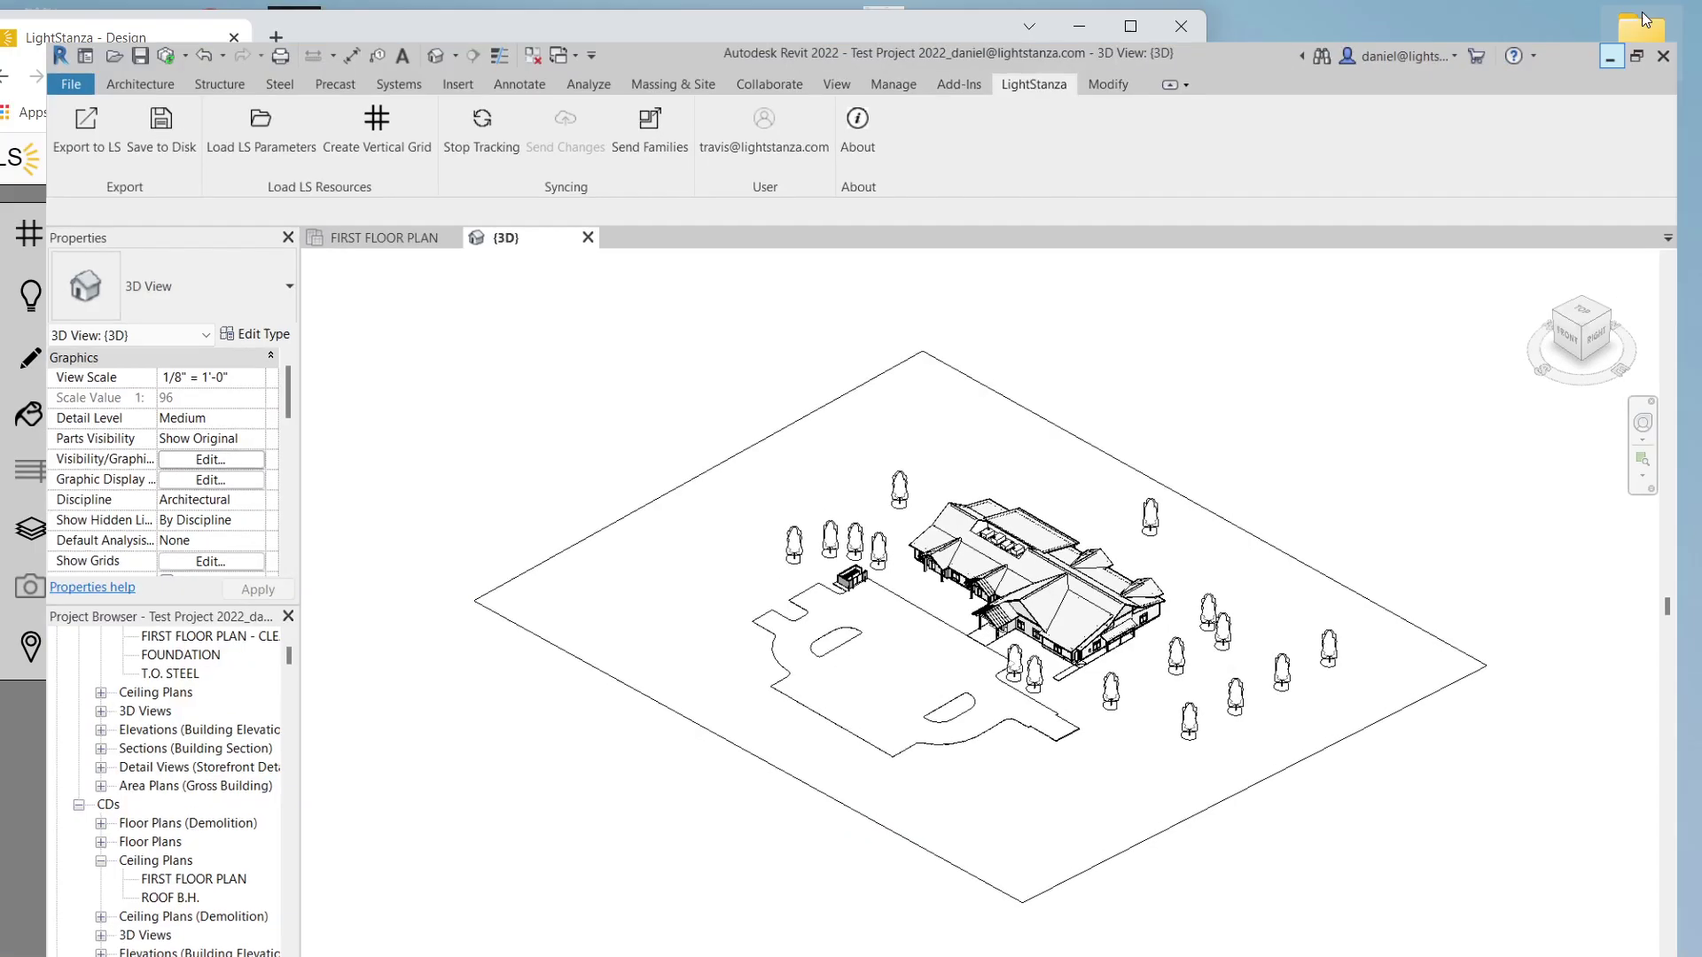
pyautogui.click(1609, 57)
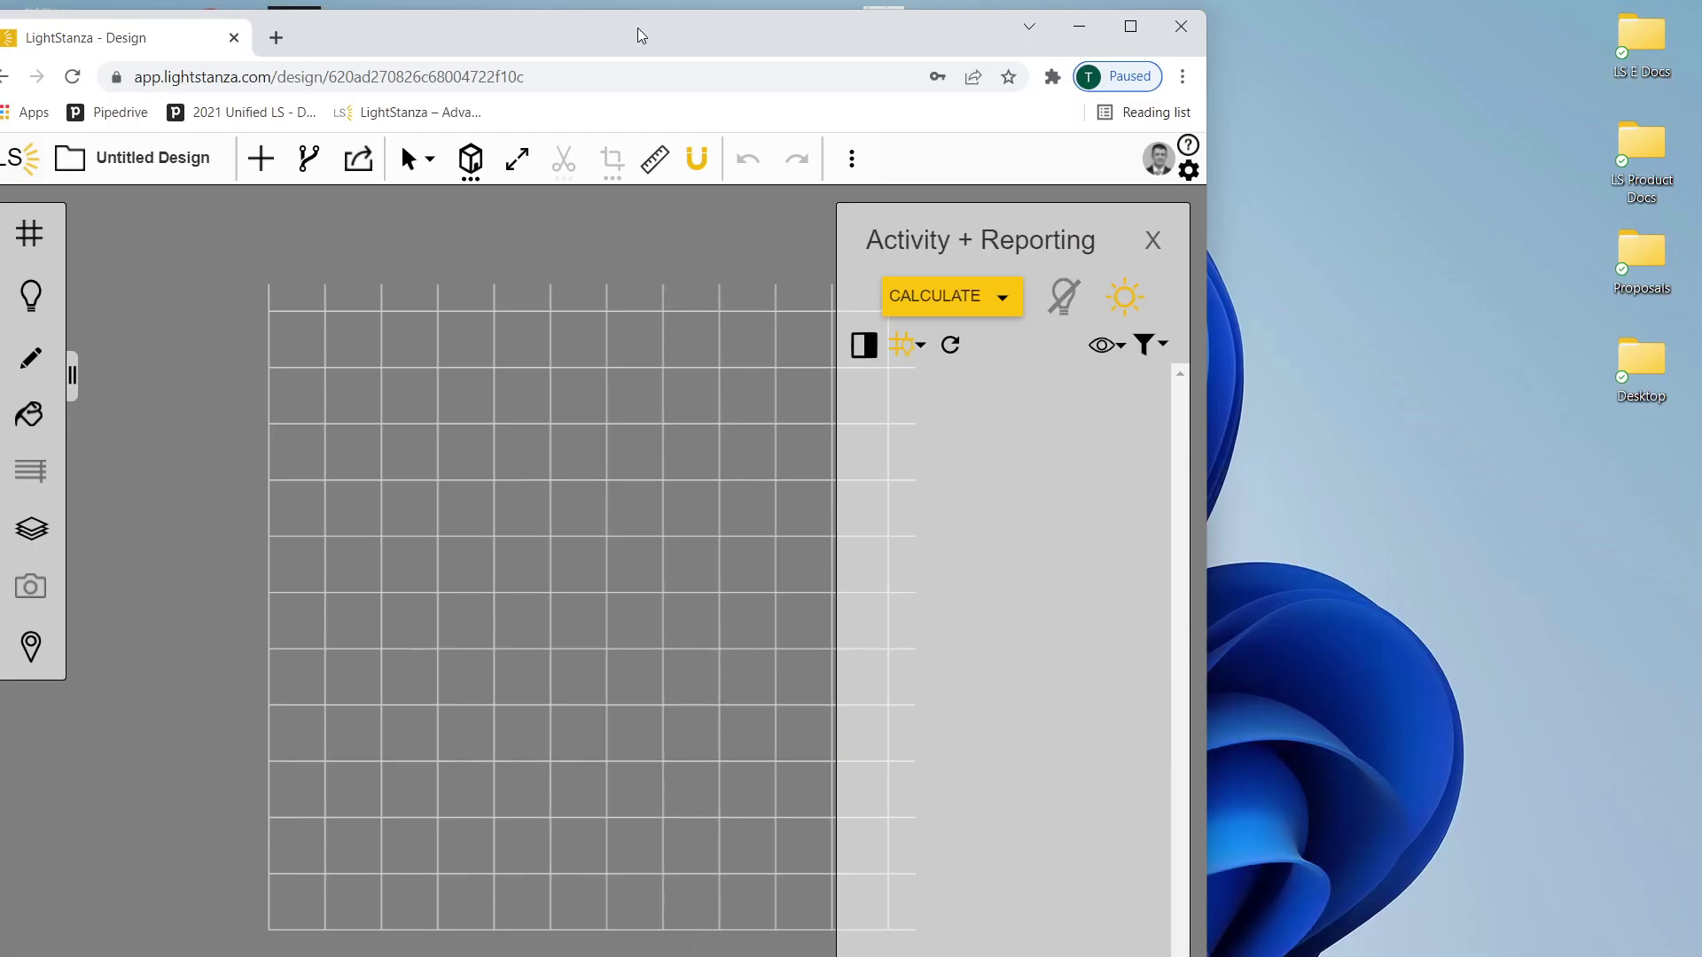
pyautogui.moveTo(189, 703); pyautogui.dragTo(994, 511)
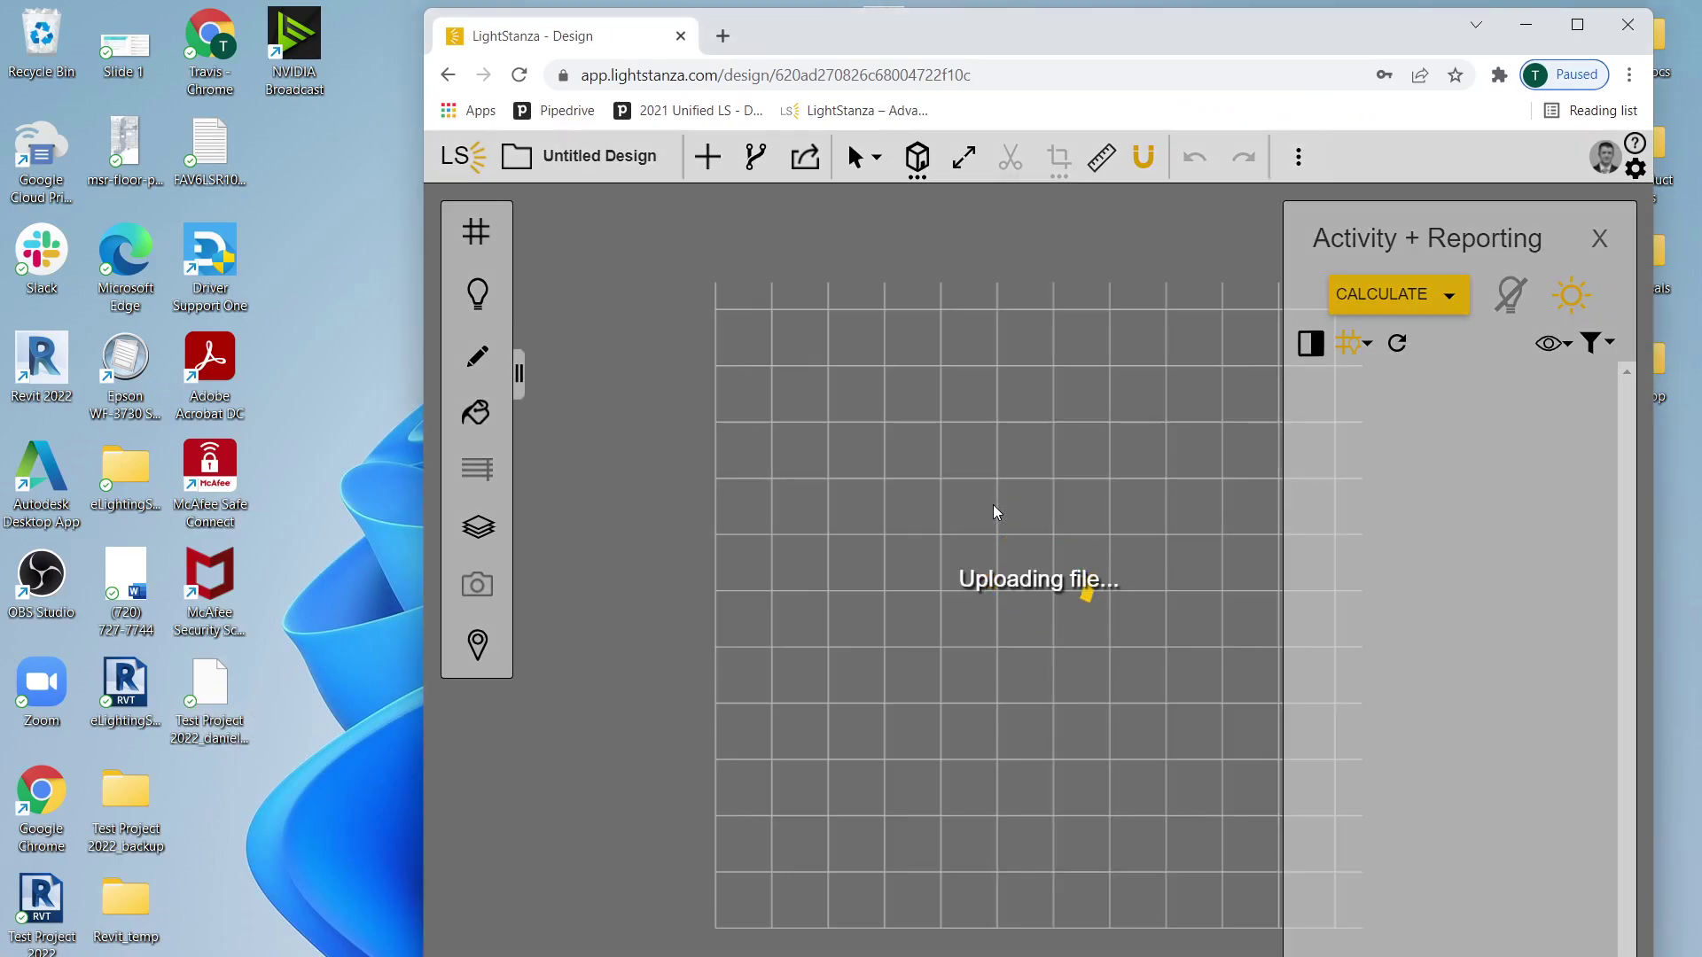
pyautogui.click(1577, 28)
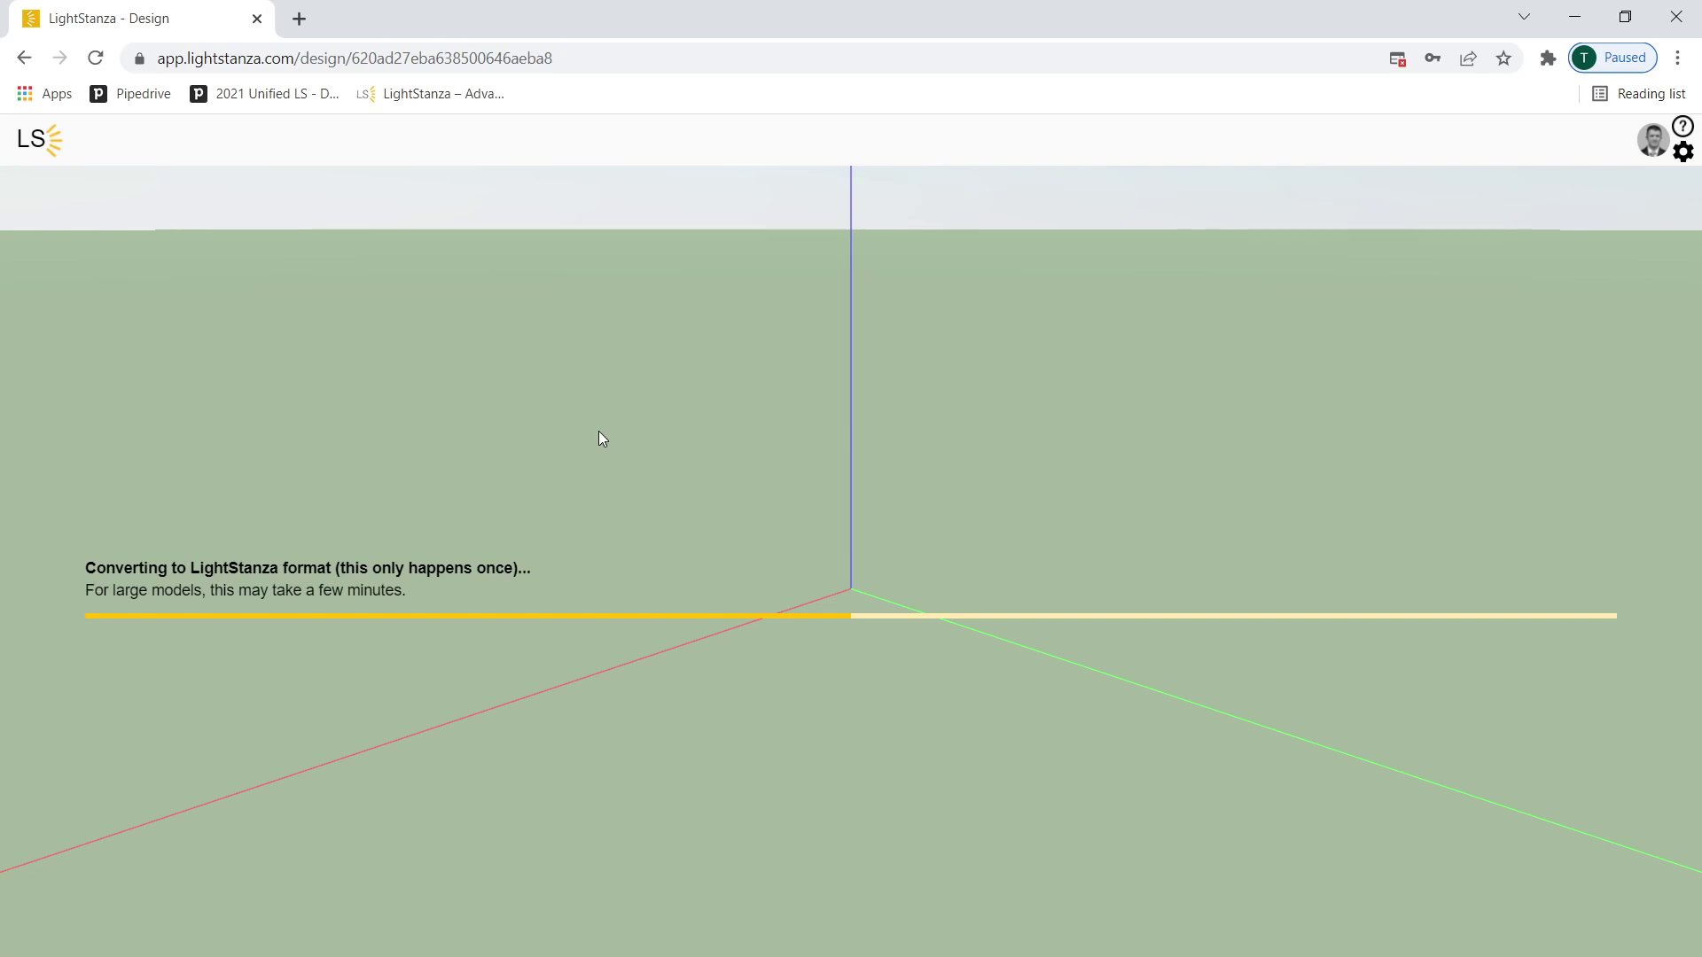
# - In a new tab, open the Revit Exports folder and a 2/7/22 design
pyautogui.click(299, 18)
pyautogui.click(423, 96)
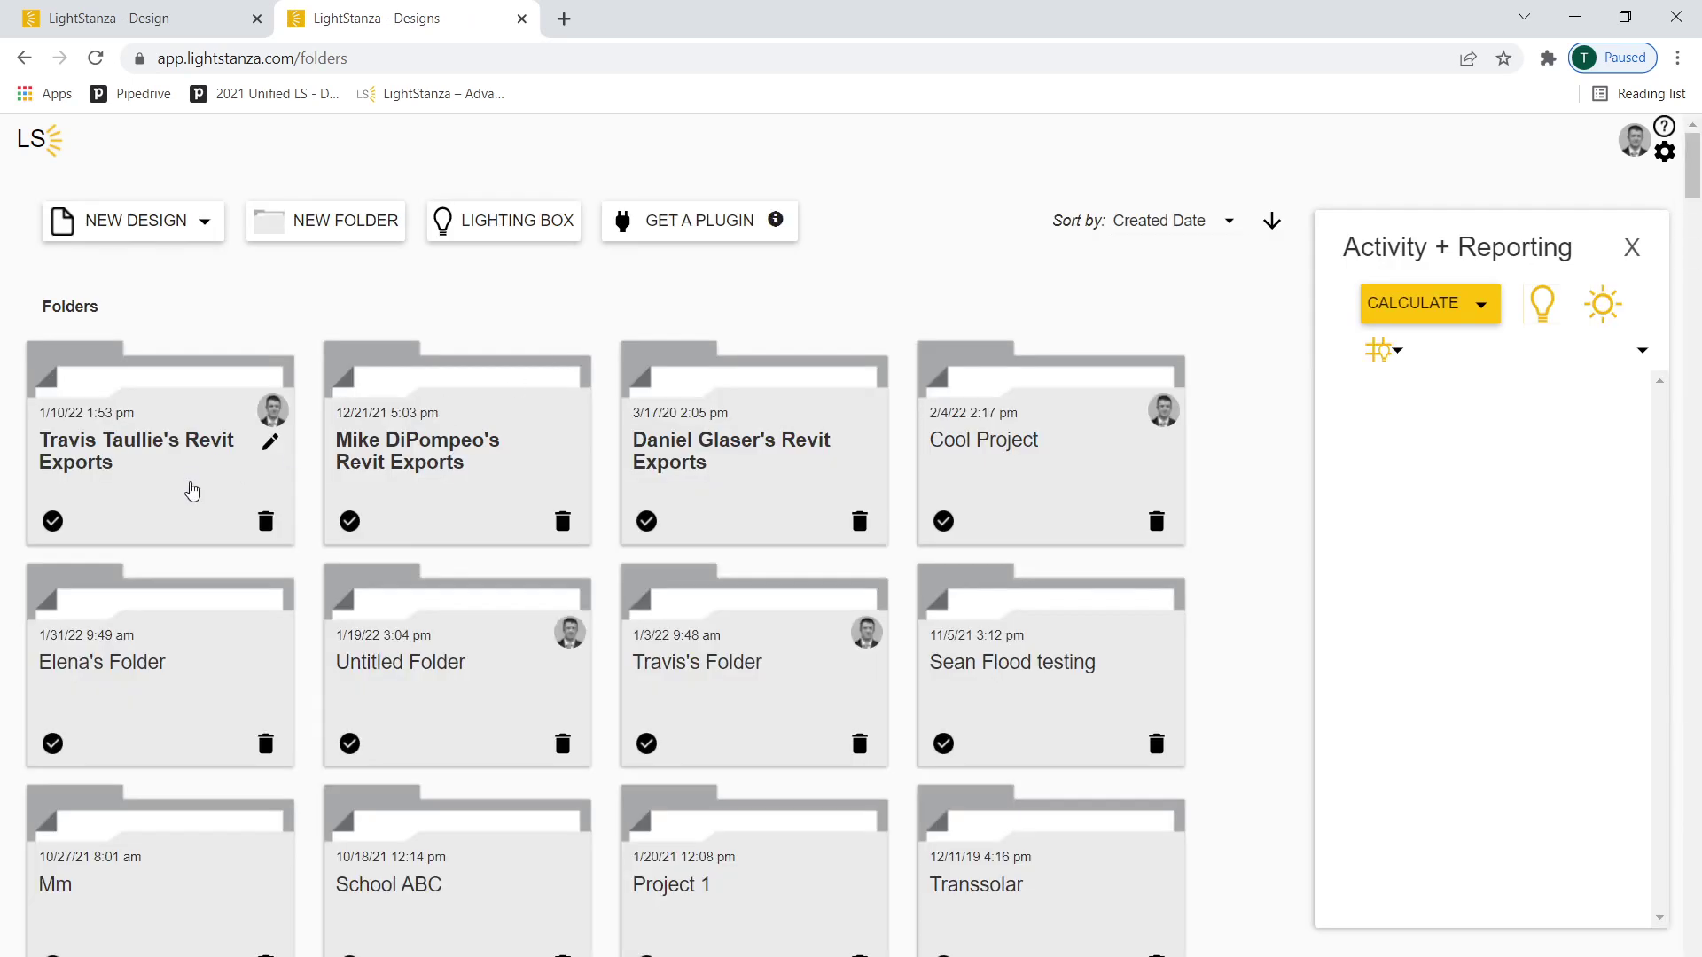
pyautogui.click(190, 490)
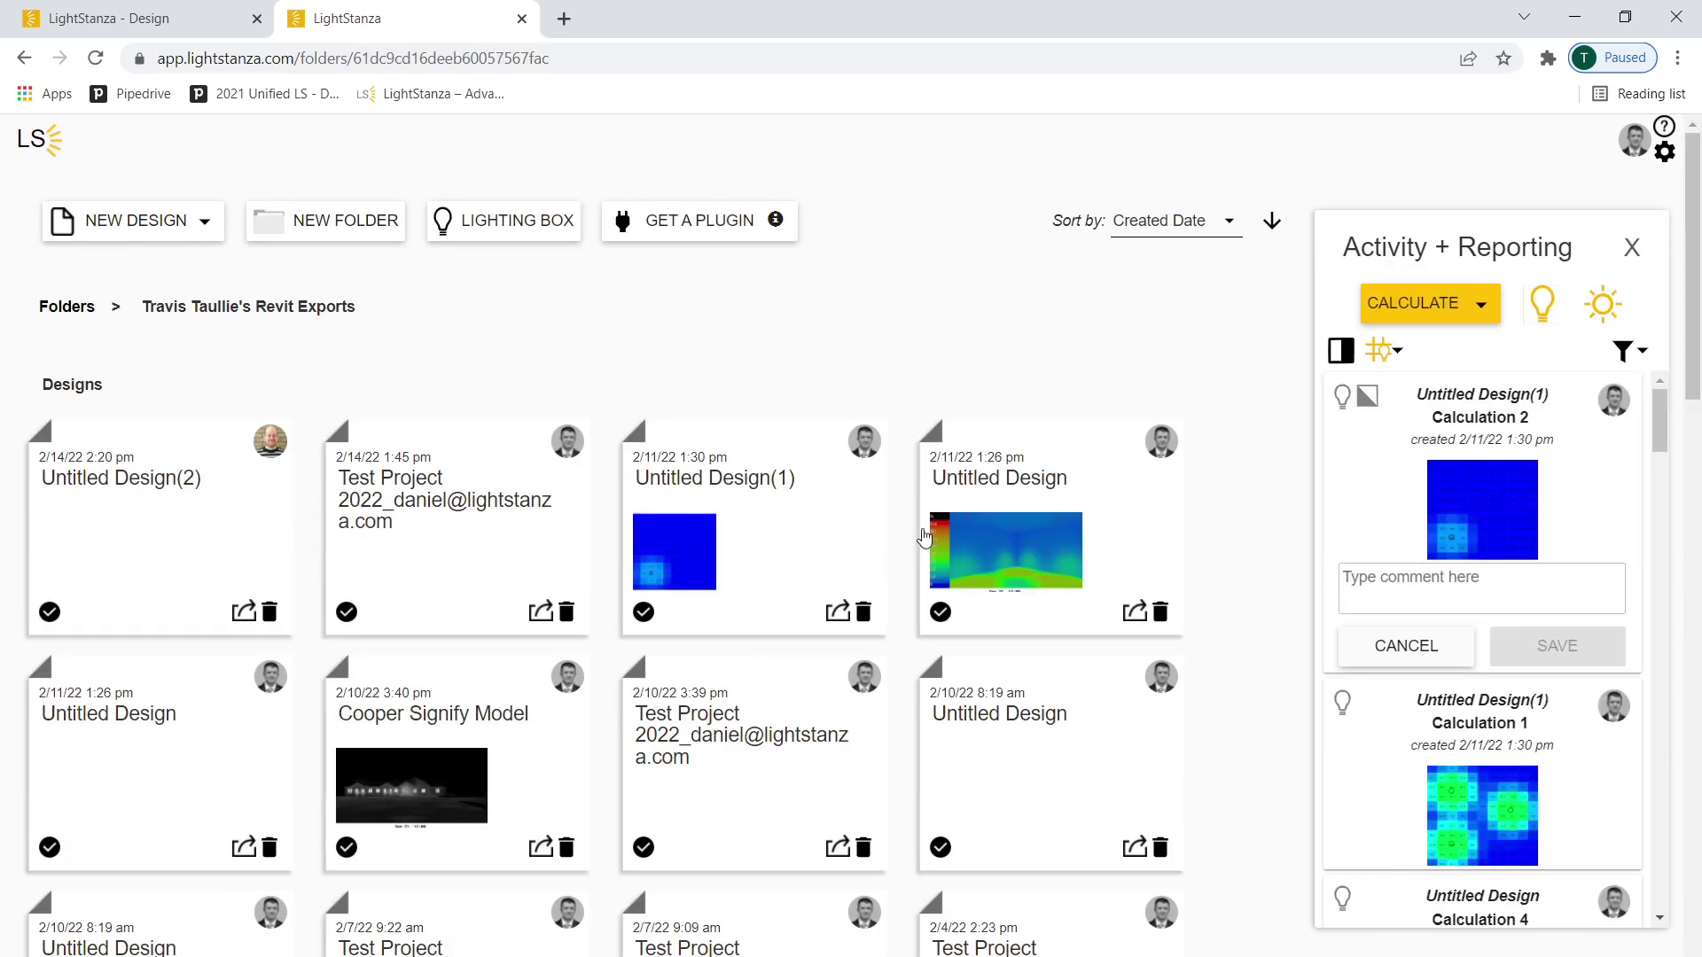
pyautogui.scroll(-2, 988, 625)
pyautogui.scroll(-2, 988, 626)
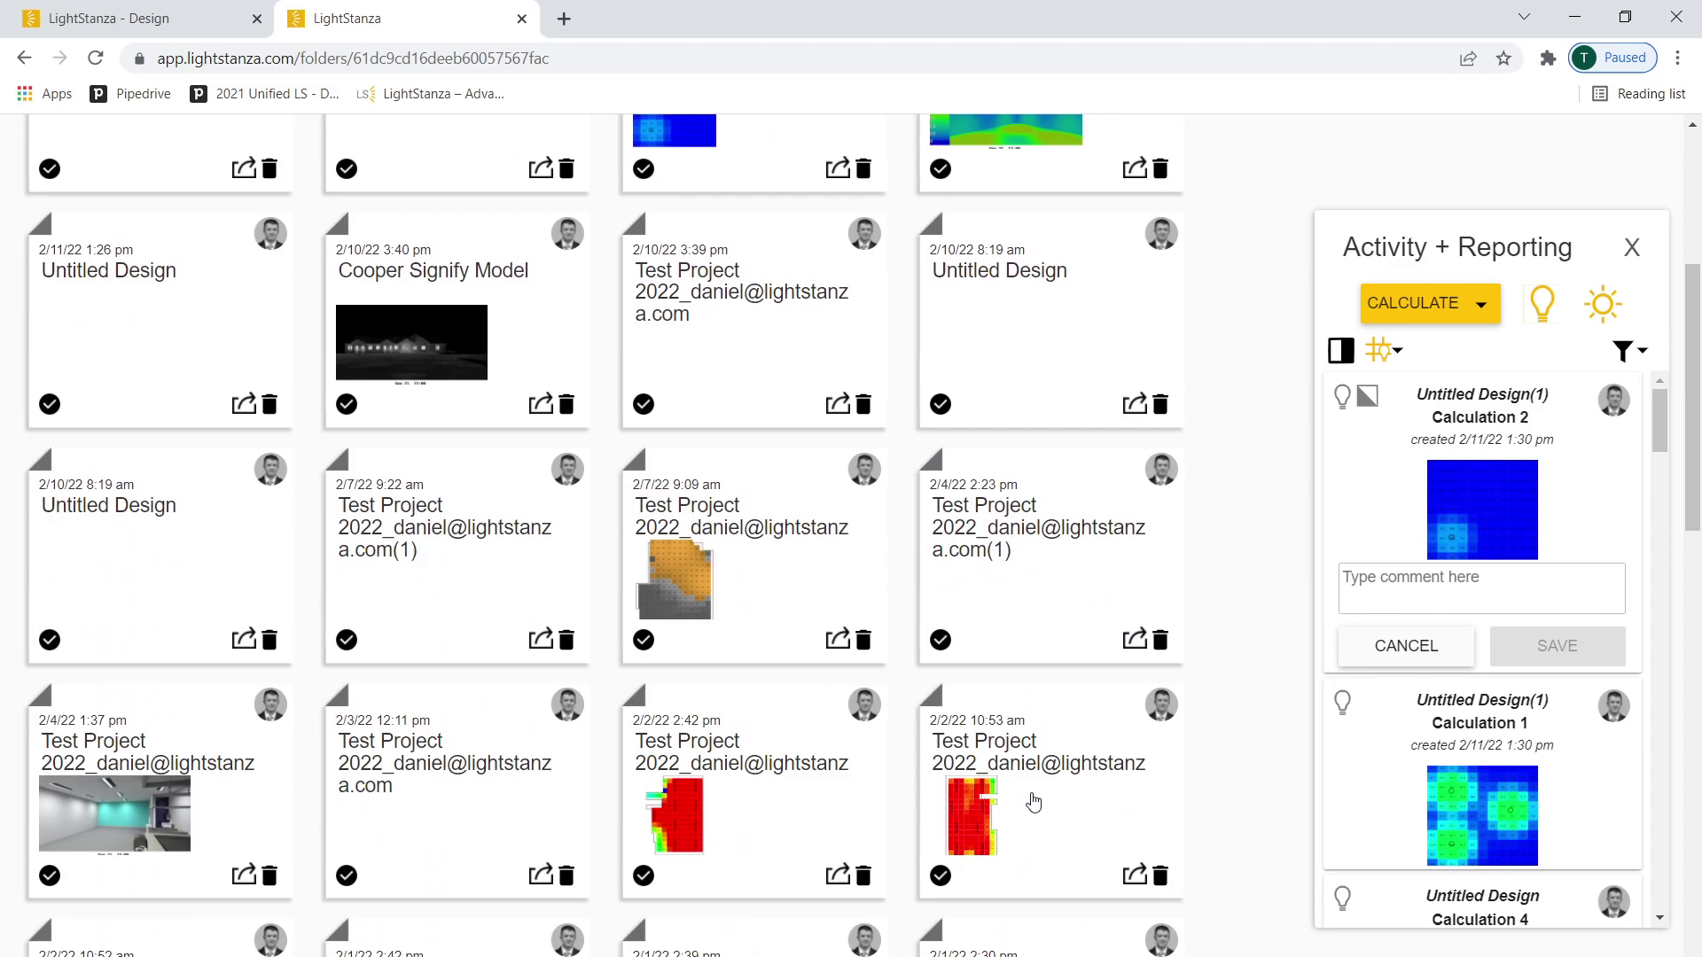
pyautogui.click(840, 589)
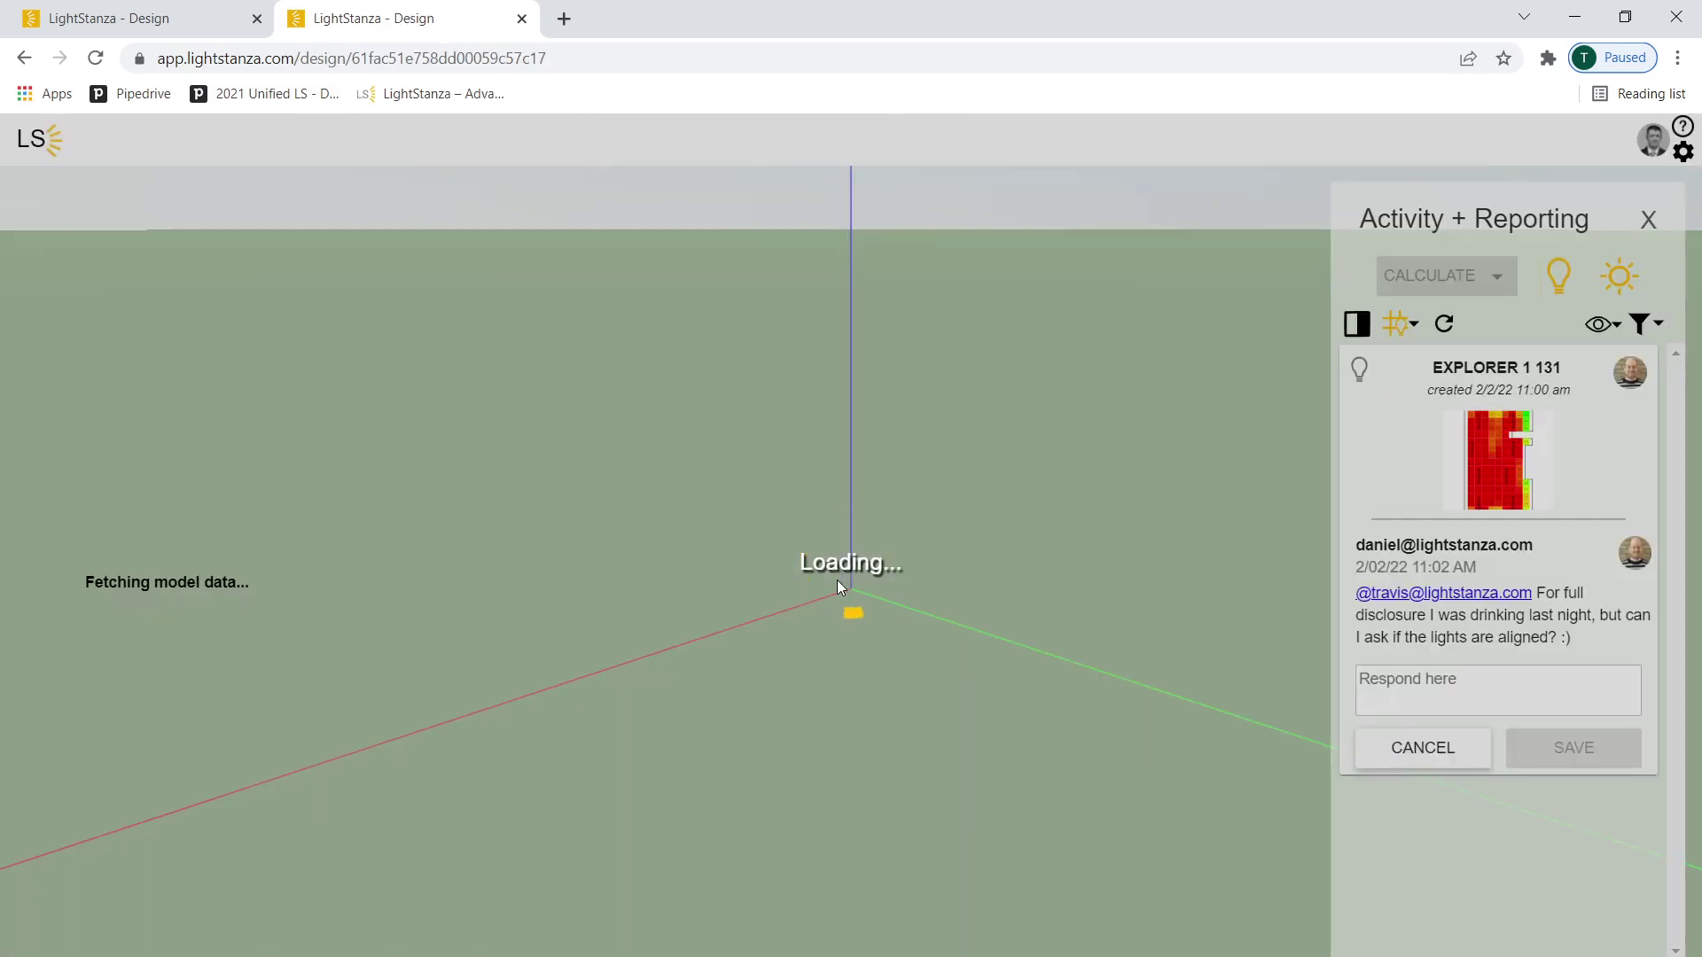
# - Return to the first tab to view the loaded floor plan and Lighting Families list
pyautogui.click(155, 29)
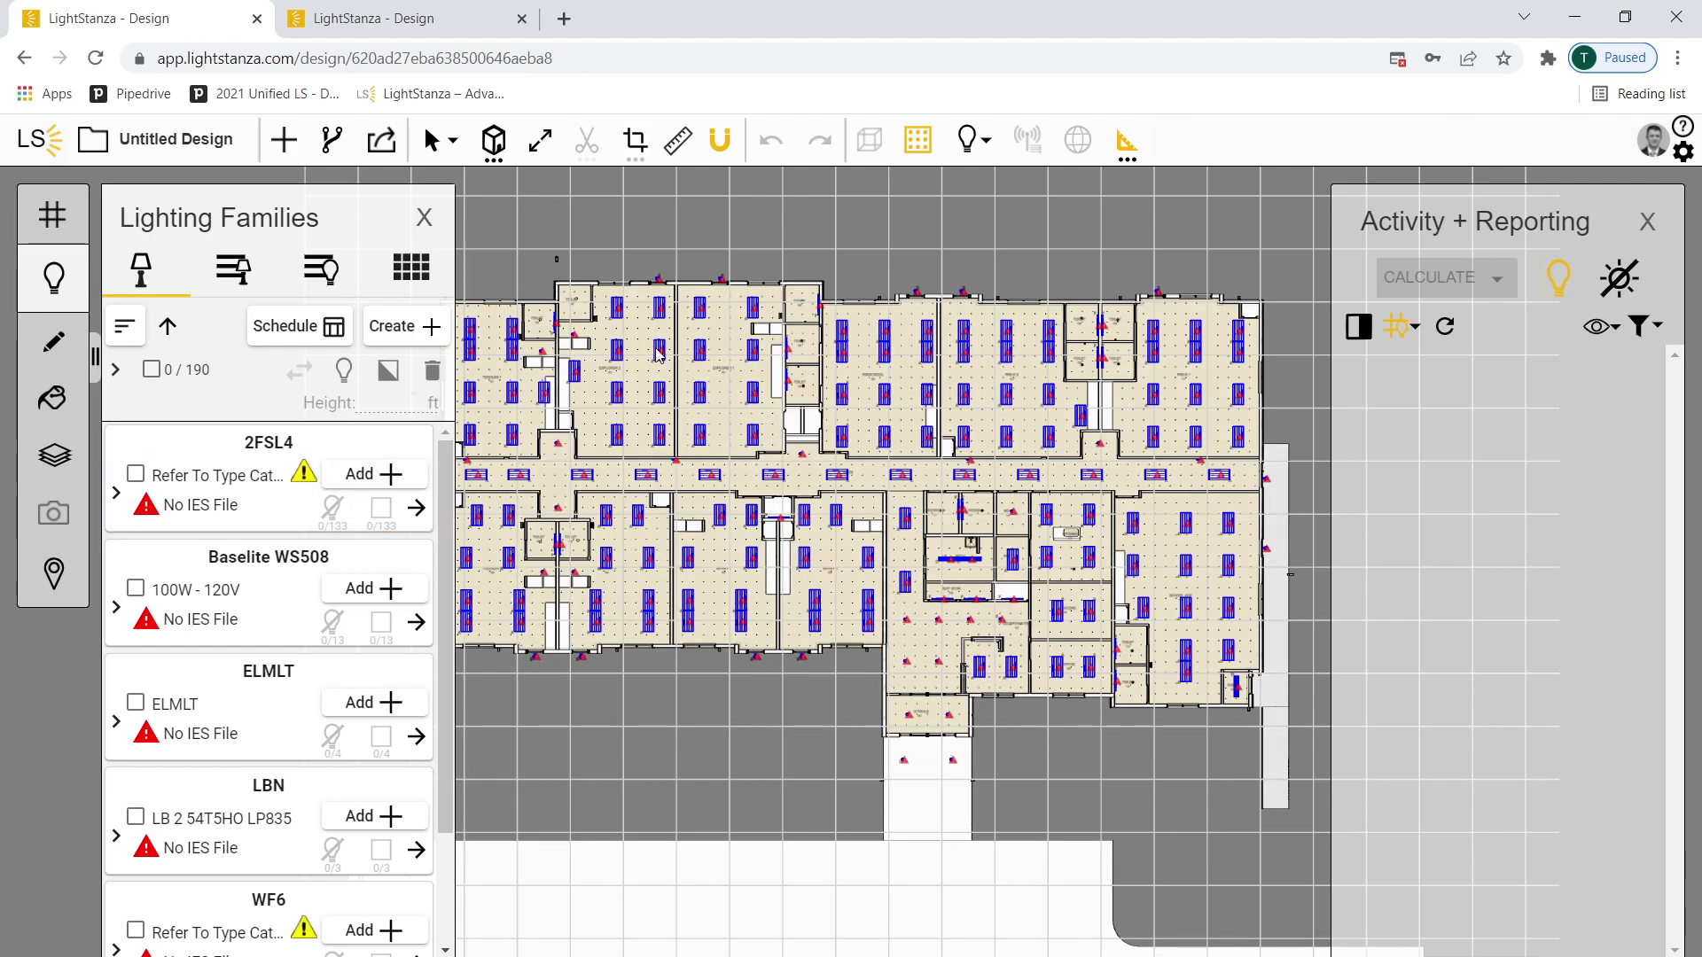
pyautogui.scroll(2, 656, 354)
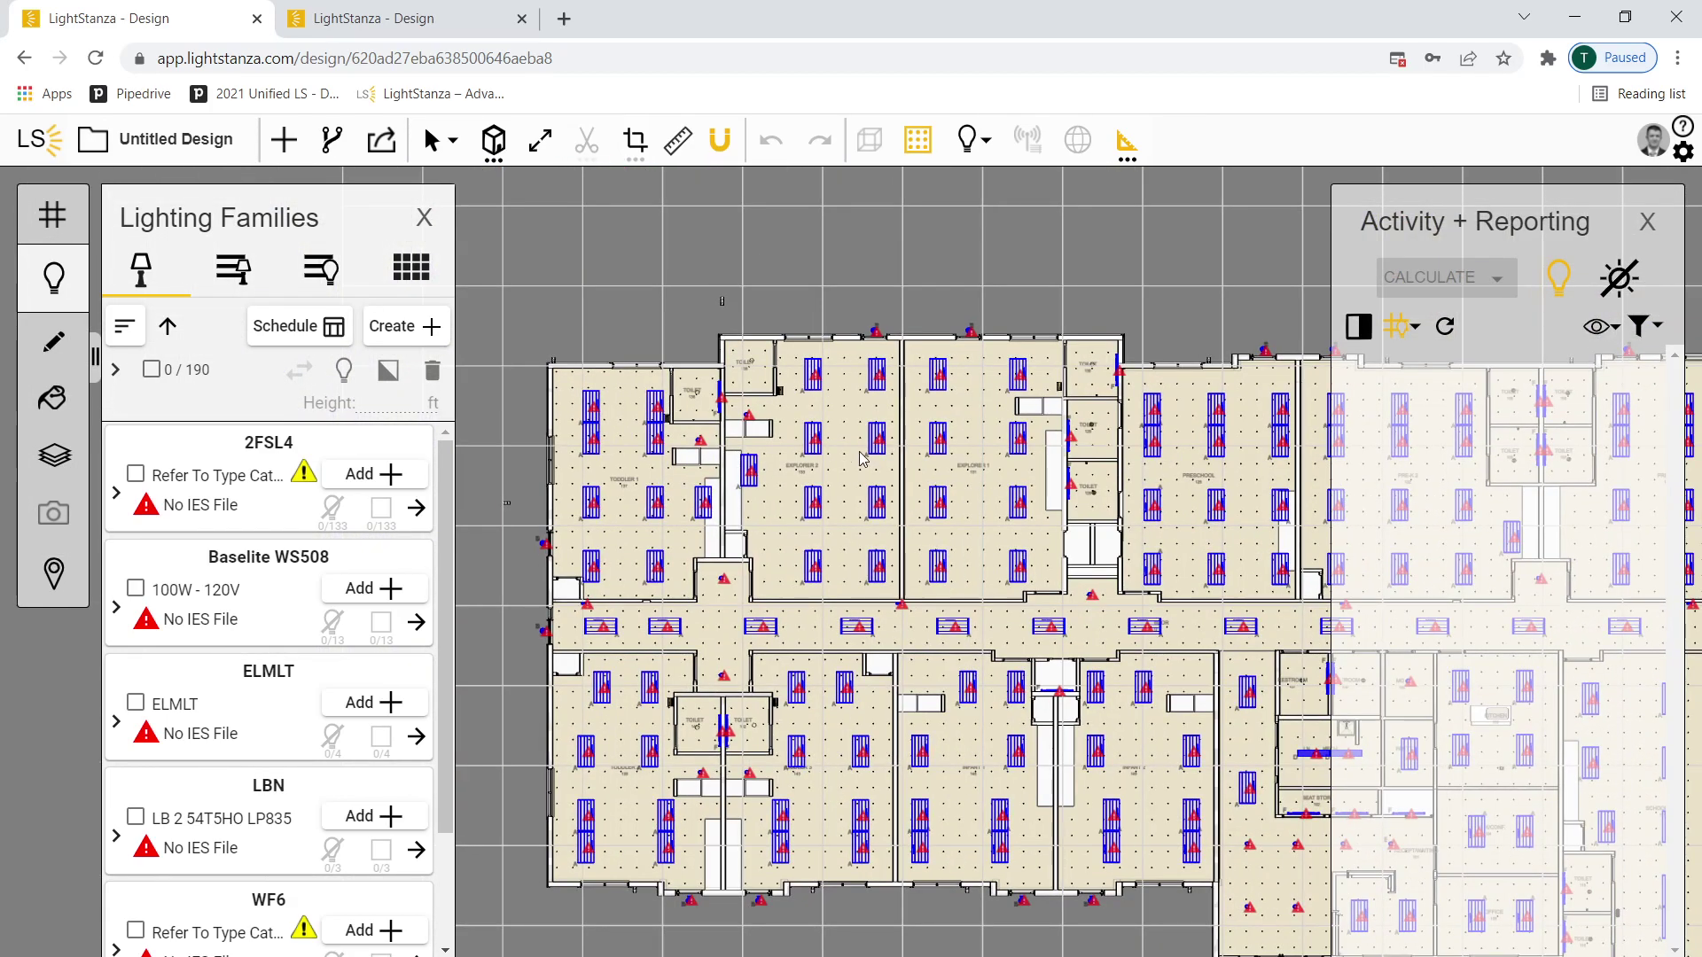
pyautogui.scroll(5, 736, 401)
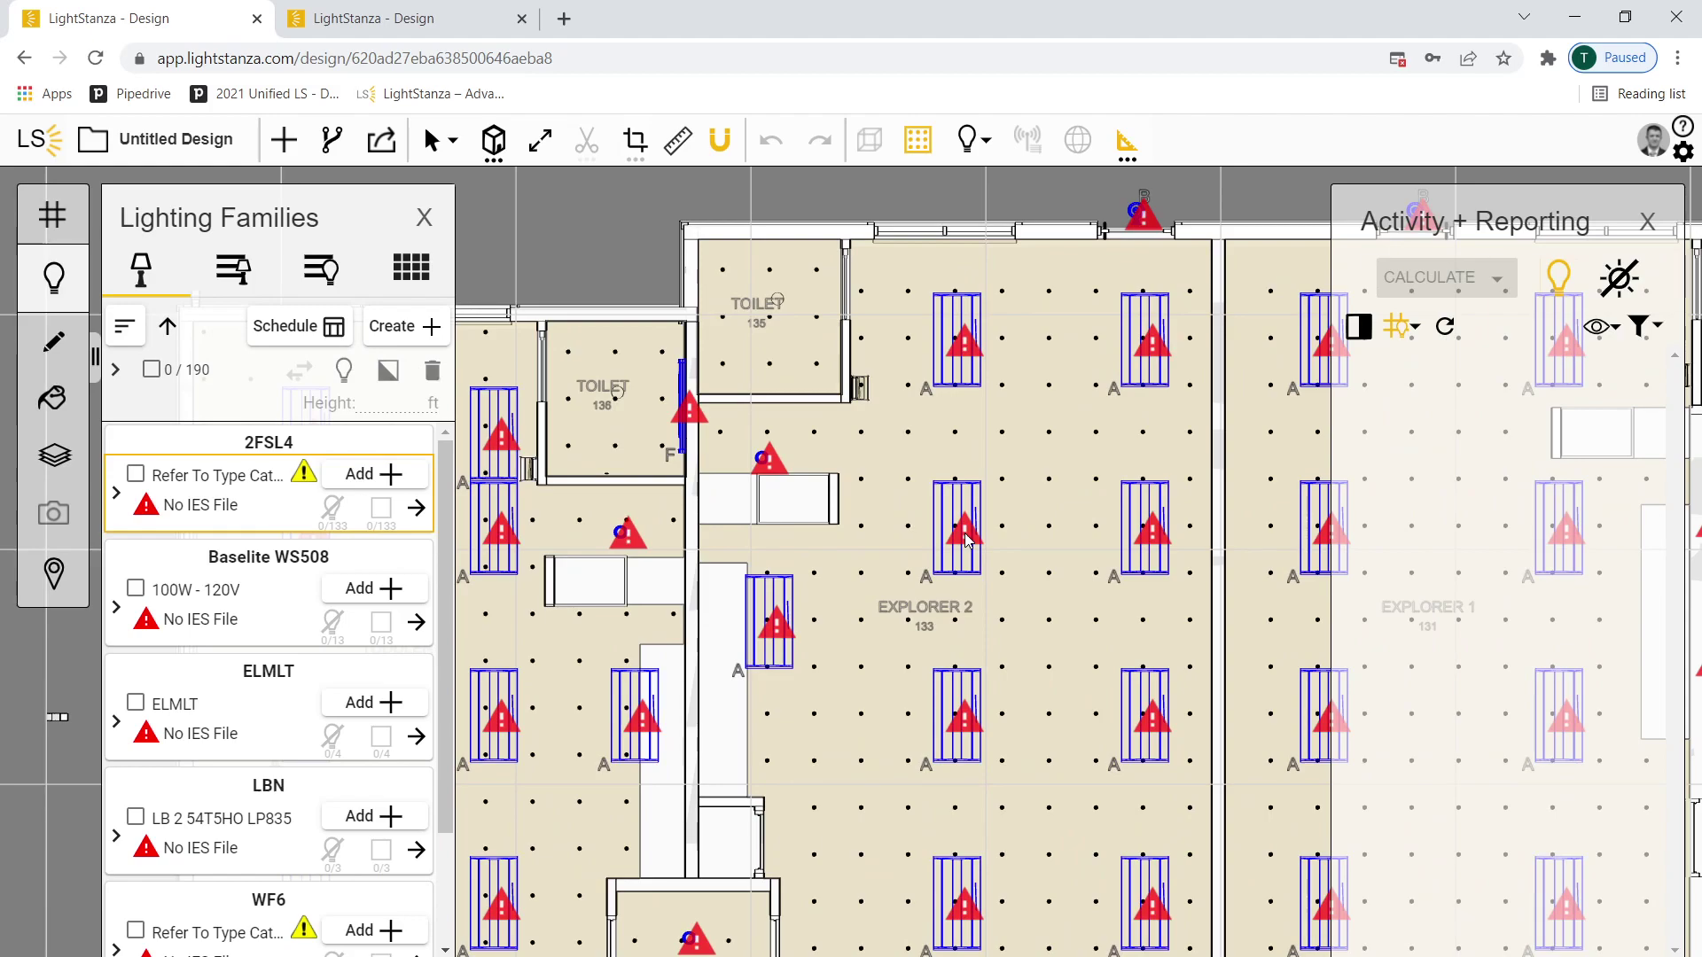
# - Upload FAV6LSR1000LF35K as the IES photometric file for the 2FSL4 fixture family
pyautogui.click(966, 537)
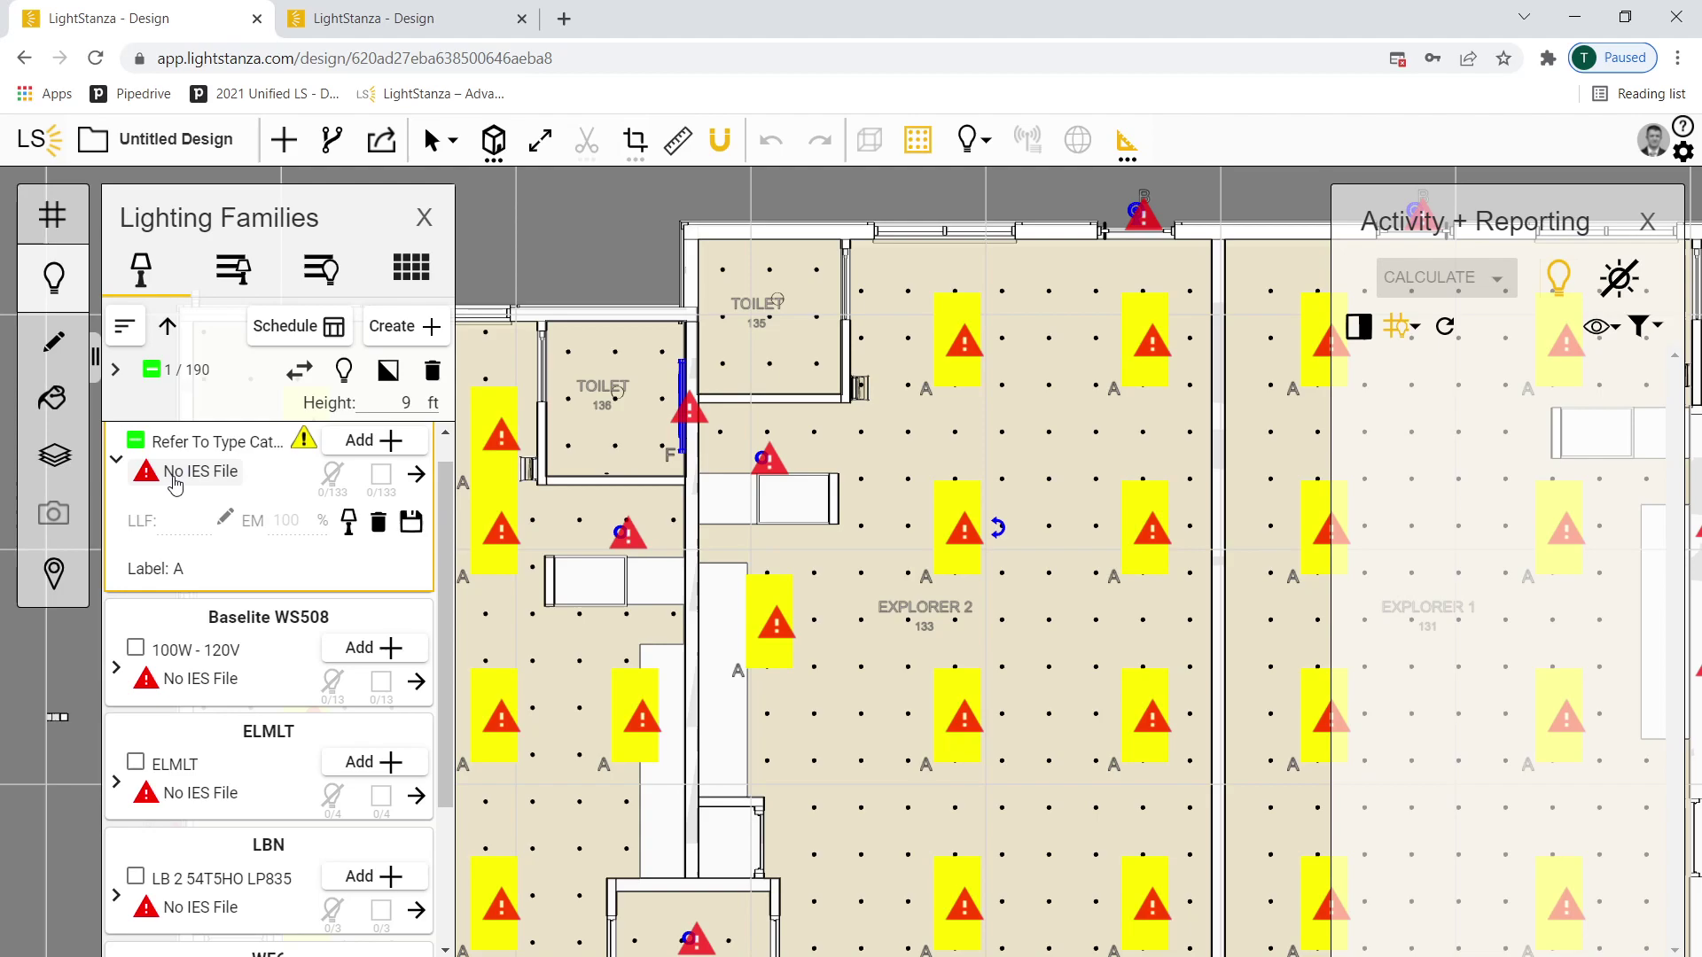
pyautogui.click(183, 480)
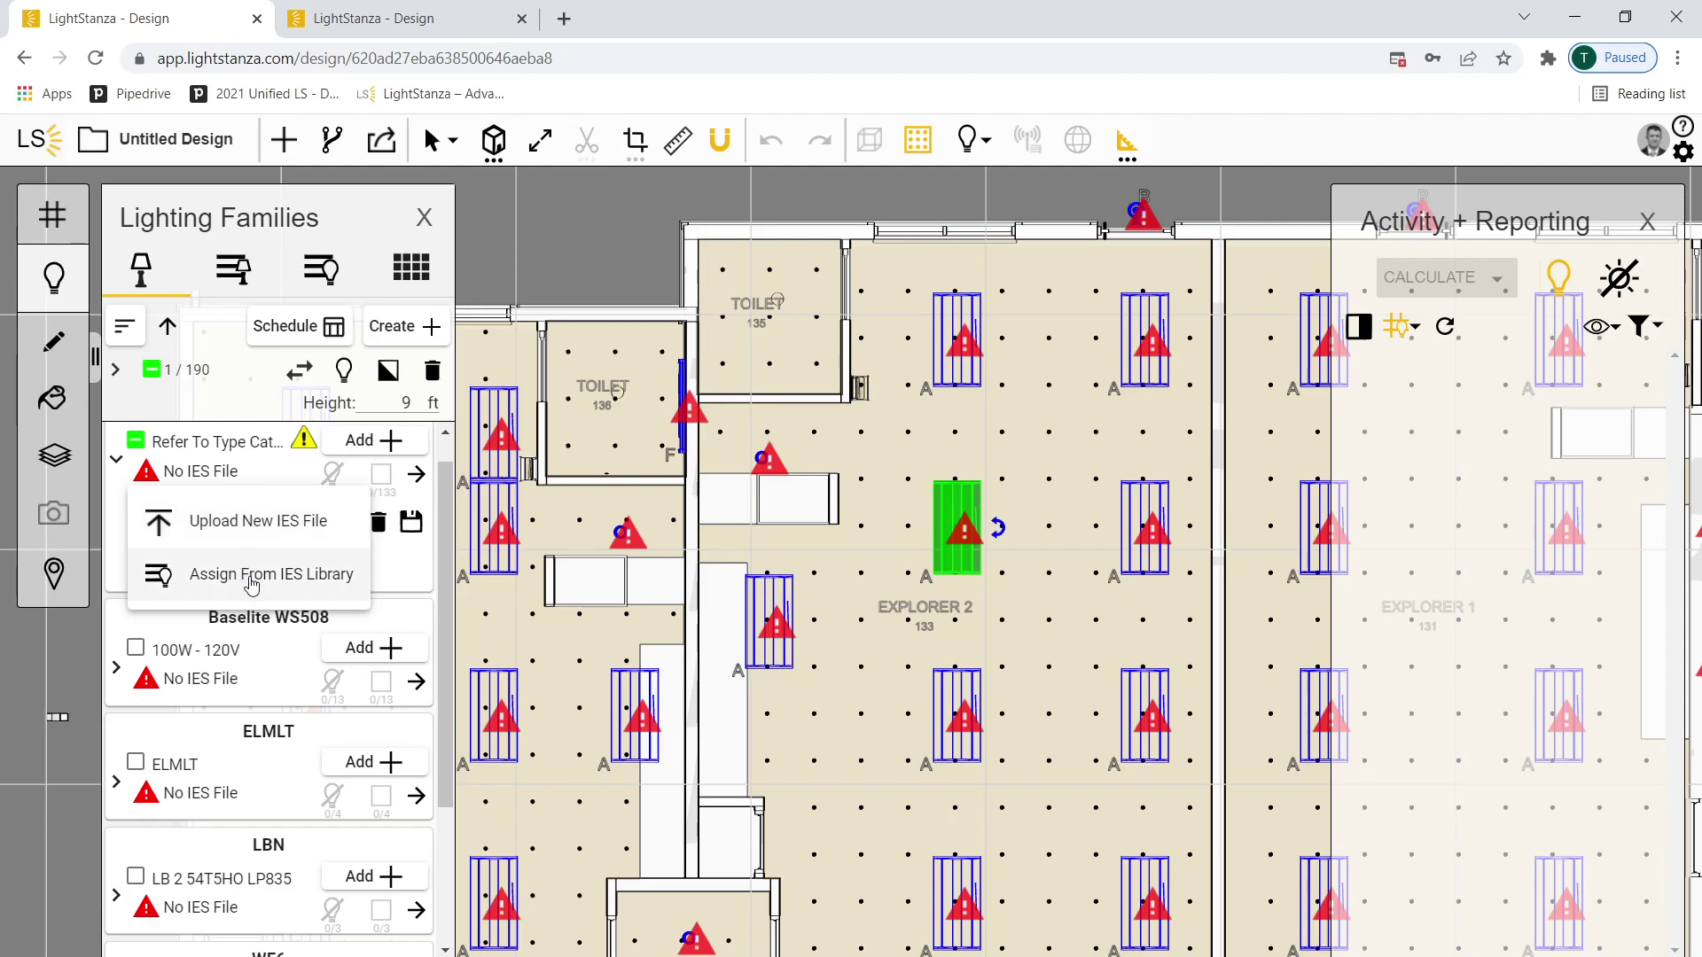
pyautogui.click(260, 521)
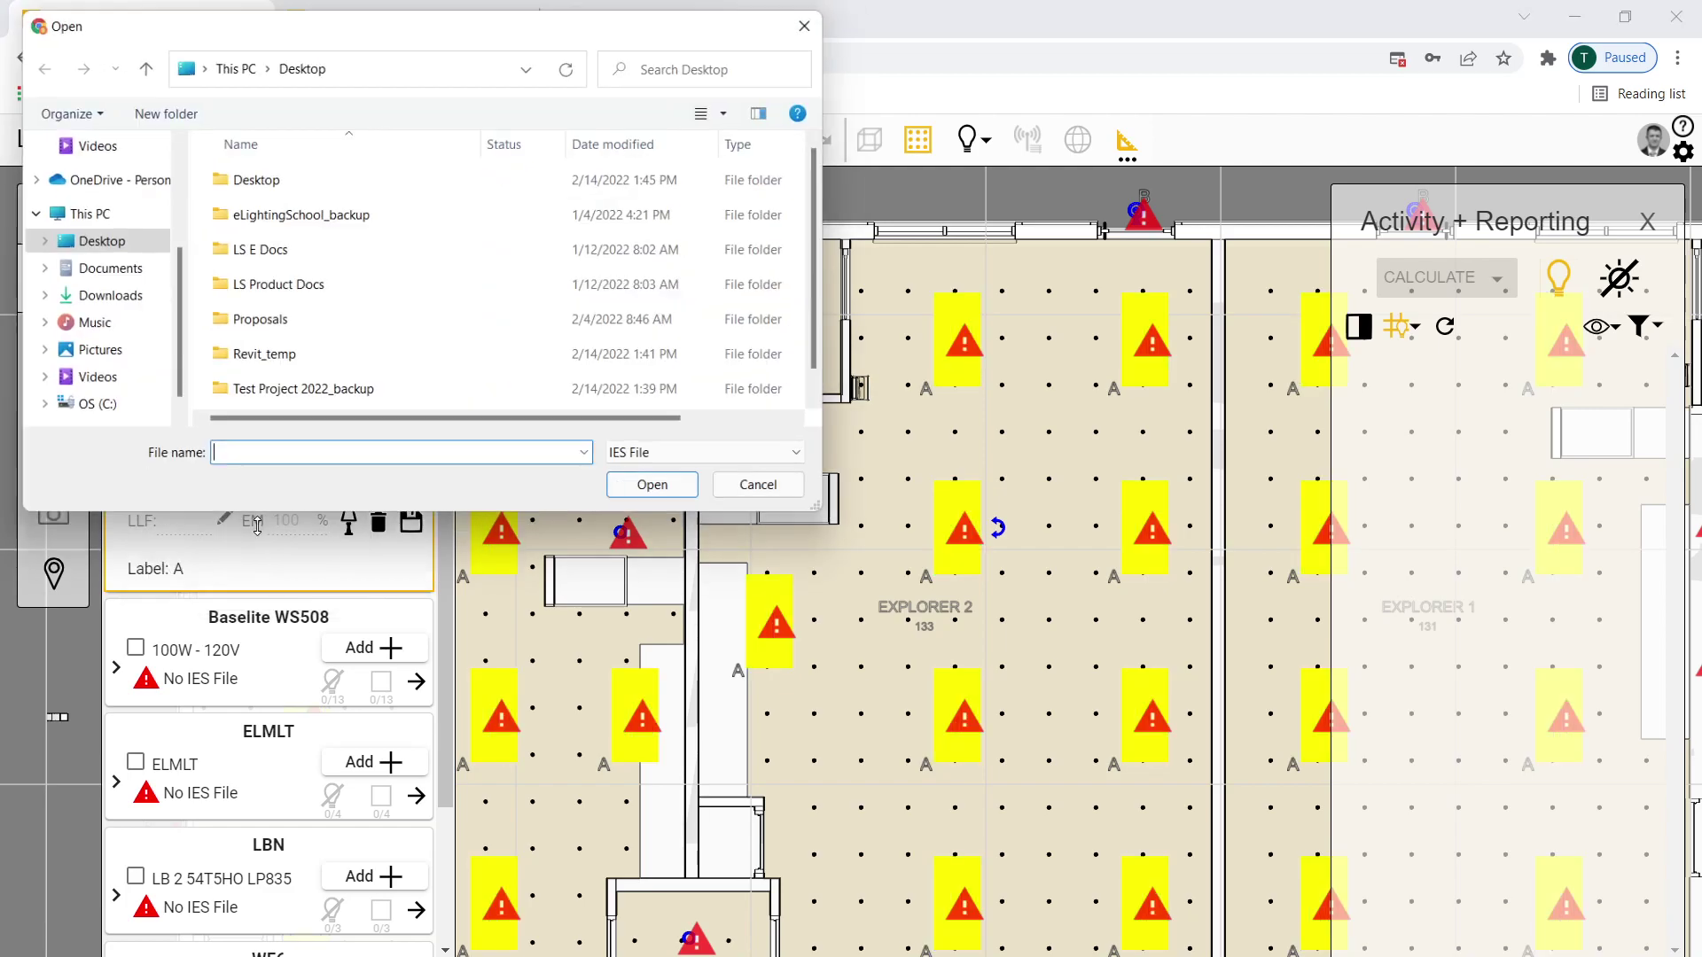
pyautogui.scroll(-1, 333, 386)
pyautogui.click(333, 402)
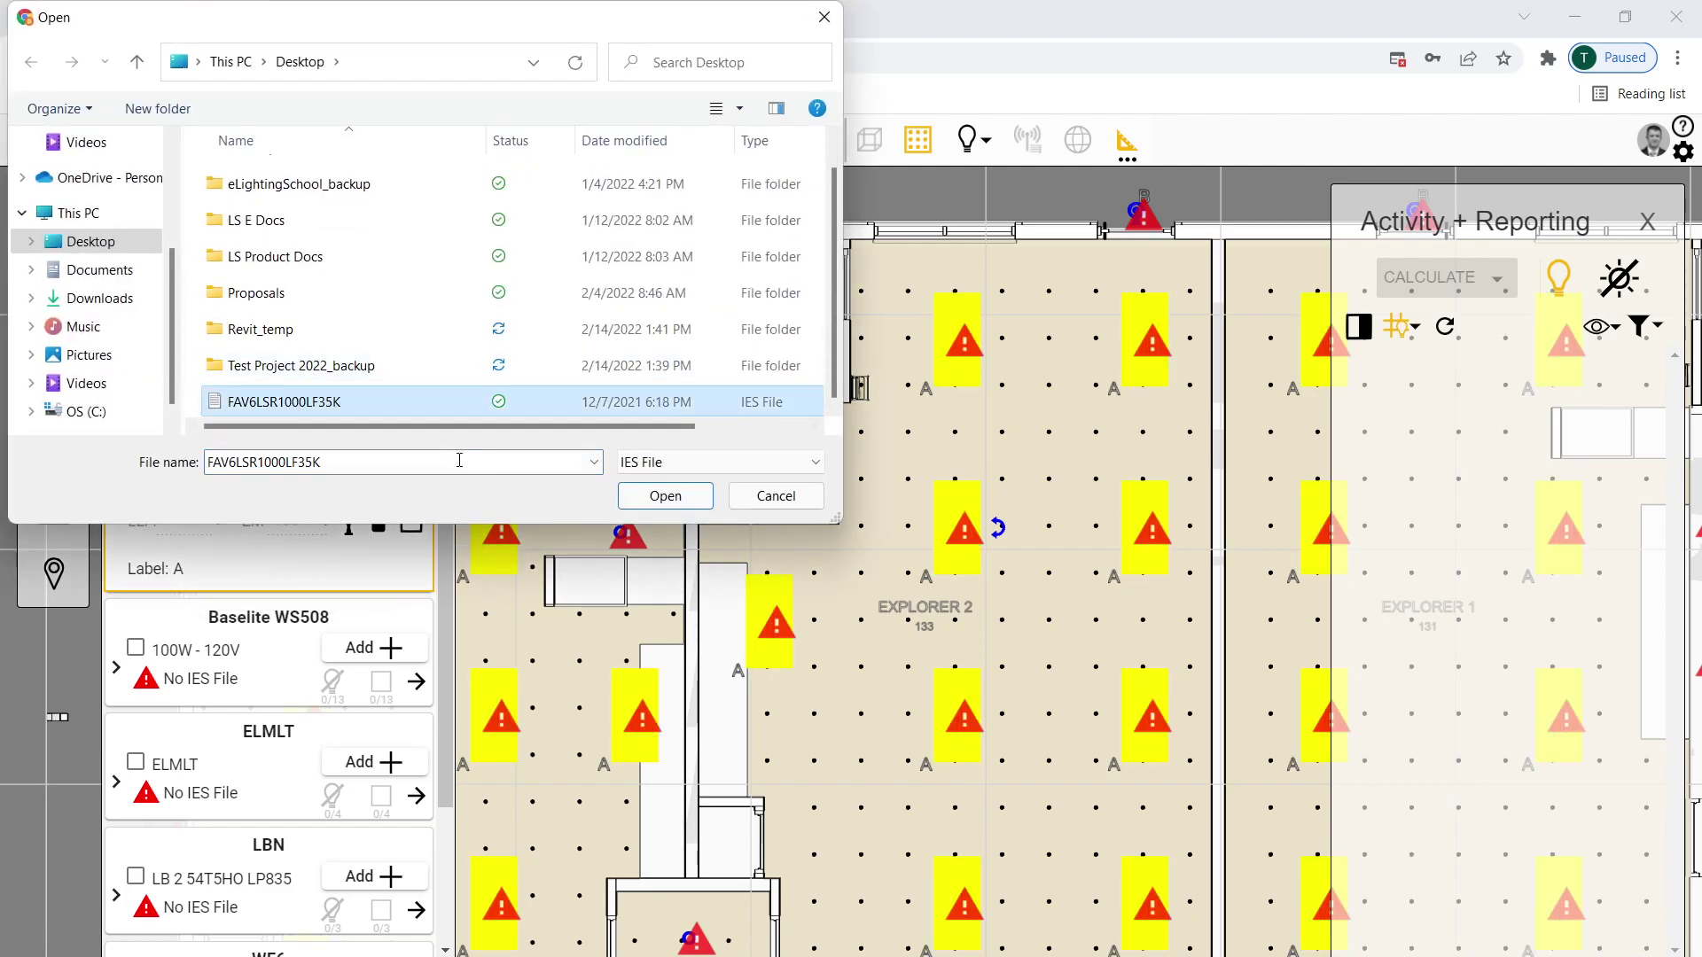
pyautogui.click(662, 496)
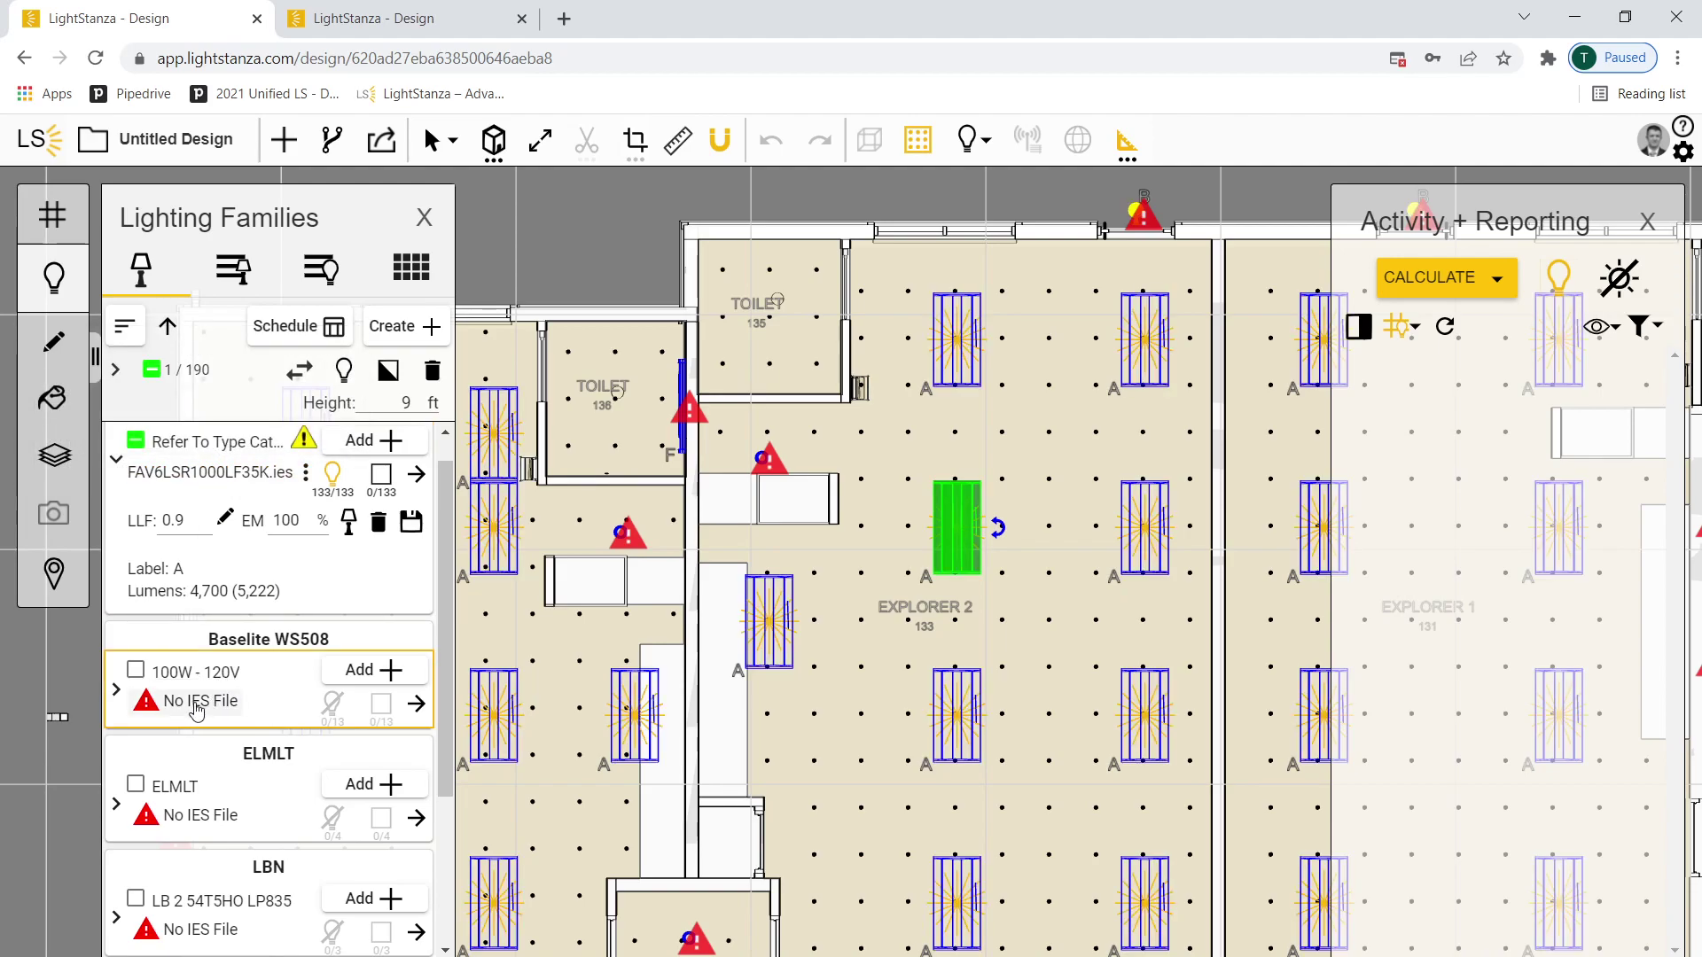
# - Upload FAV6LSR1000LF35K for Baselite WS508, then select the EXPLORER 2 133 space
pyautogui.click(196, 709)
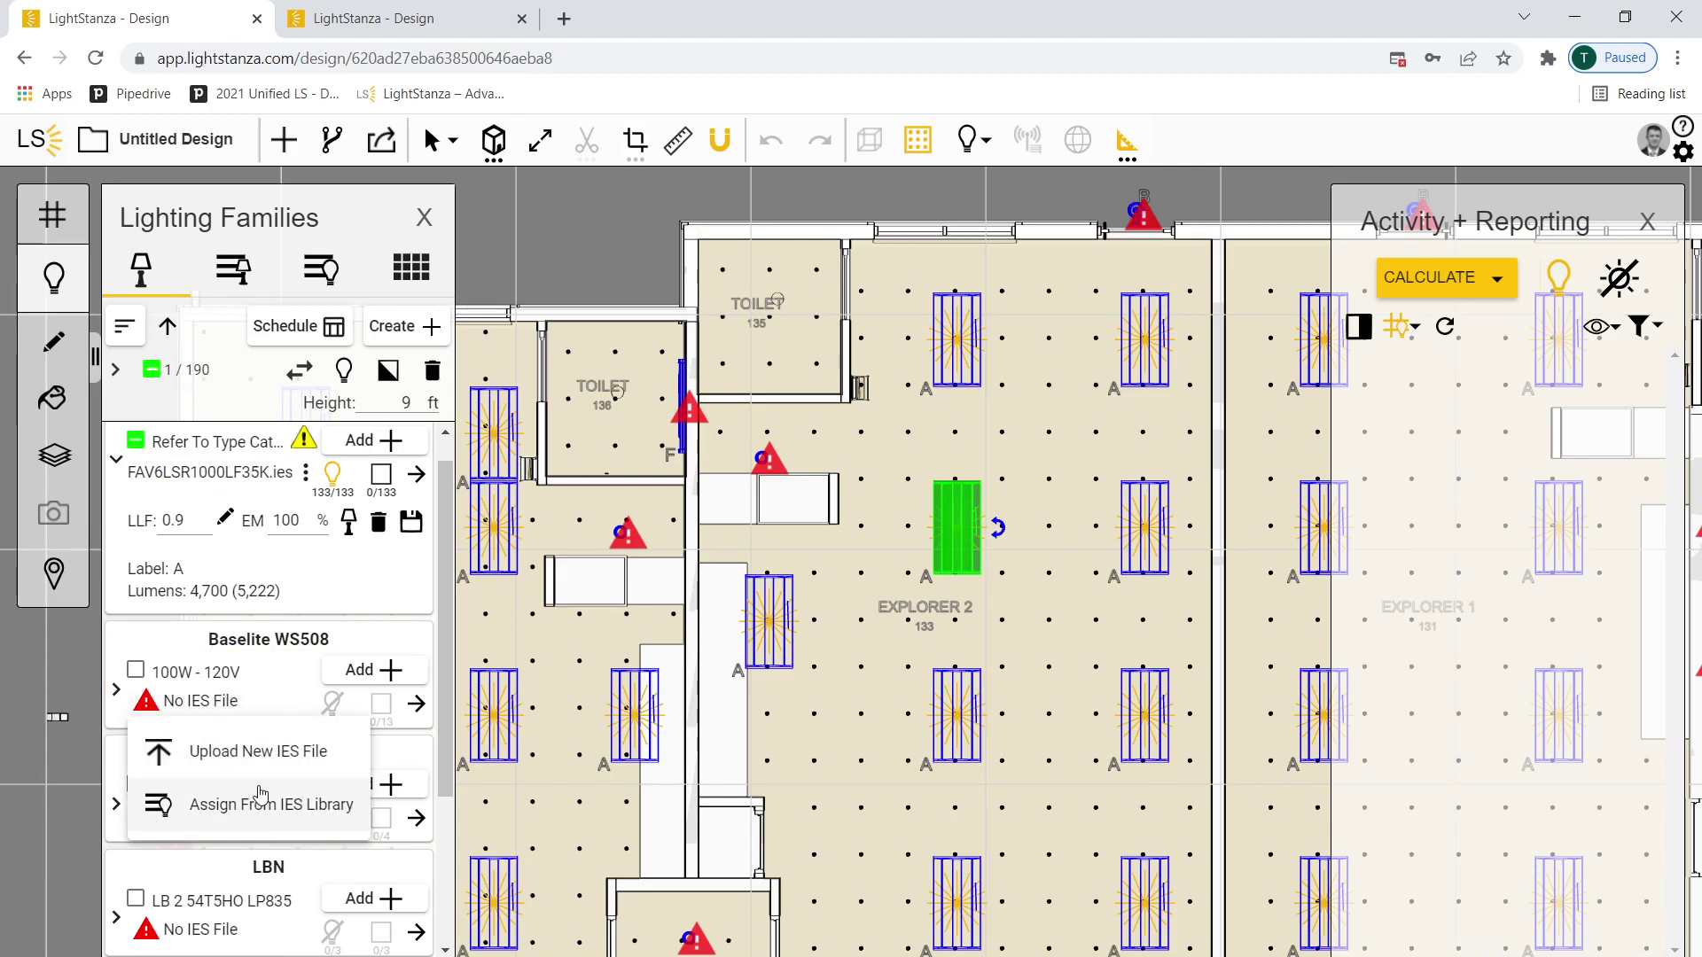
pyautogui.click(262, 754)
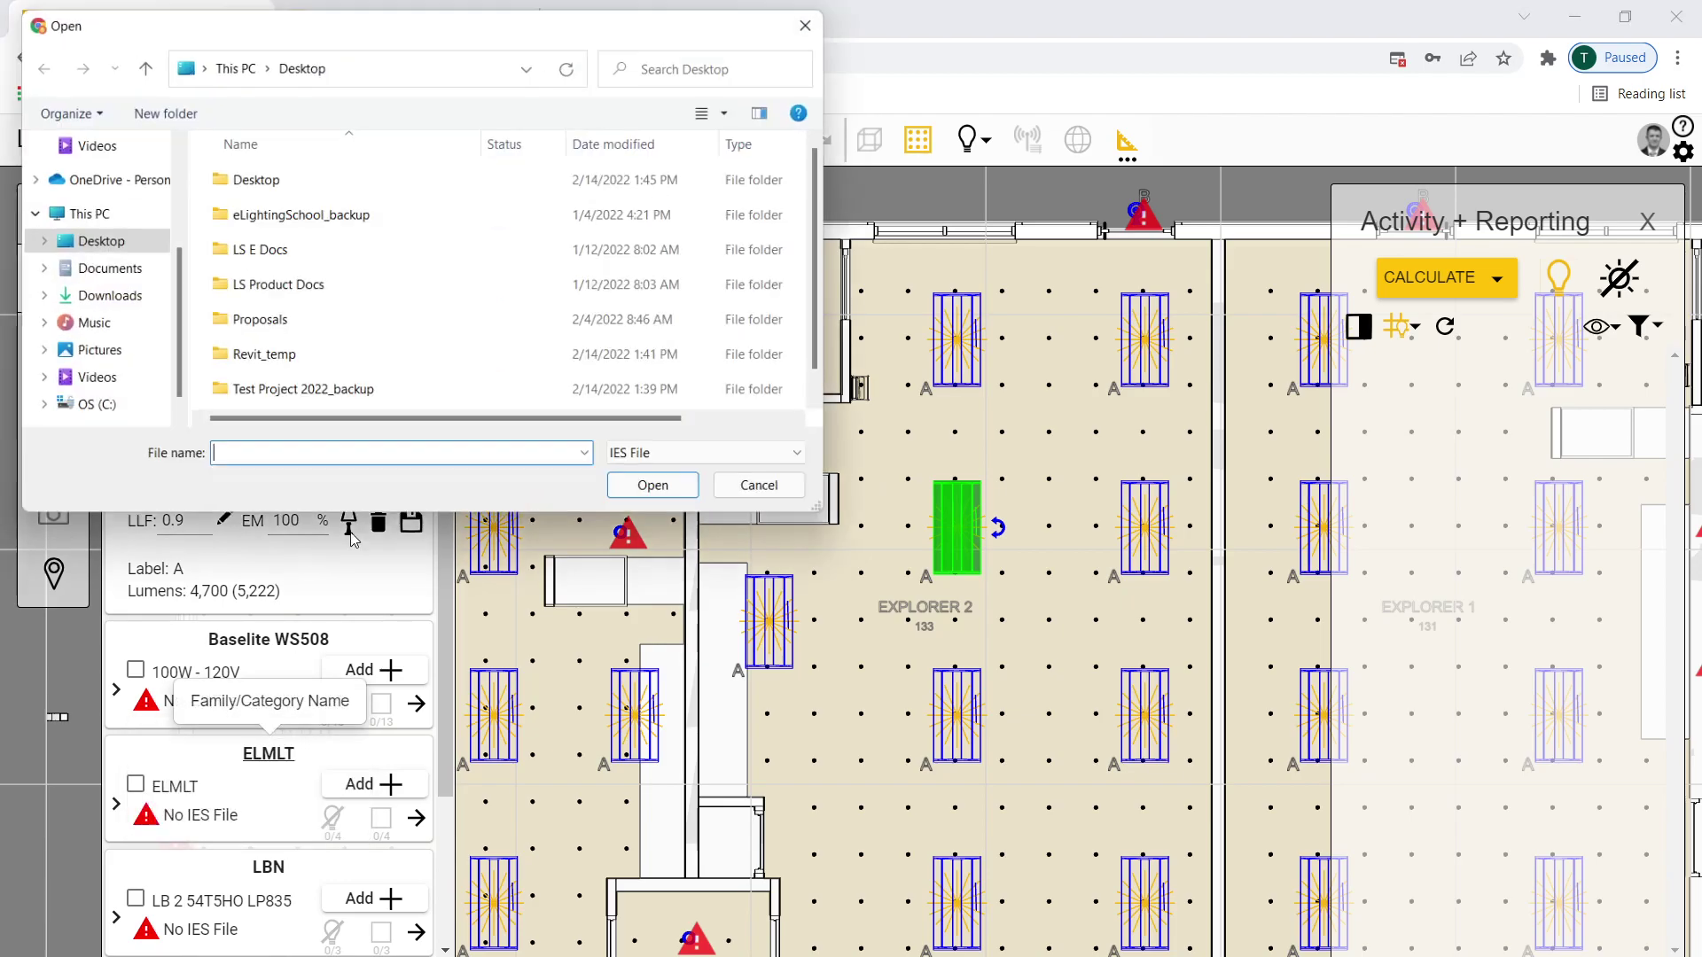
pyautogui.scroll(-1, 349, 390)
pyautogui.click(349, 400)
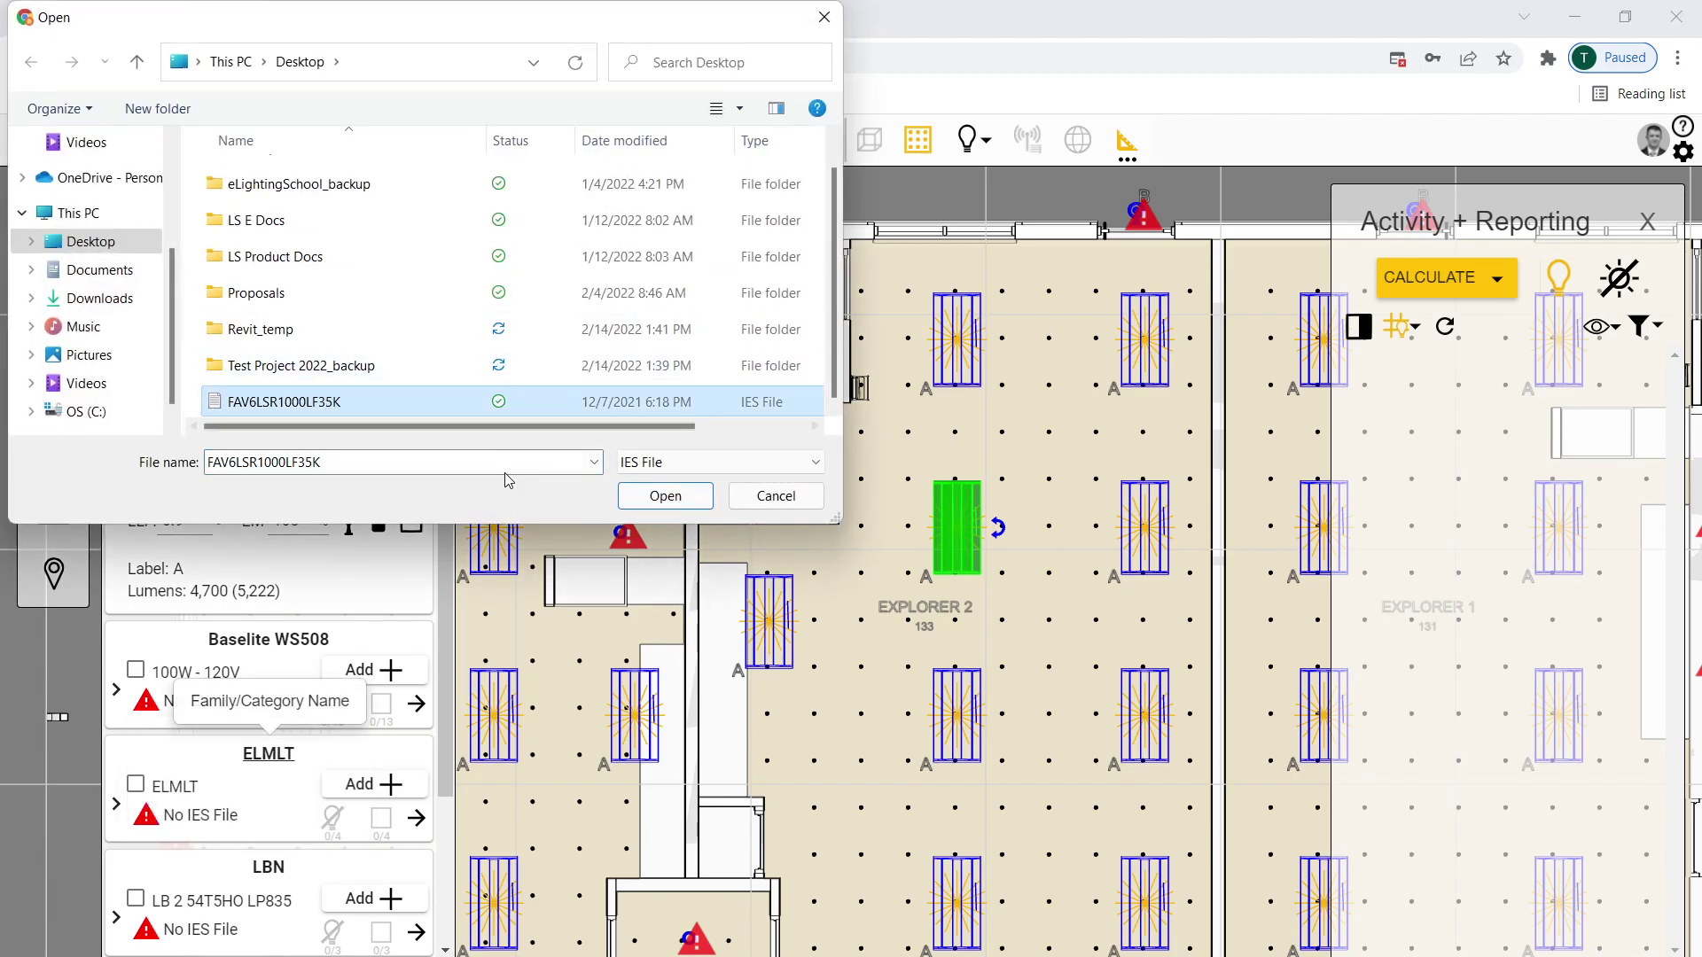
pyautogui.click(639, 493)
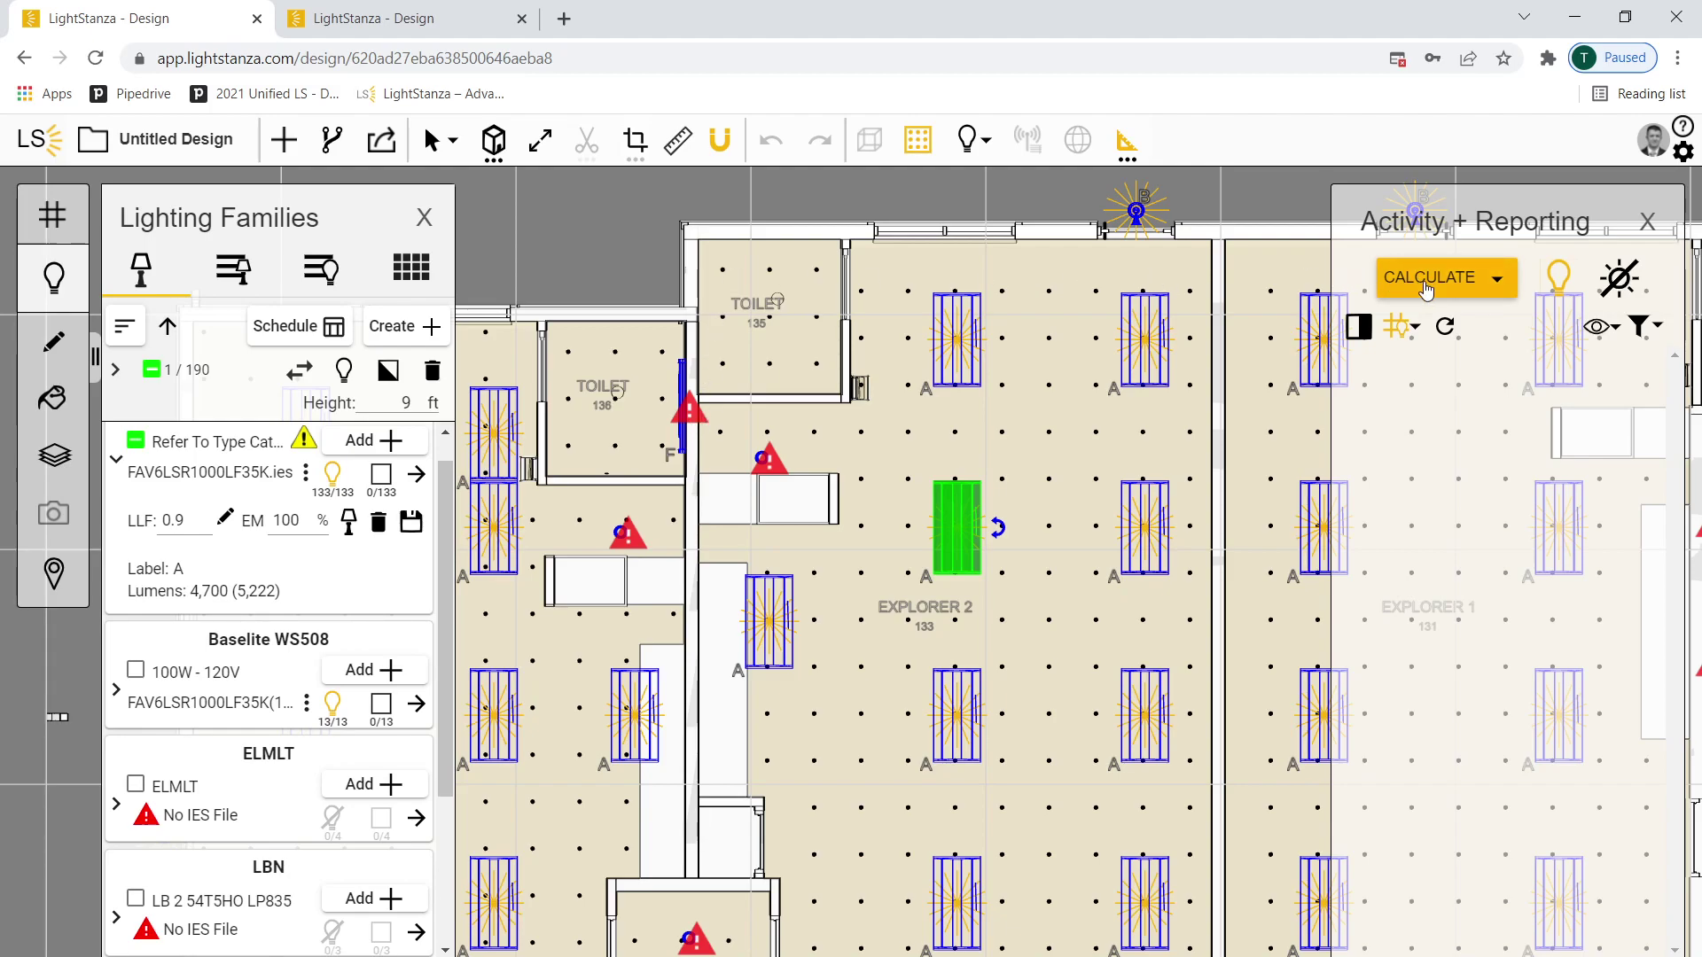
pyautogui.click(1427, 291)
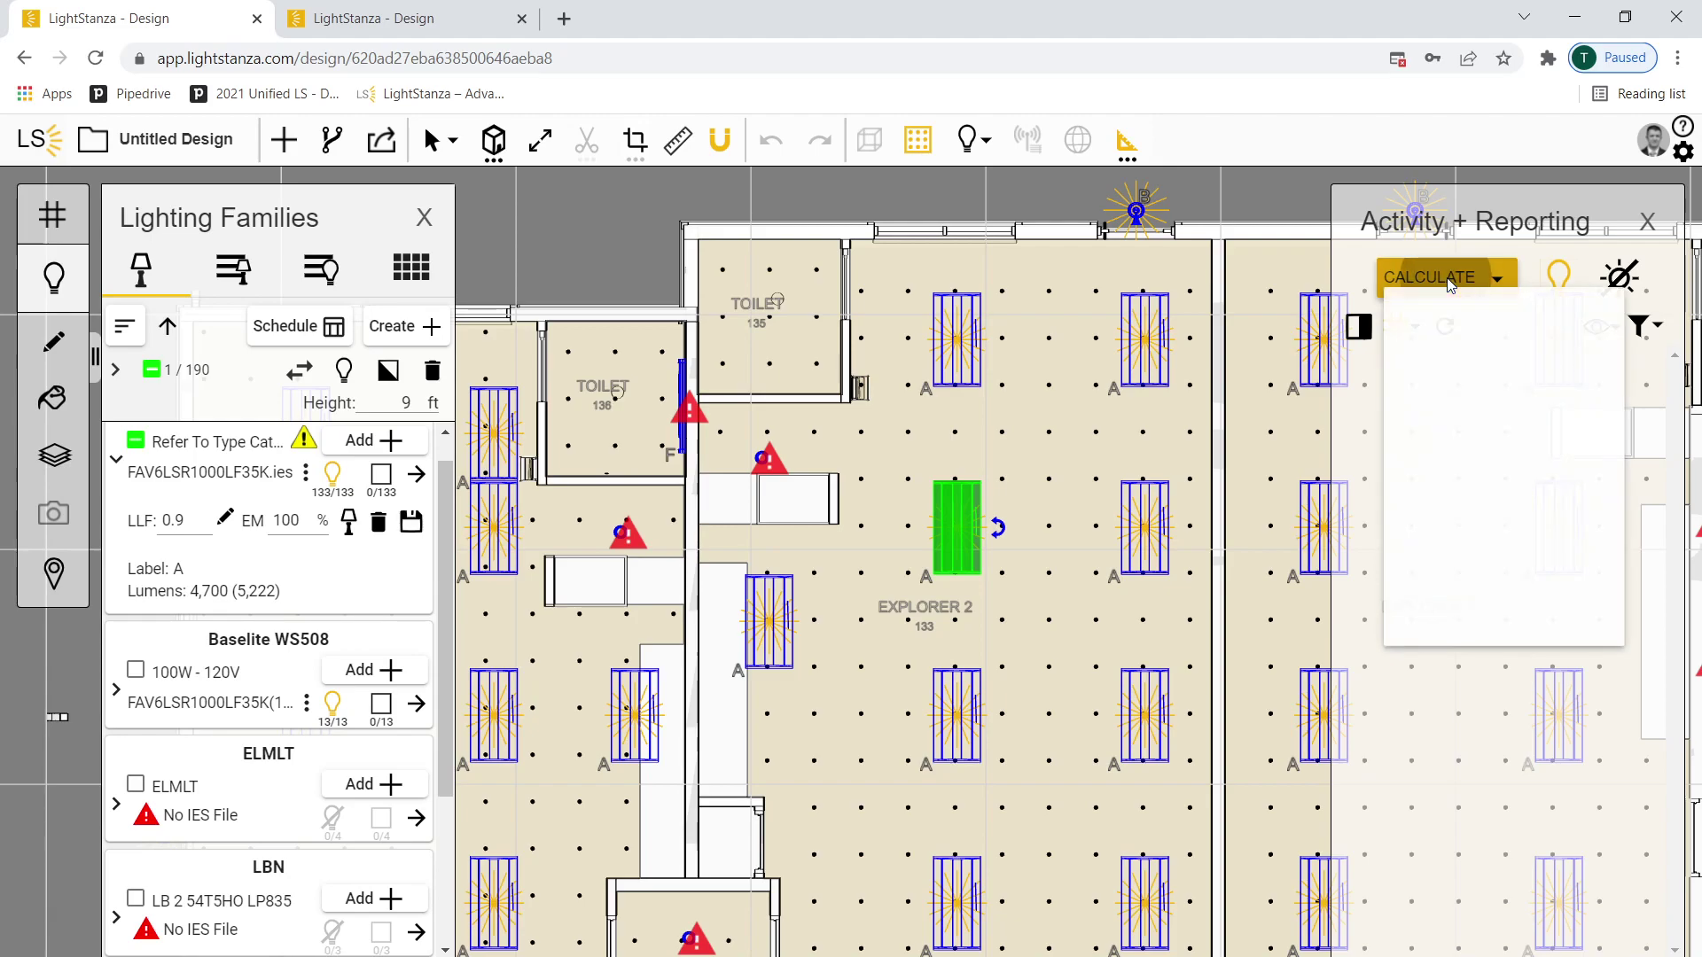
pyautogui.click(1009, 418)
# - Crop the model to the EXPLORER 2 133 space and close the crop controls
pyautogui.rightClick(984, 481)
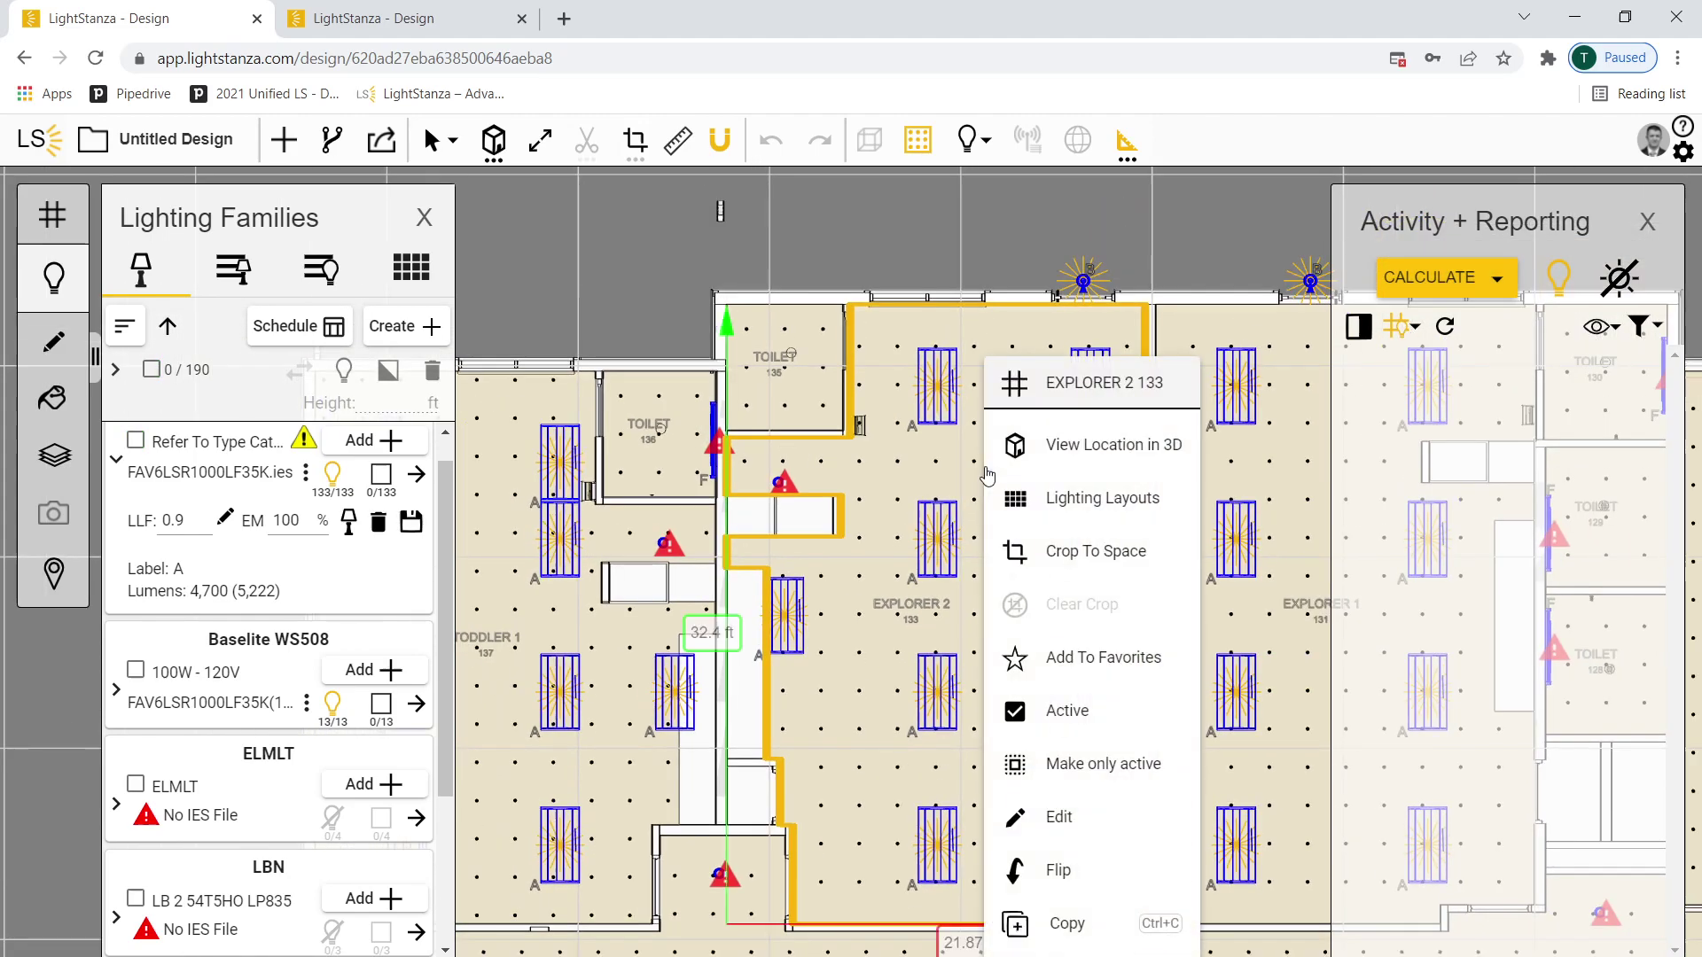
pyautogui.click(1083, 569)
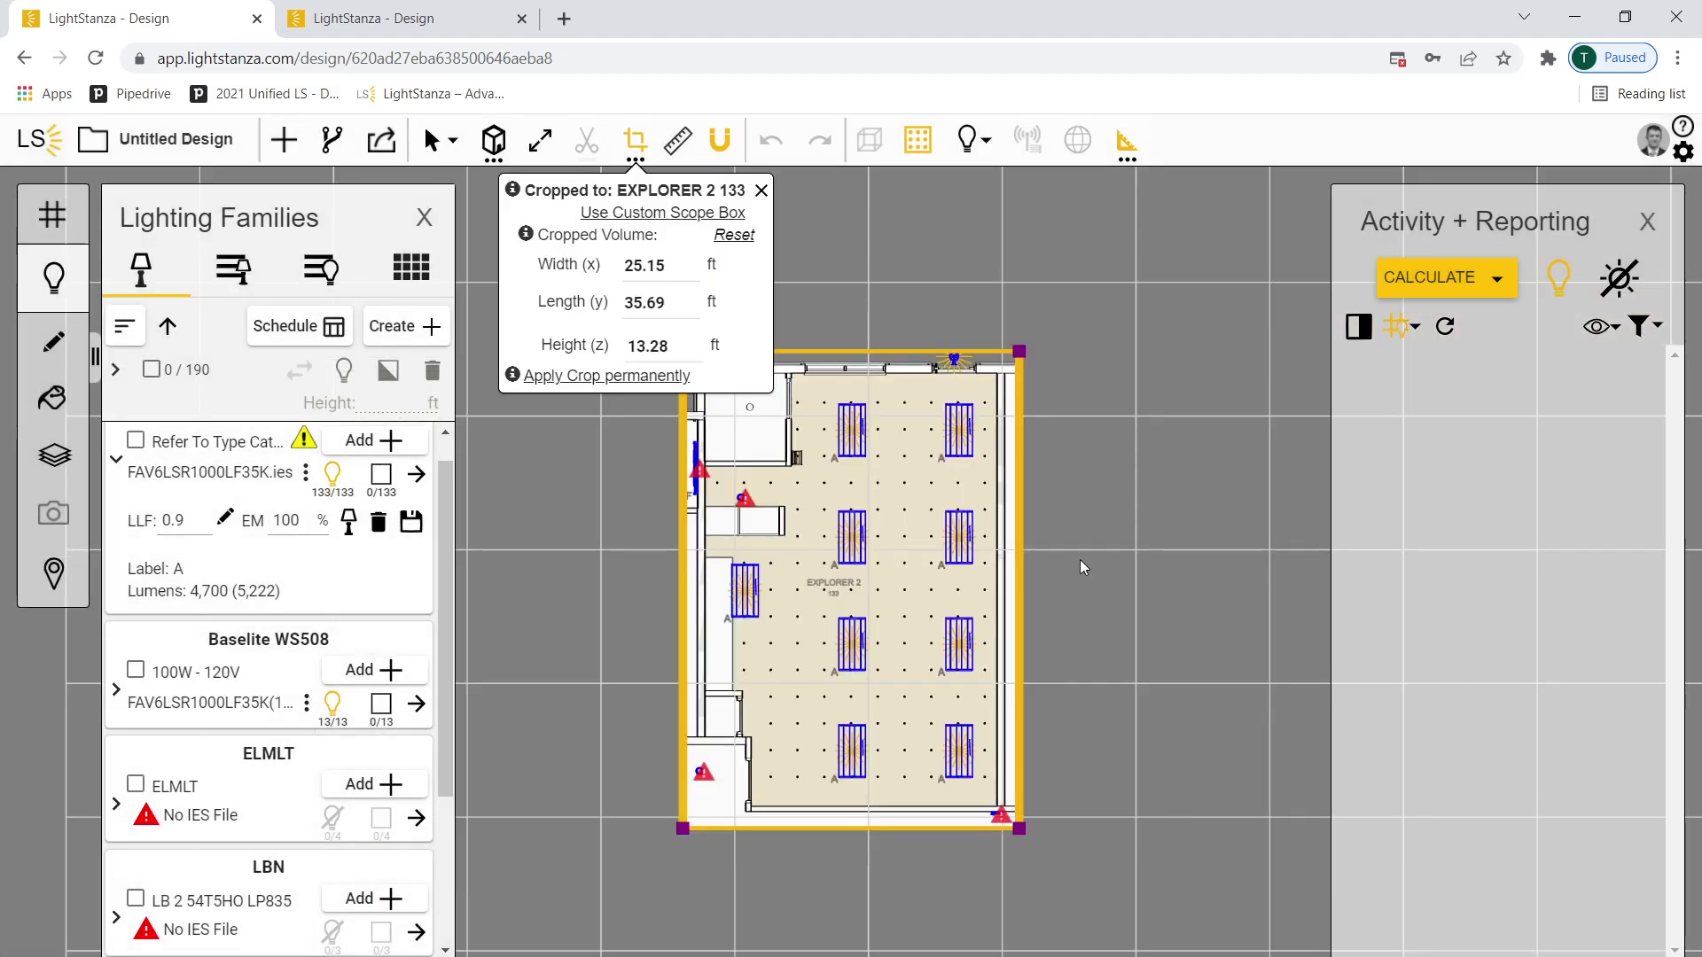
pyautogui.click(762, 193)
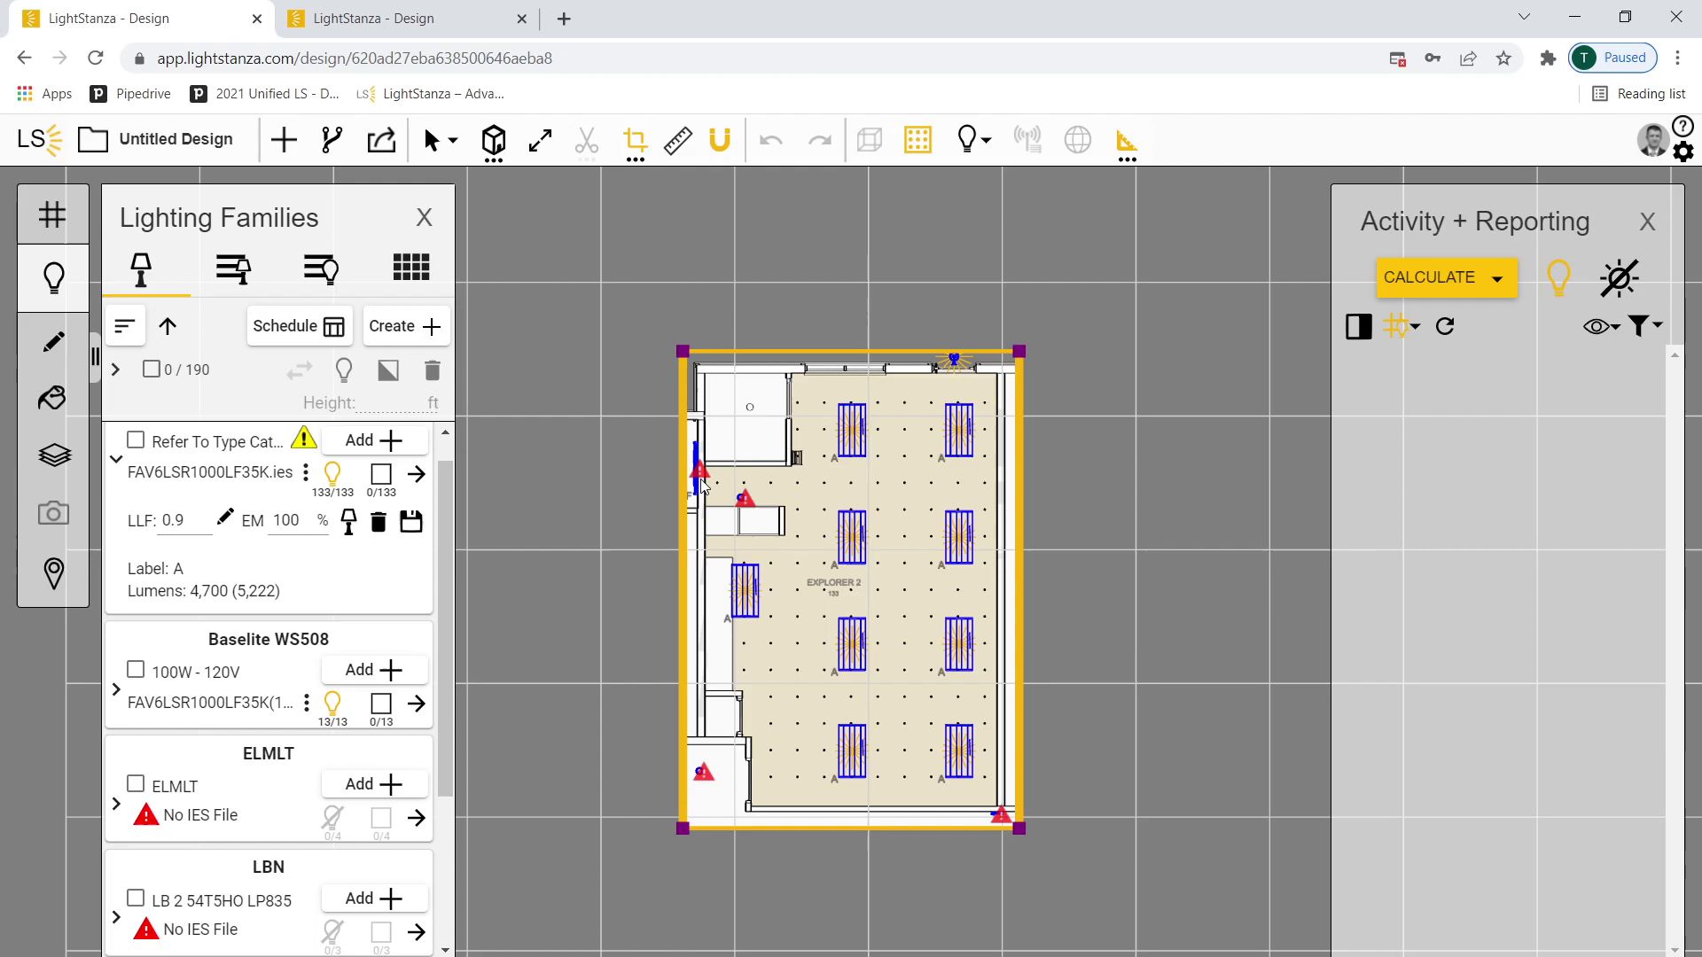
pyautogui.scroll(1, 738, 428)
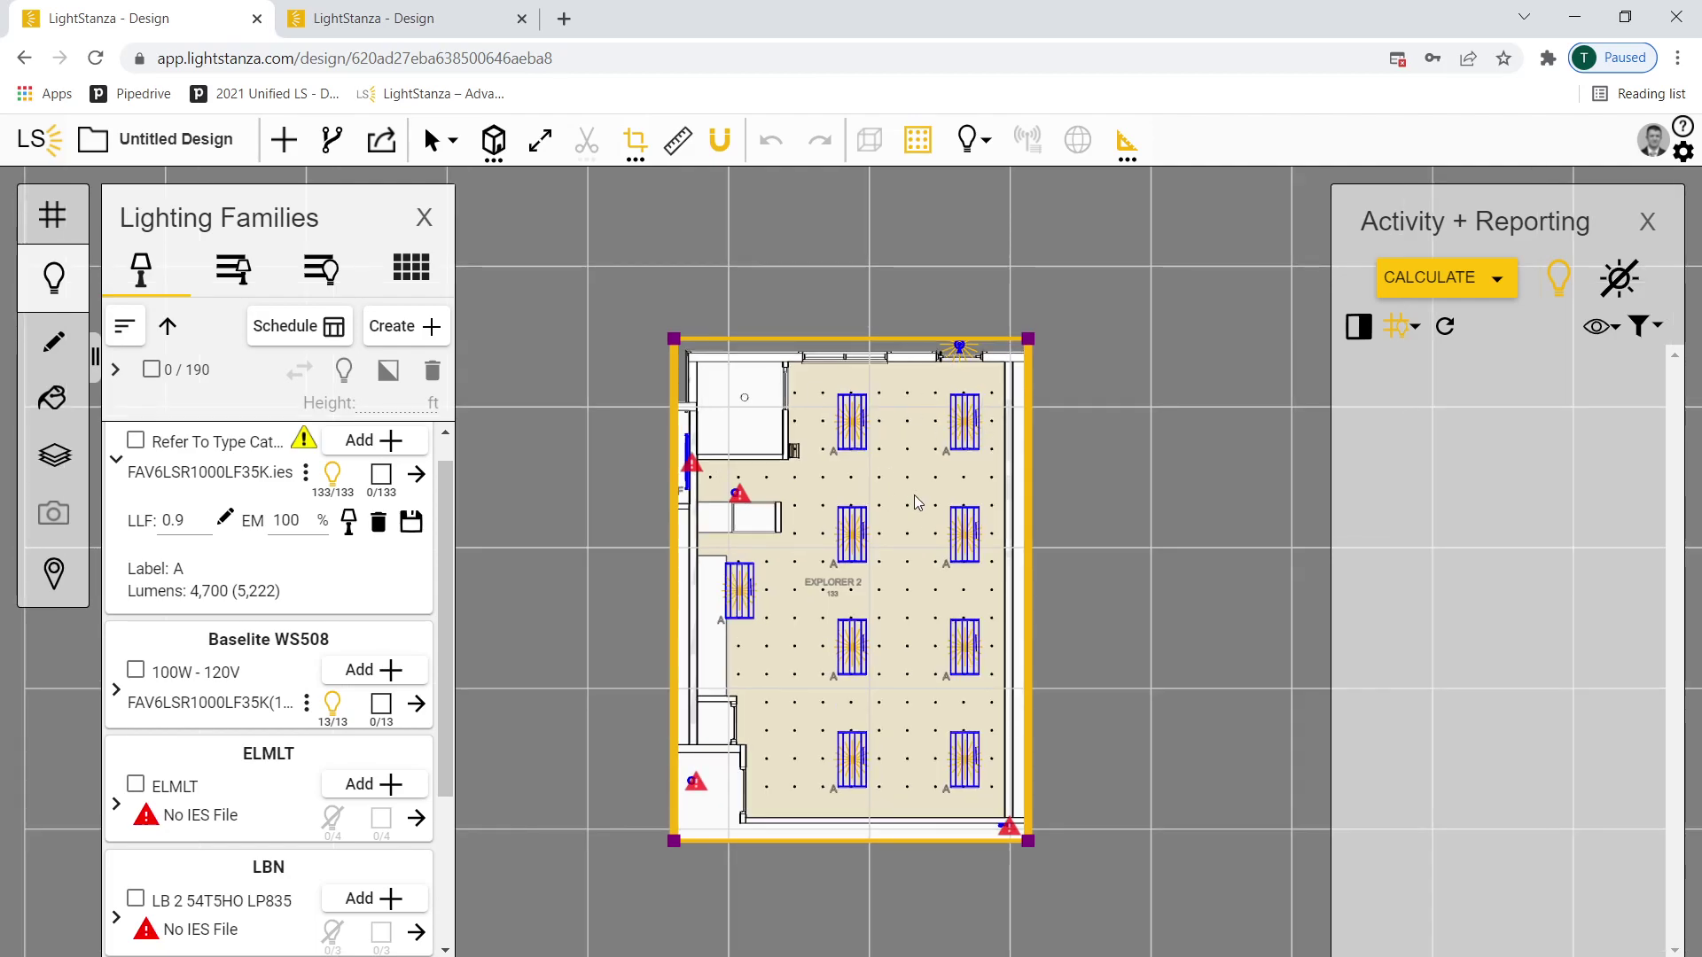
# - Start a normal Grid Illuminance calculation for EXPLORER 2 133
pyautogui.click(1449, 293)
pyautogui.click(1465, 383)
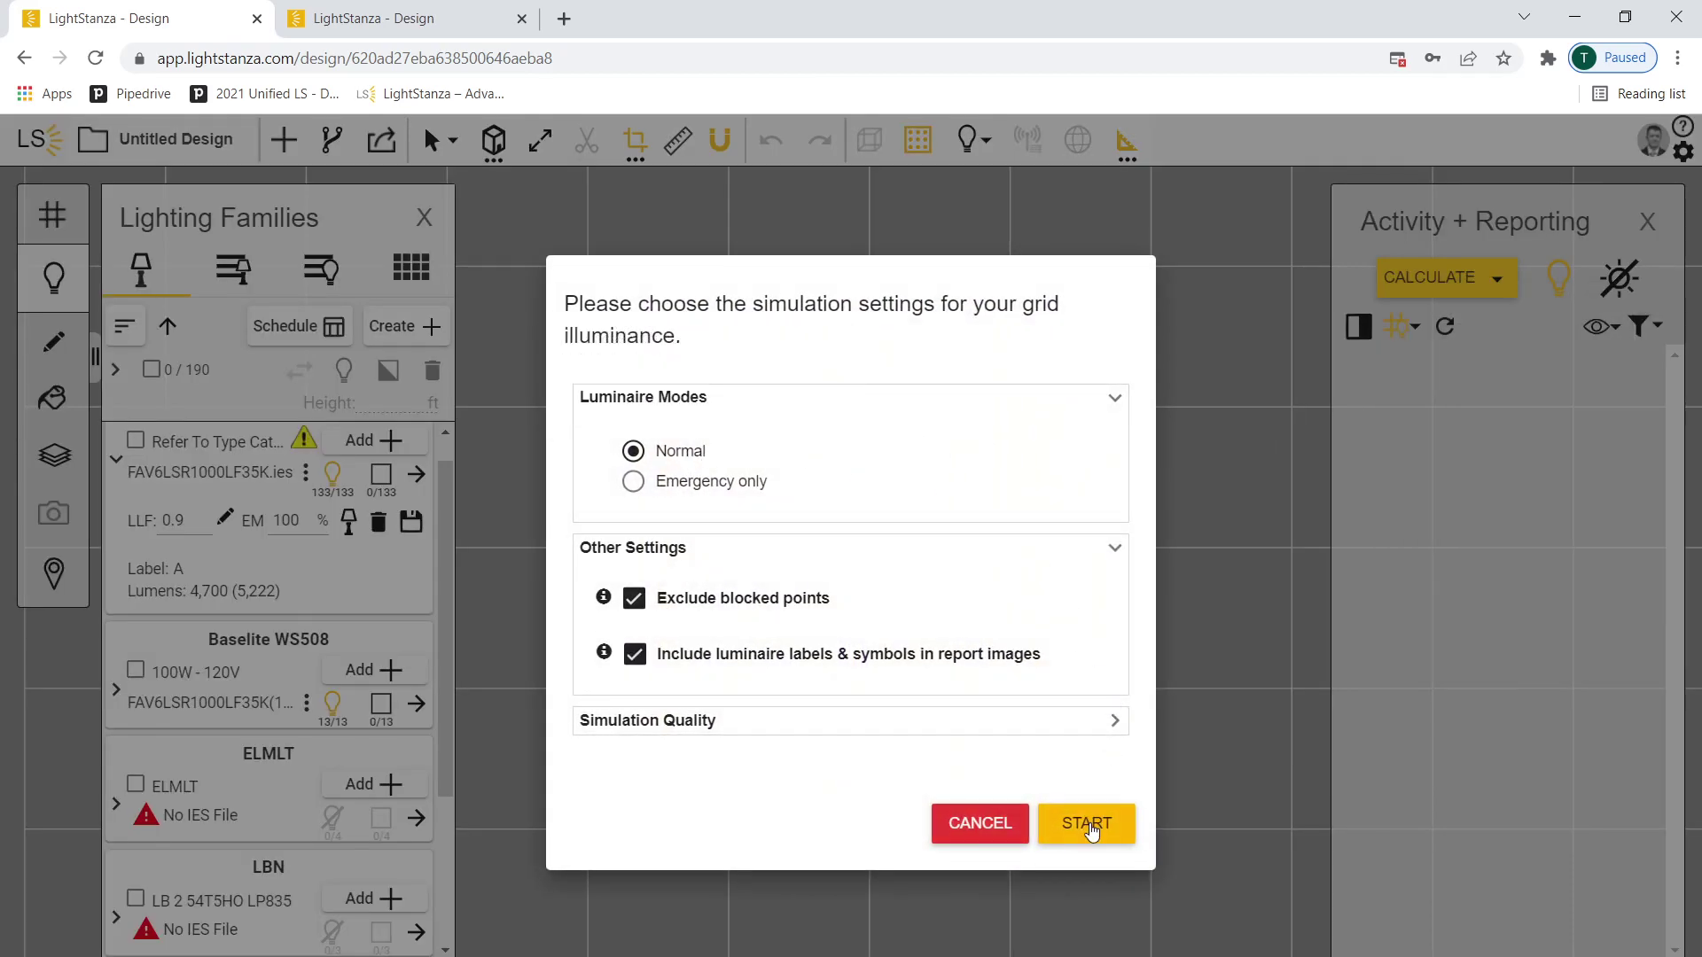
pyautogui.click(1086, 823)
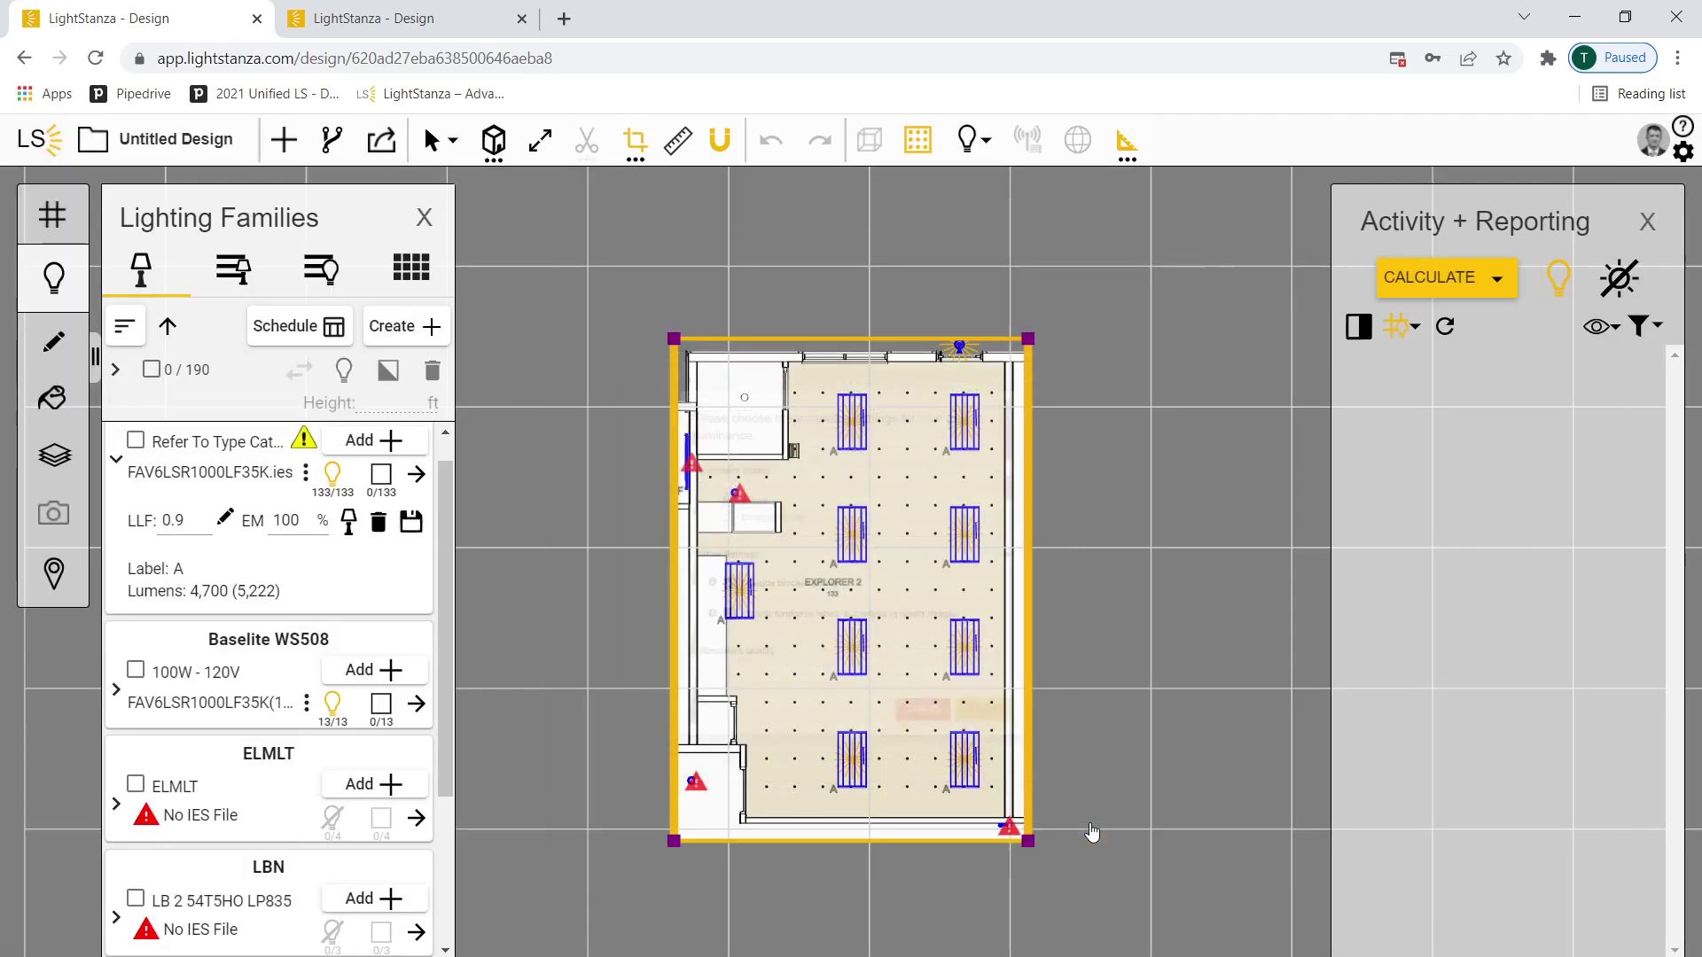
# - Mark the top-right fixture as emergency and start an emergency-only Grid Illuminance calculation
pyautogui.click(969, 418)
pyautogui.rightClick(970, 421)
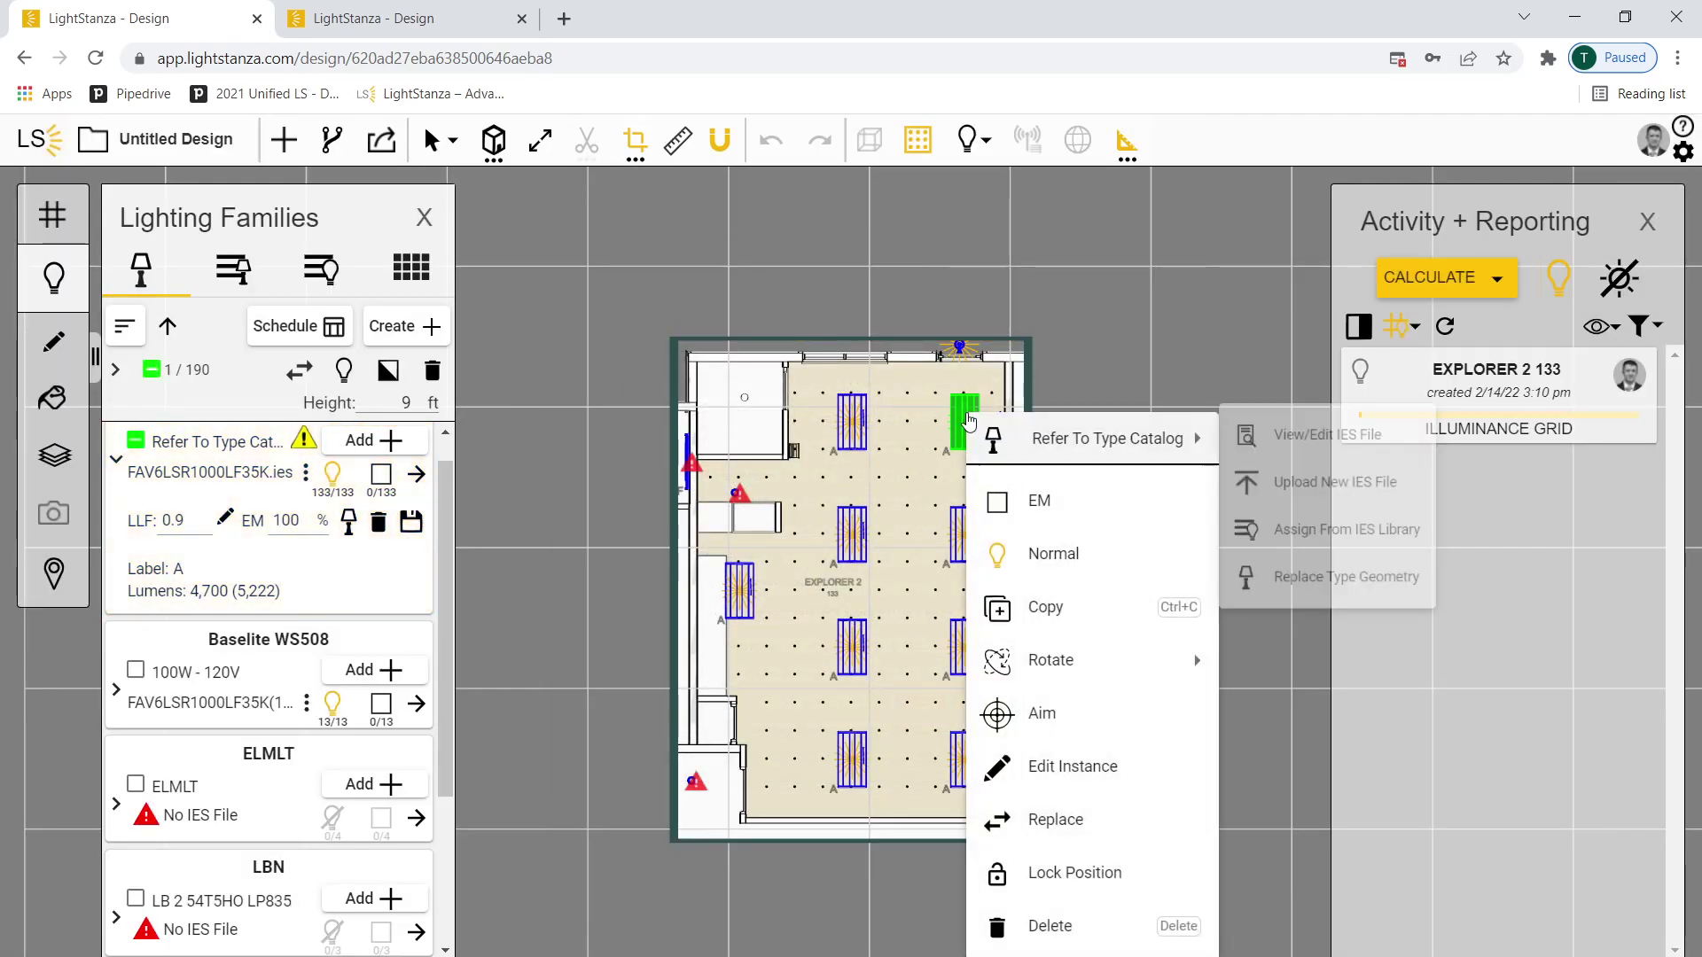
pyautogui.click(1039, 503)
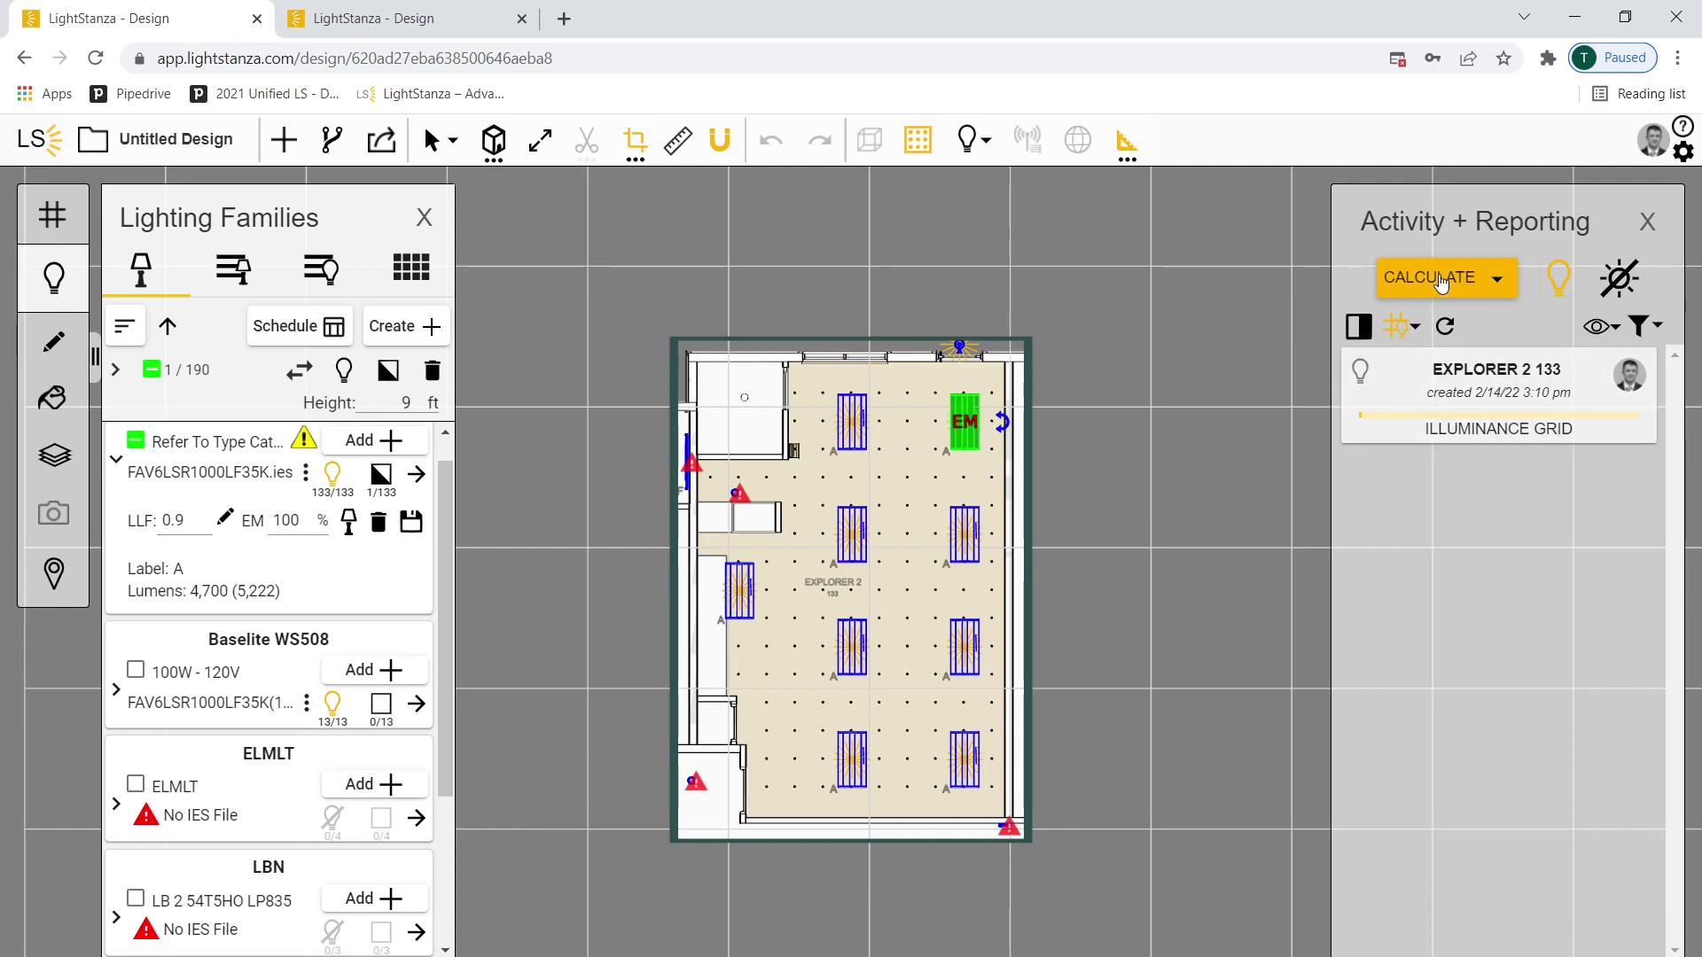
pyautogui.click(1441, 282)
pyautogui.click(1498, 384)
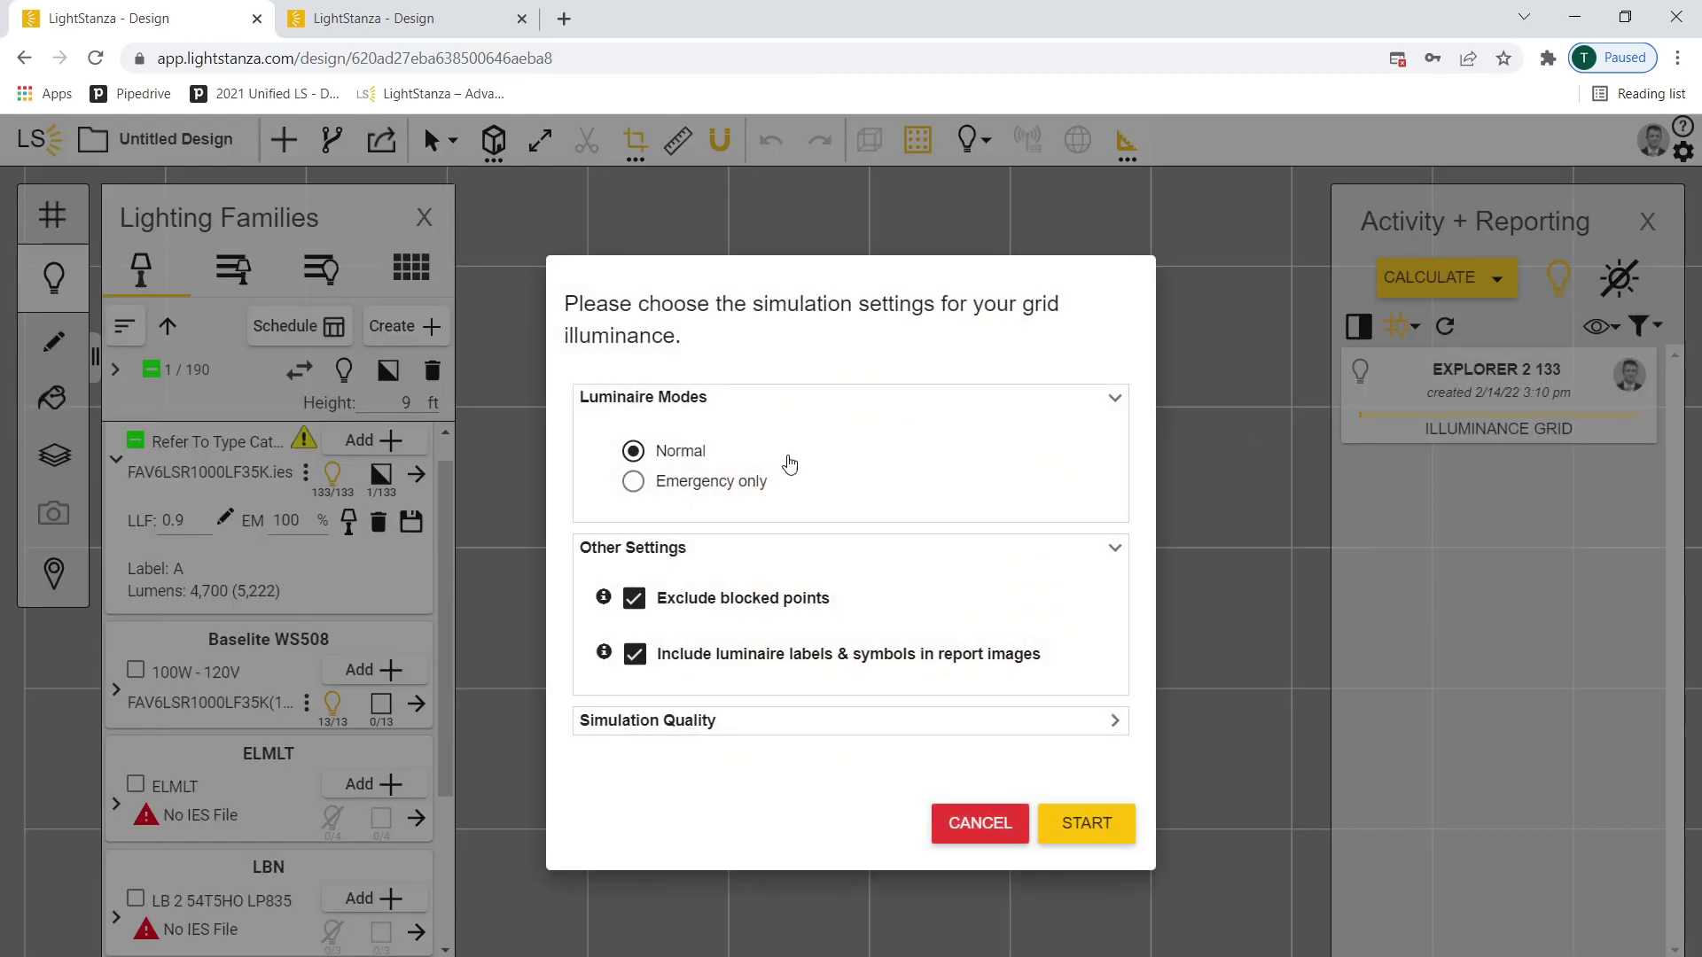
pyautogui.click(710, 481)
pyautogui.click(1089, 823)
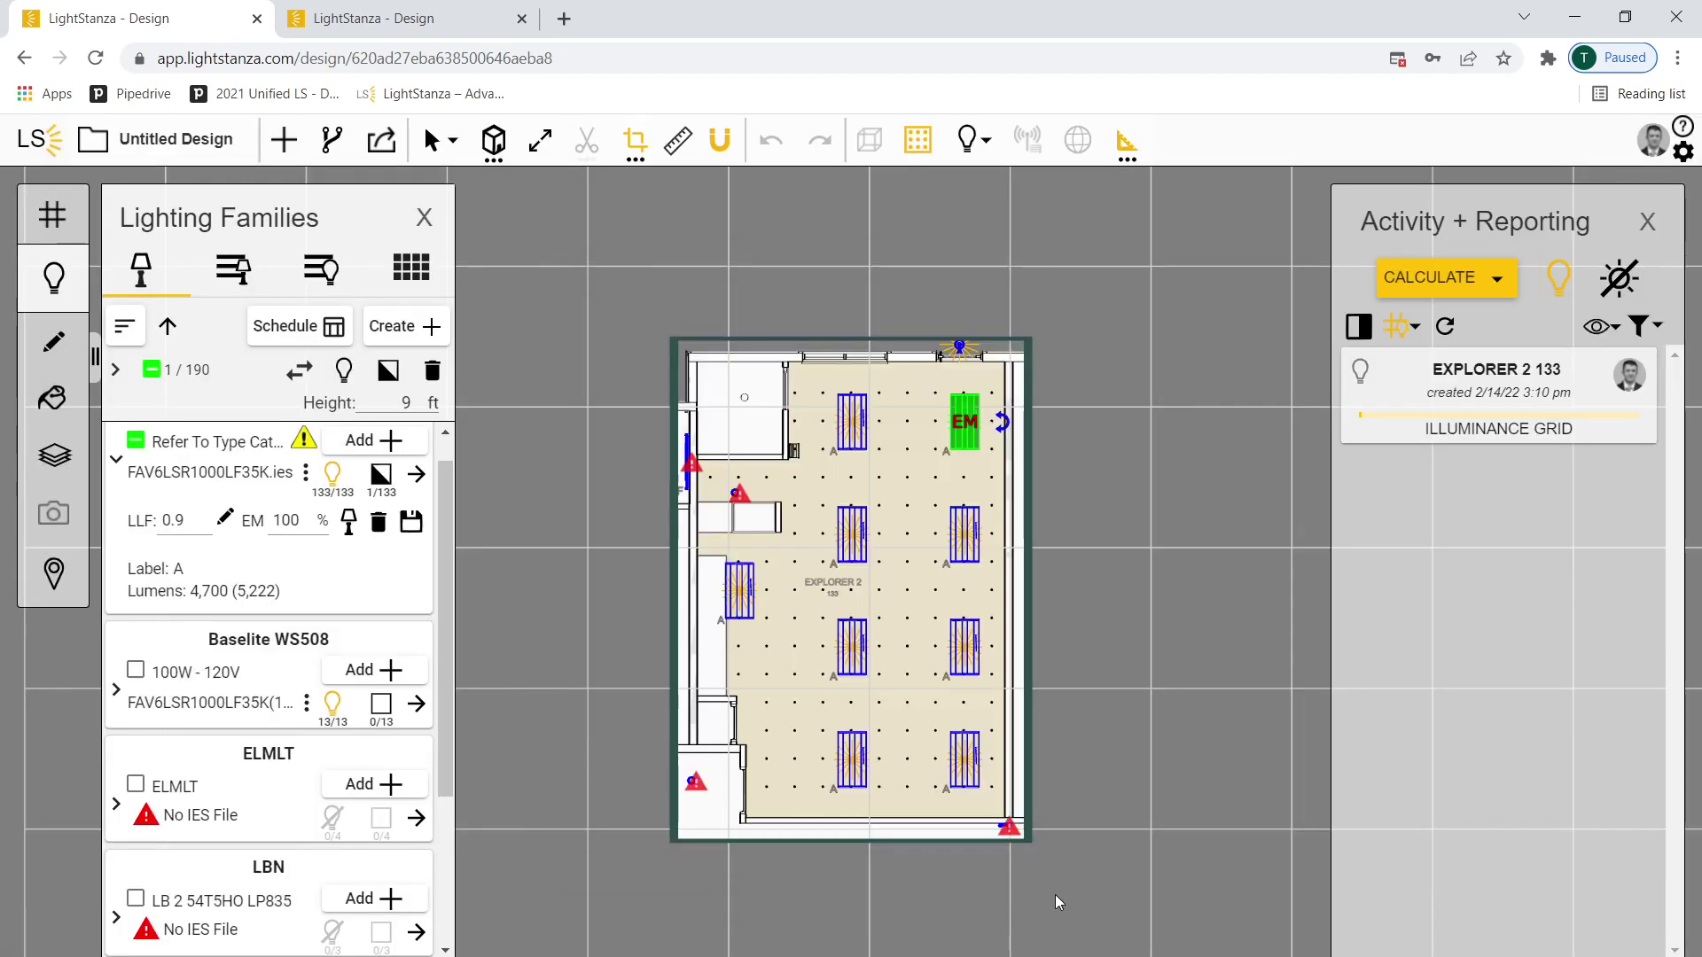
# - Show EXPLORER 2 133 in 3D and start a luminance rendering
pyautogui.rightClick(995, 808)
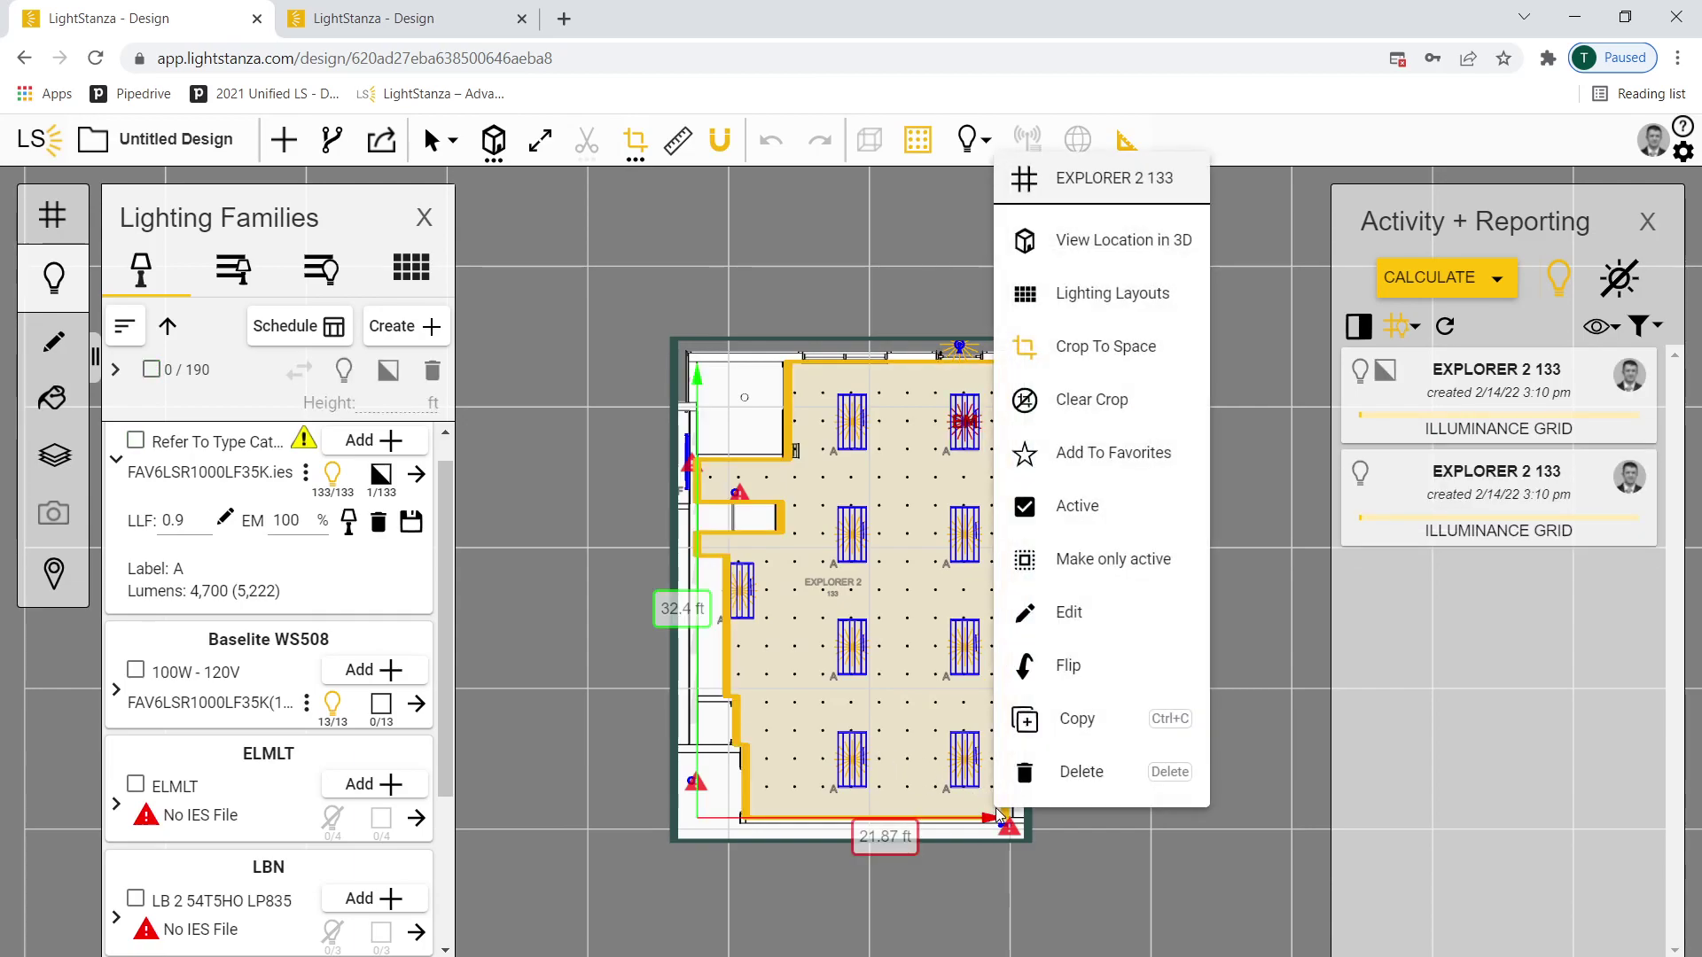
pyautogui.click(1106, 240)
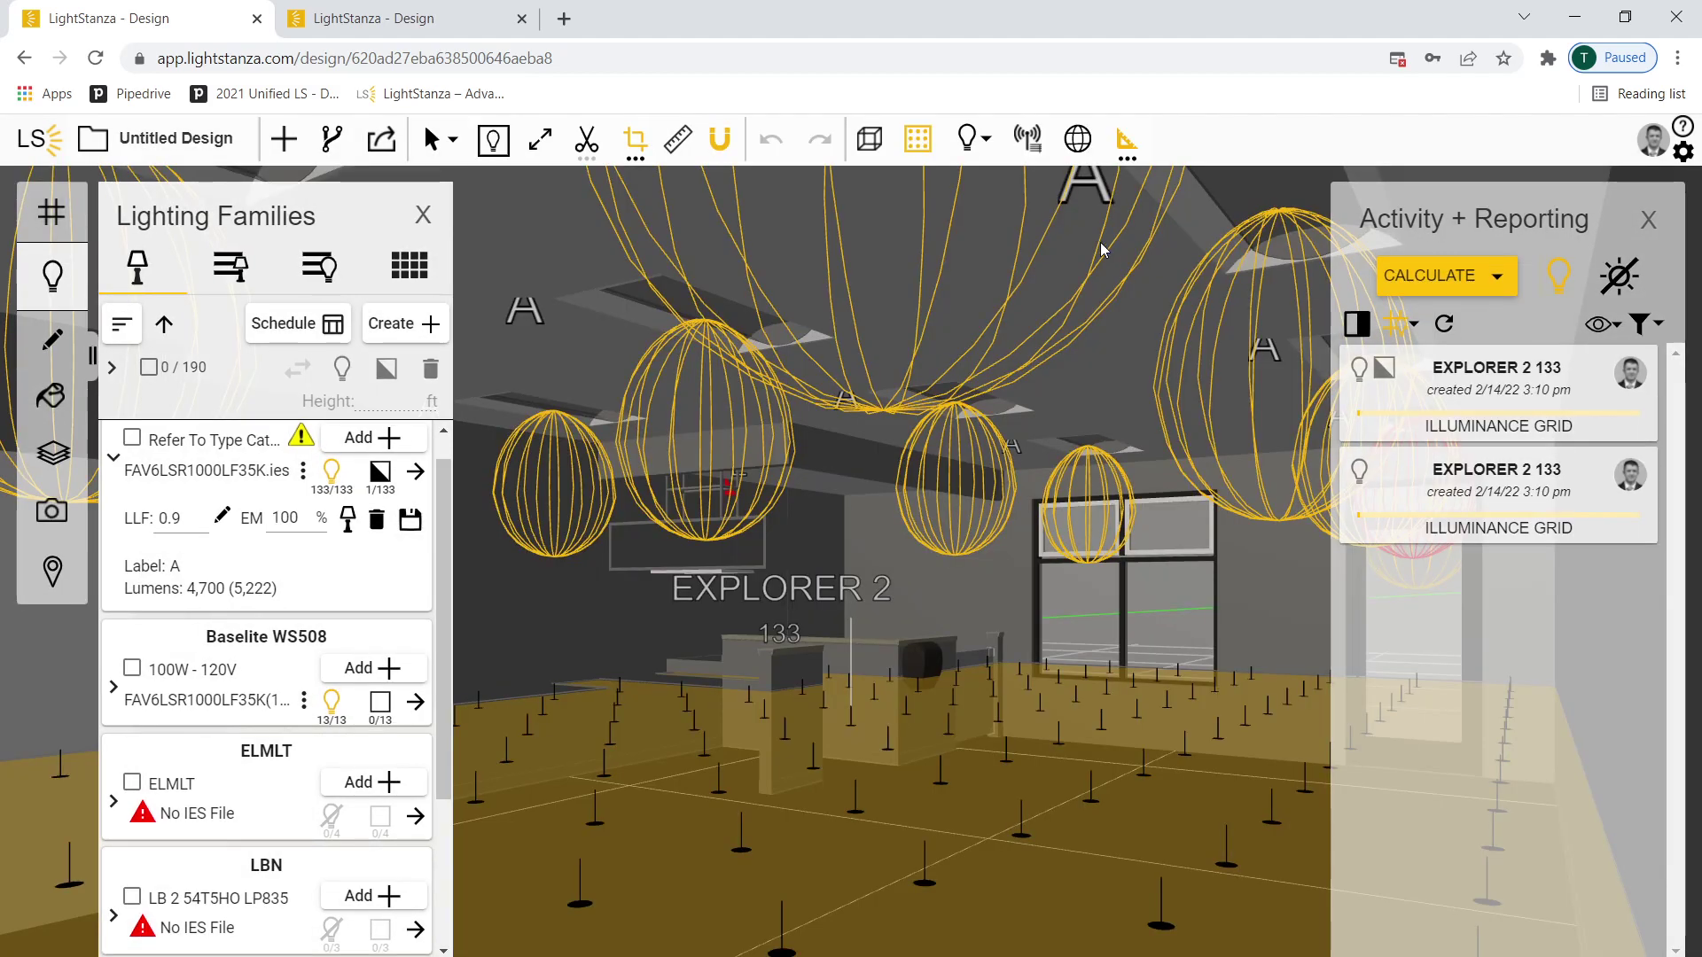
pyautogui.click(1441, 279)
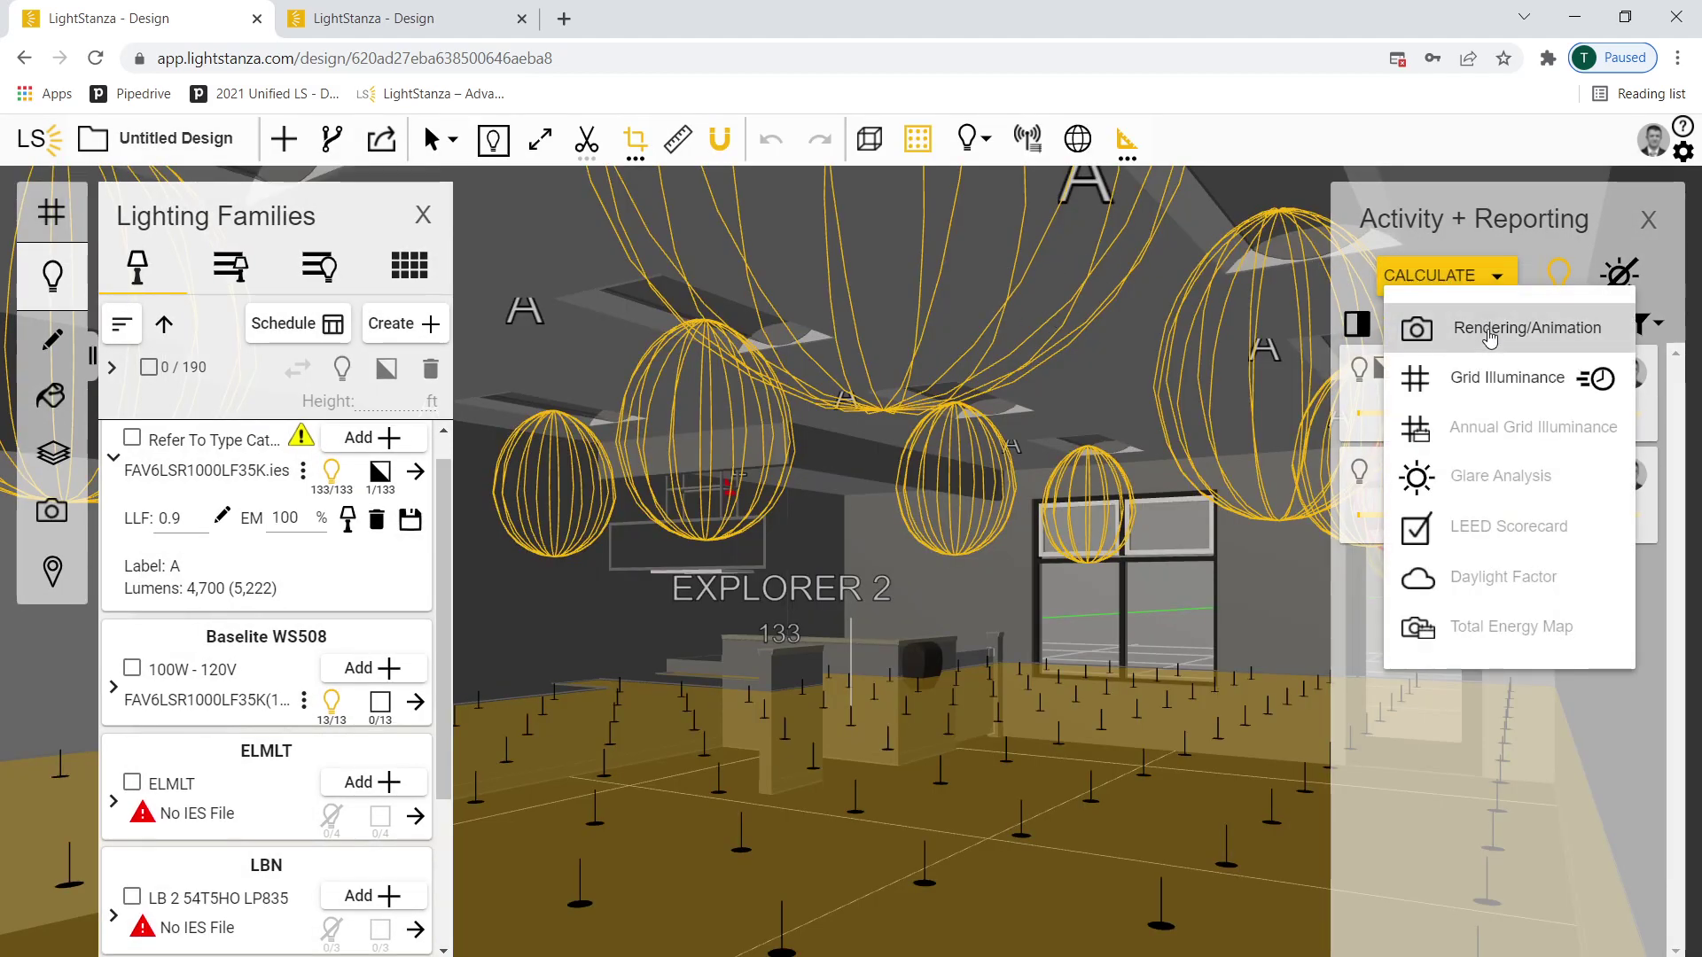
pyautogui.click(1422, 328)
pyautogui.click(1087, 824)
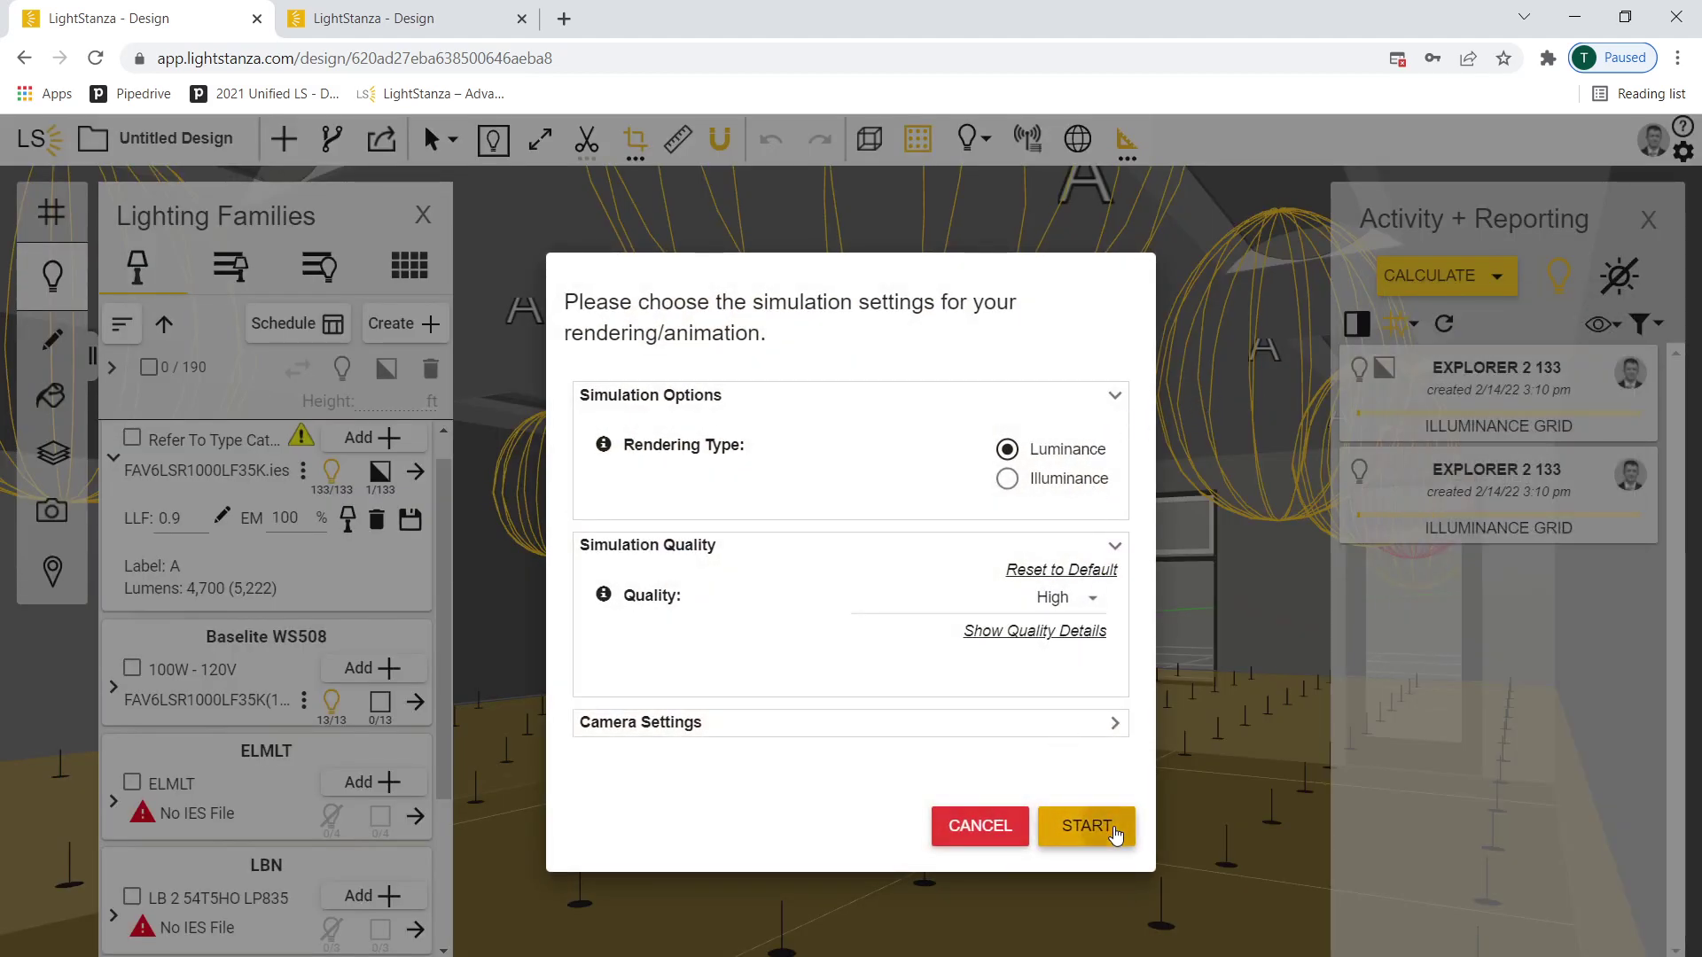
# - Start a second rendering with the type set to Illuminance
pyautogui.click(1417, 285)
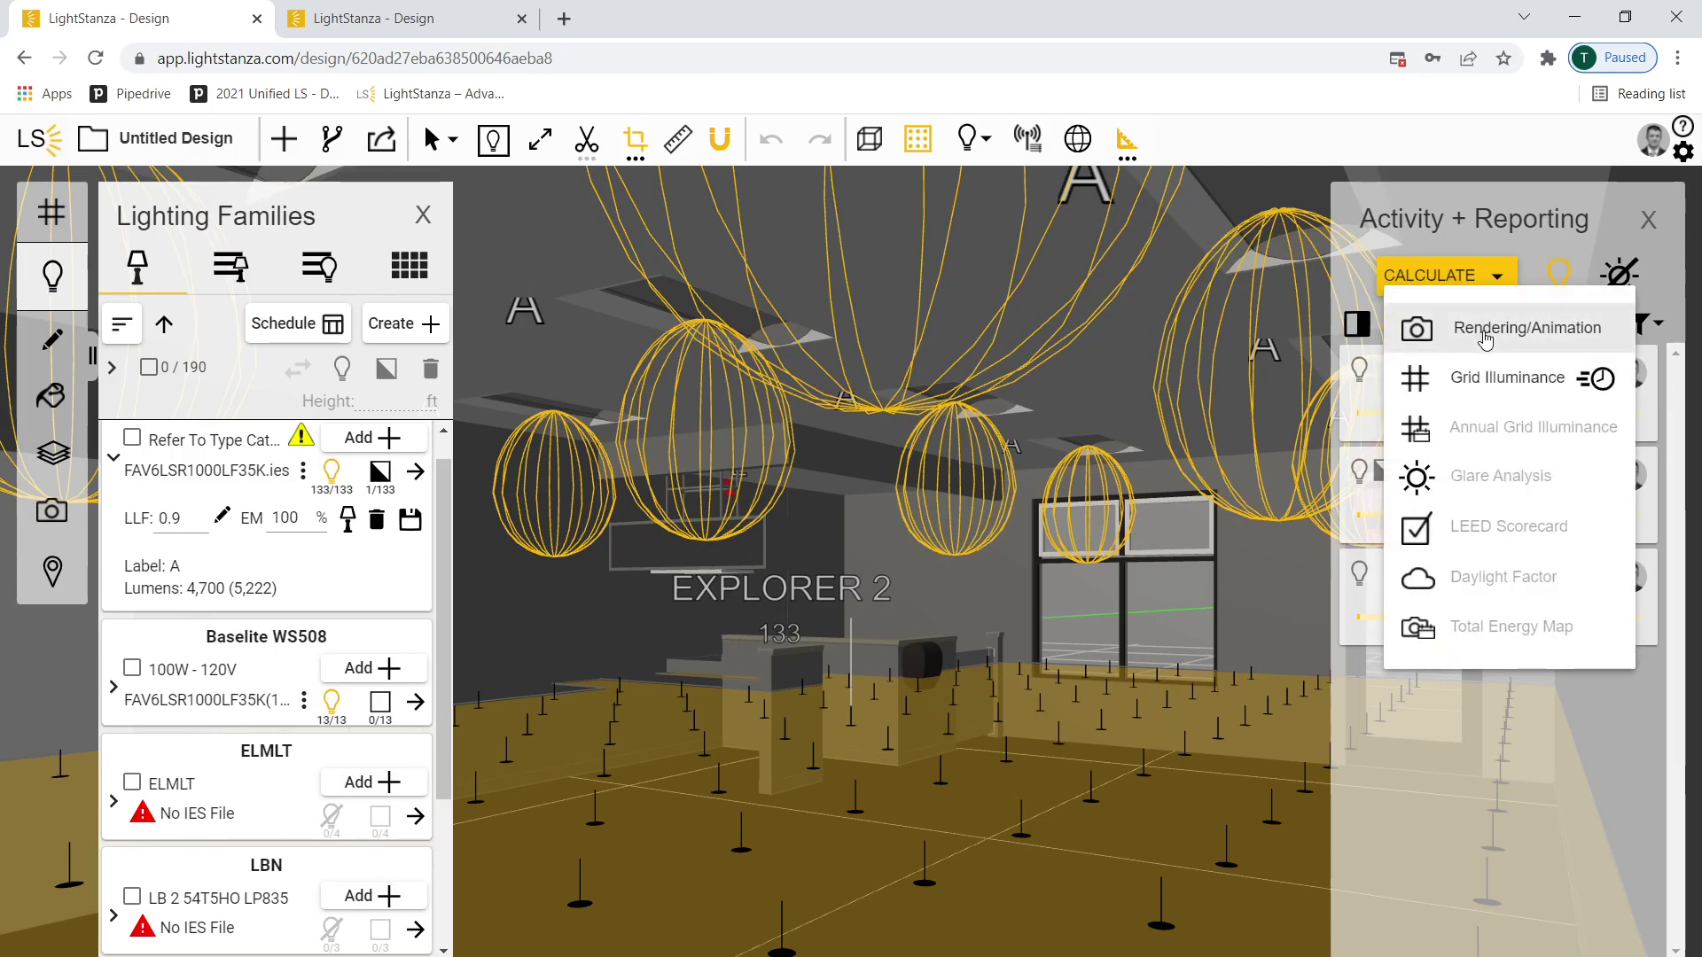
pyautogui.click(1482, 333)
pyautogui.click(1007, 478)
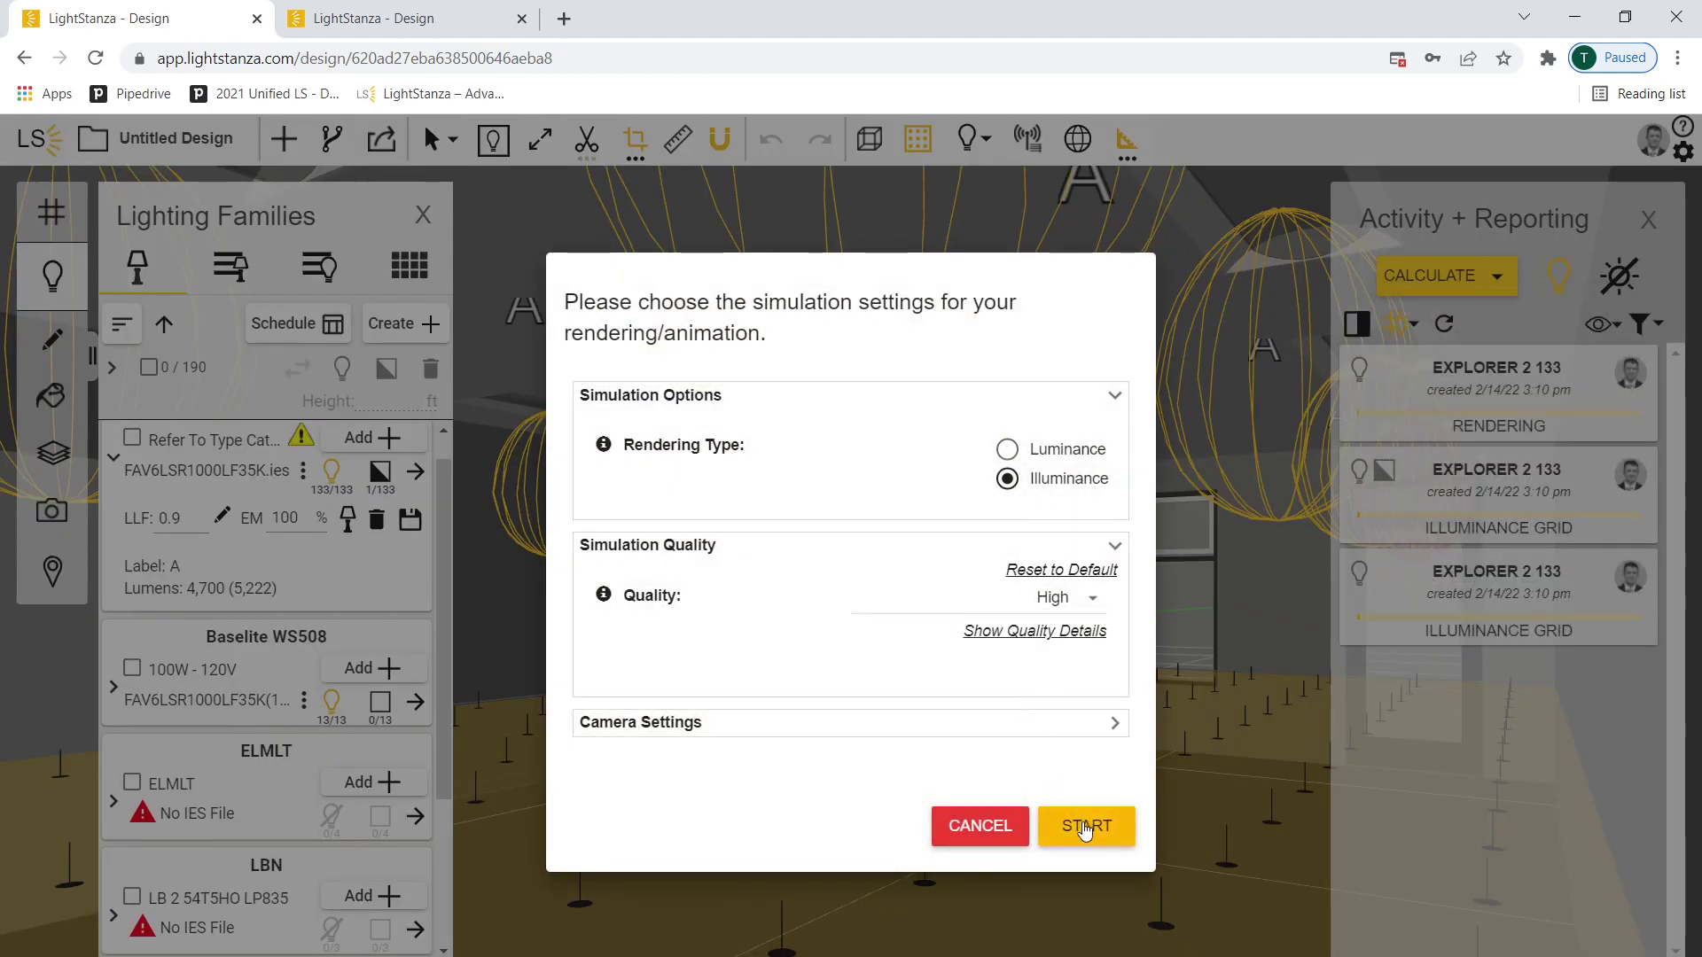
pyautogui.click(1085, 825)
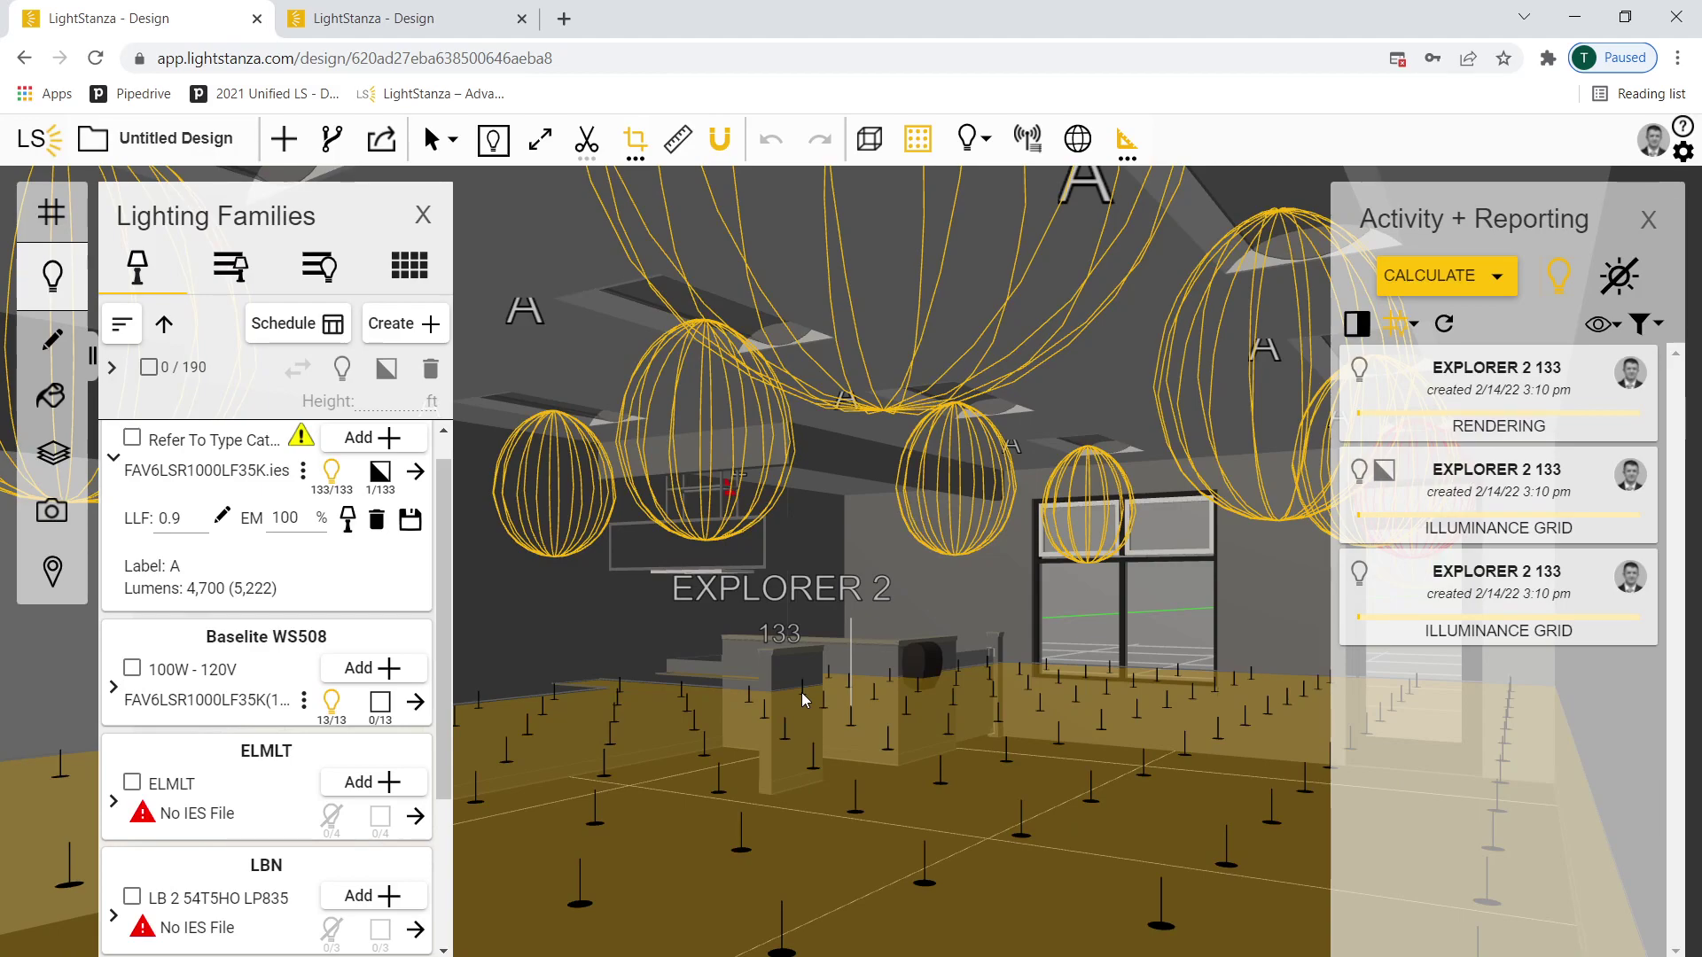